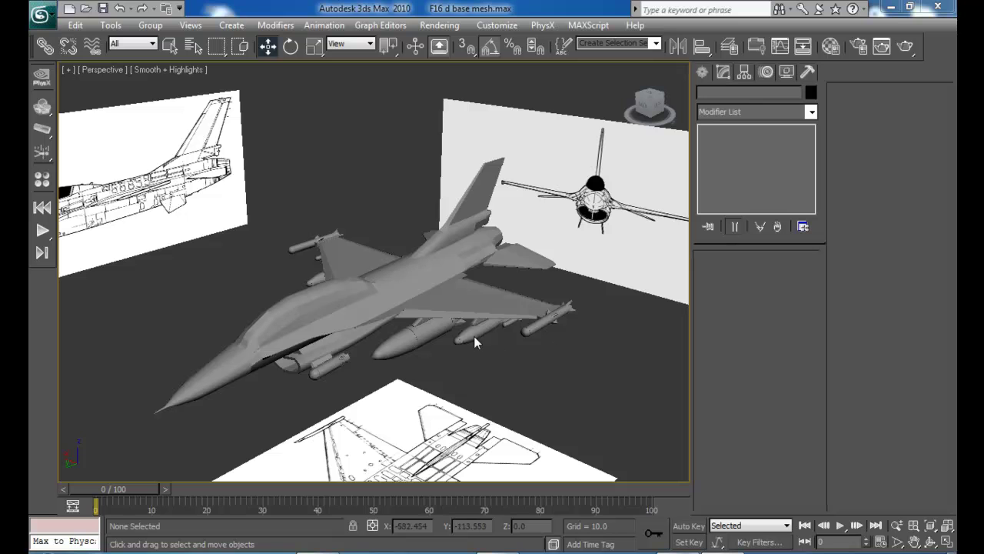
- Select the F16's main body and display its mesh edges over the shaded surface
{"action": "middle_click_drag", "start_coordinate": [343, 341], "coordinate": [439, 289], "text": "alt"}
{"action": "left_click", "coordinate": [418, 285]}
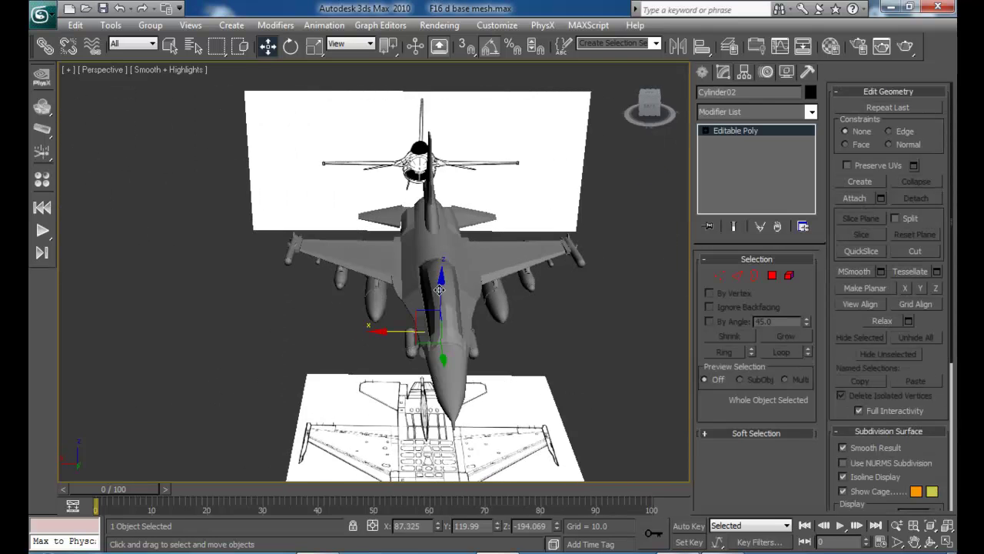
{"action": "key", "text": "F4"}
{"action": "middle_click_drag", "start_coordinate": [513, 332], "coordinate": [498, 337], "text": "alt"}
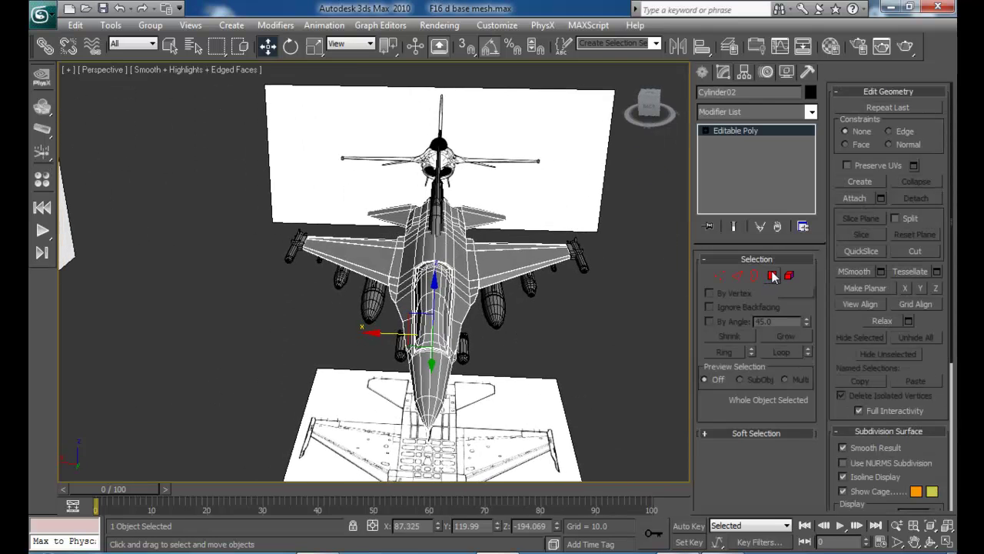
- Assign smoothing group 2 to all polygons of the aircraft body and clear the polygon selection
{"action": "left_click", "coordinate": [773, 275]}
{"action": "middle_click_drag", "start_coordinate": [586, 353], "coordinate": [280, 175], "text": "alt"}
{"action": "left_click_drag", "start_coordinate": [498, 385], "coordinate": [604, 416]}
{"action": "middle_click_drag", "start_coordinate": [603, 416], "coordinate": [554, 394], "text": "alt"}
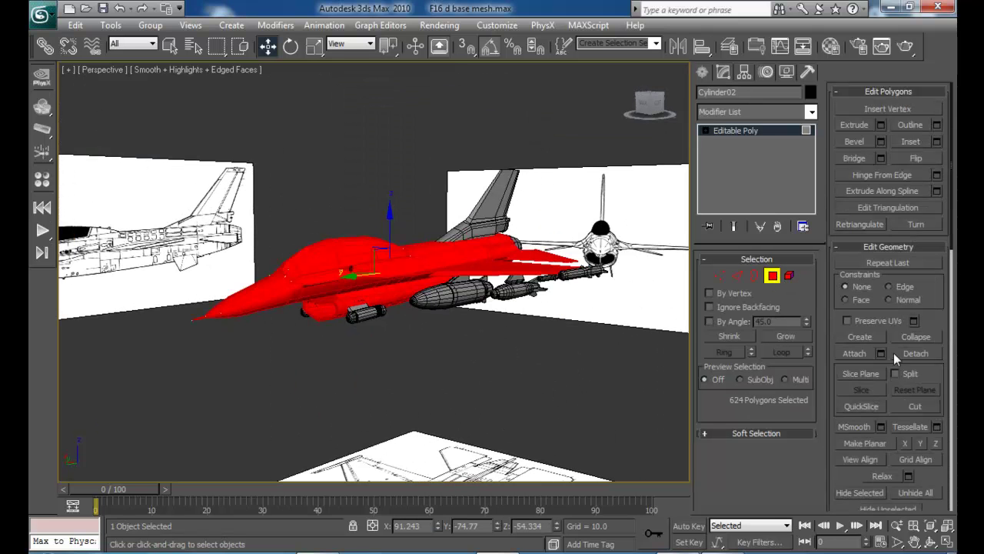
{"action": "left_click_drag", "start_coordinate": [938, 368], "coordinate": [919, 166]}
{"action": "left_click_drag", "start_coordinate": [910, 442], "coordinate": [903, 292]}
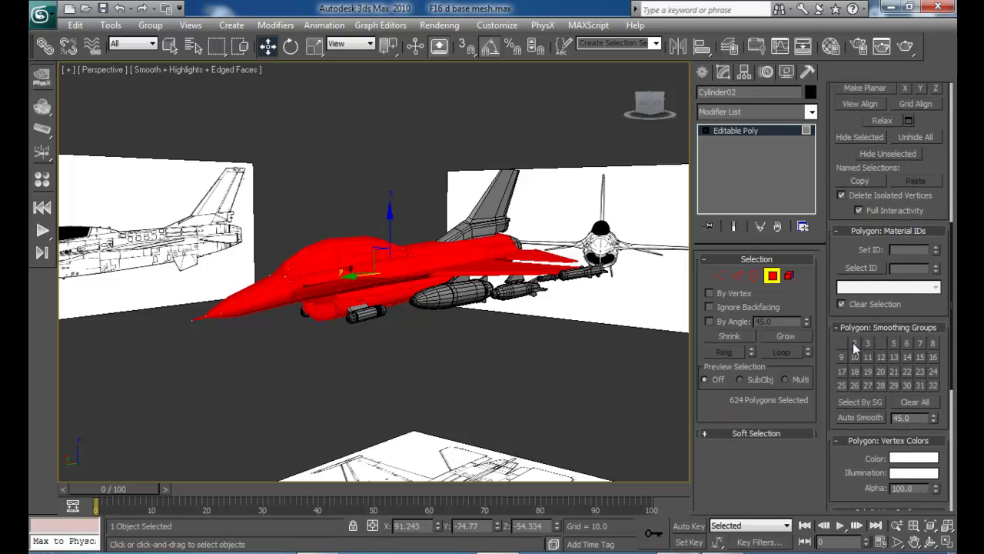
{"action": "left_click", "coordinate": [497, 352]}
- Try to select the engine nozzle's polygons while editing the aircraft body, and undo the selection of the rear polygons
{"action": "middle_click_drag", "start_coordinate": [496, 352], "coordinate": [557, 278], "text": "alt"}
{"action": "key", "text": "F4"}
{"action": "middle_click_drag", "start_coordinate": [493, 274], "coordinate": [463, 329], "text": "alt"}
{"action": "left_click", "coordinate": [417, 332]}
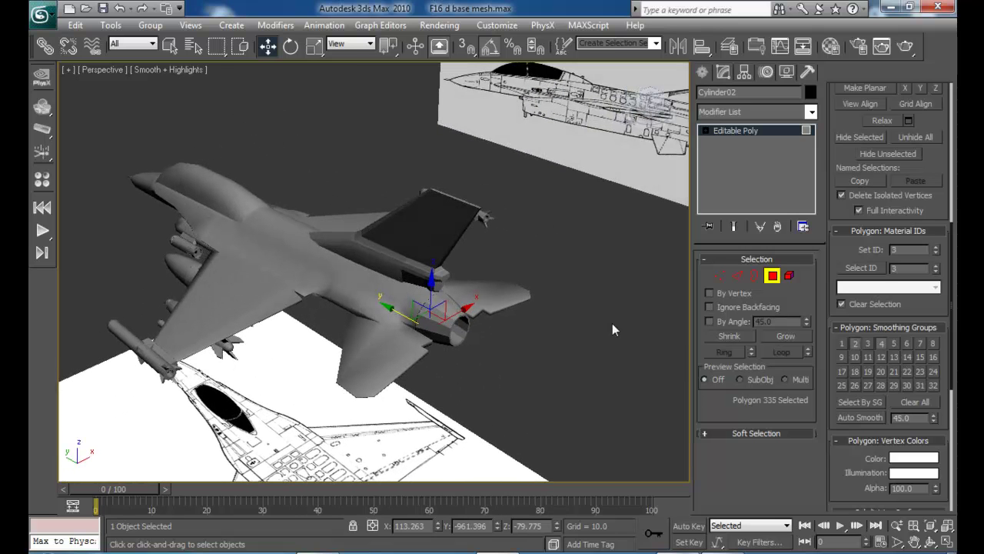
{"action": "left_click_drag", "start_coordinate": [512, 383], "coordinate": [345, 233]}
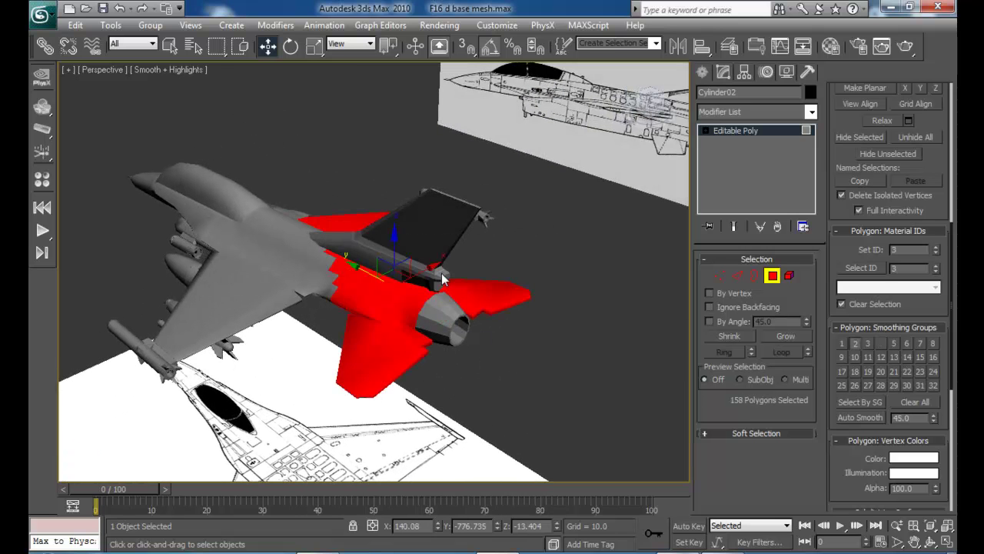
{"action": "key", "text": "ctrl+z"}
{"action": "key", "text": "F4"}
{"action": "left_click", "coordinate": [445, 318]}
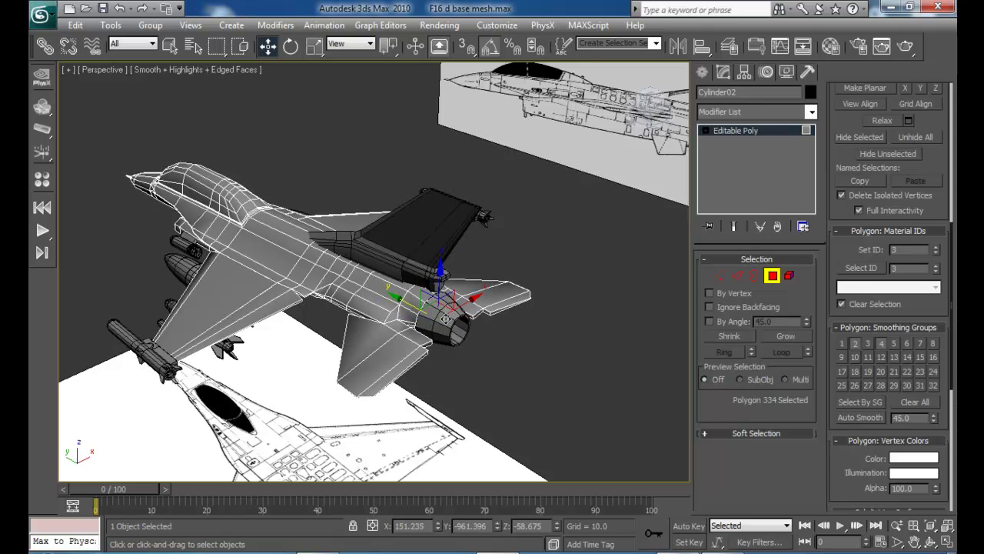
- Switch to the separate engine nozzle object and assign a smoothing group to all its polygons
{"action": "left_click", "coordinate": [772, 276]}
{"action": "left_click", "coordinate": [435, 321]}
{"action": "left_click", "coordinate": [772, 275]}
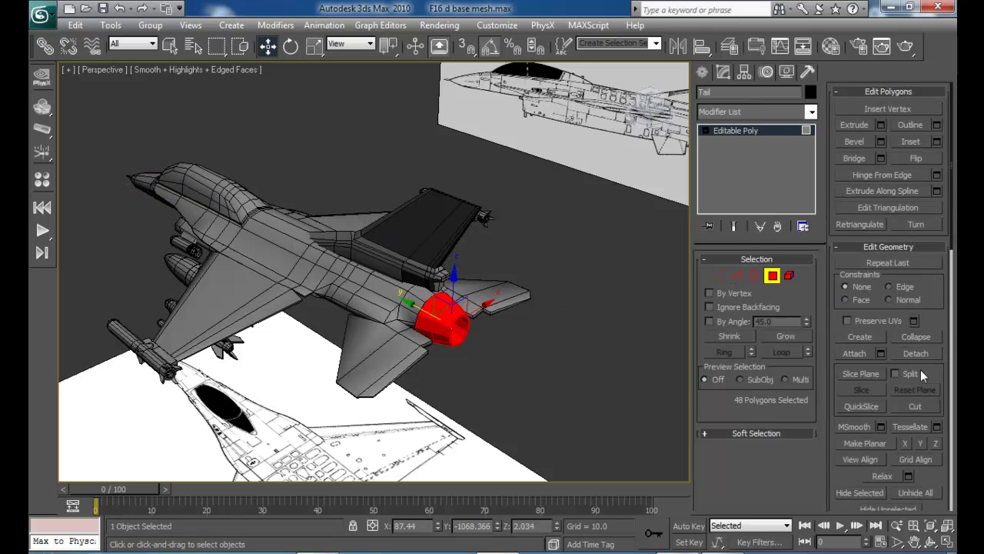
{"action": "scroll", "coordinate": [931, 372], "scroll_direction": "down", "scroll_amount": 5}
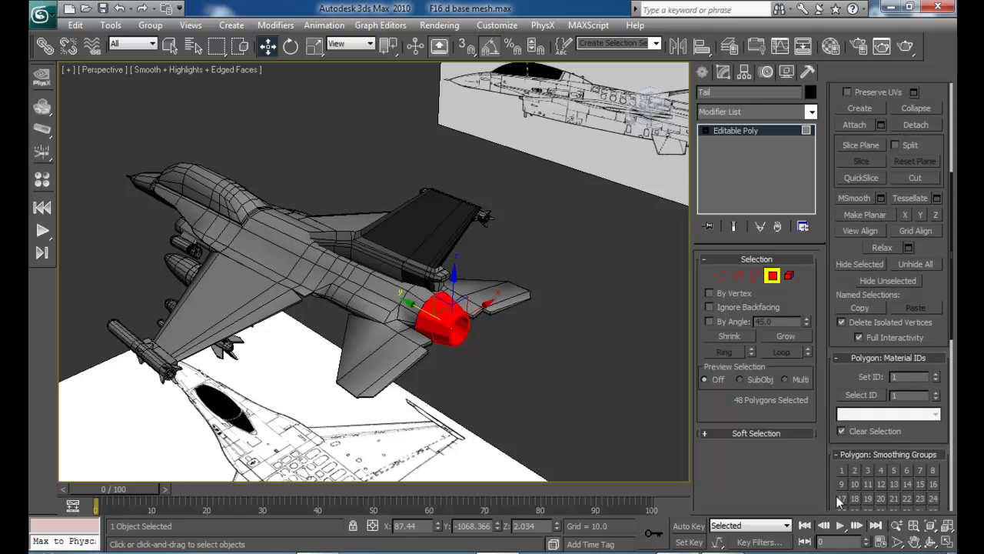
{"action": "left_click", "coordinate": [529, 353]}
- Render the shaded rear of the aircraft in the perspective view to check its smoothing, and close the render
{"action": "middle_click_drag", "start_coordinate": [529, 353], "coordinate": [700, 463], "text": "alt"}
{"action": "key", "text": "F4"}
{"action": "middle_click_drag", "start_coordinate": [594, 350], "coordinate": [475, 235], "text": "alt"}
{"action": "mouse_move", "coordinate": [450, 280]}
{"action": "middle_mouse_down", "text": "alt"}
{"action": "mouse_move", "coordinate": [464, 223]}
{"action": "mouse_move", "coordinate": [437, 302]}
{"action": "mouse_move", "coordinate": [482, 292]}
{"action": "mouse_move", "coordinate": [453, 286]}
{"action": "middle_mouse_up", "text": "alt"}
{"action": "left_click", "coordinate": [904, 47]}
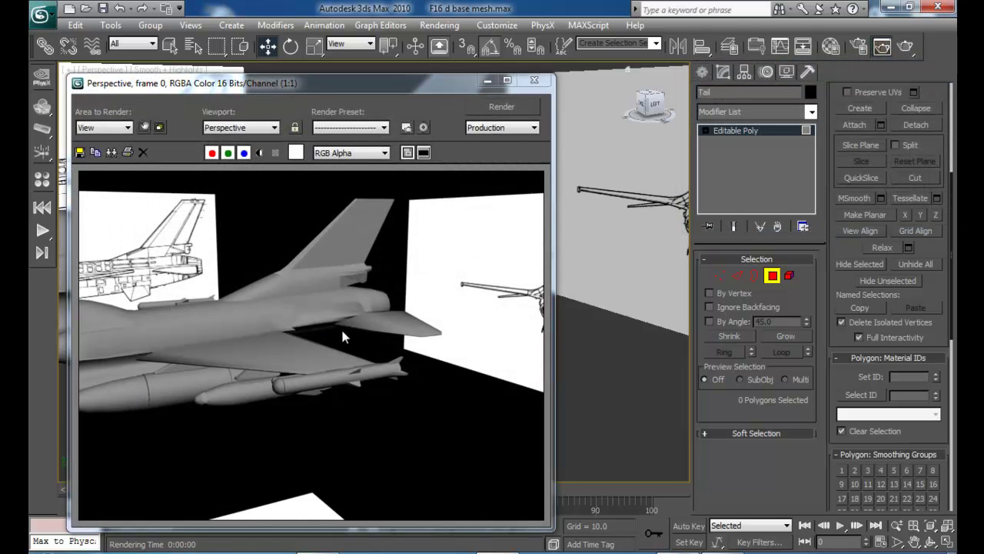
{"action": "left_click", "coordinate": [534, 81]}
{"action": "middle_click_drag", "start_coordinate": [366, 228], "coordinate": [482, 299], "text": "alt"}
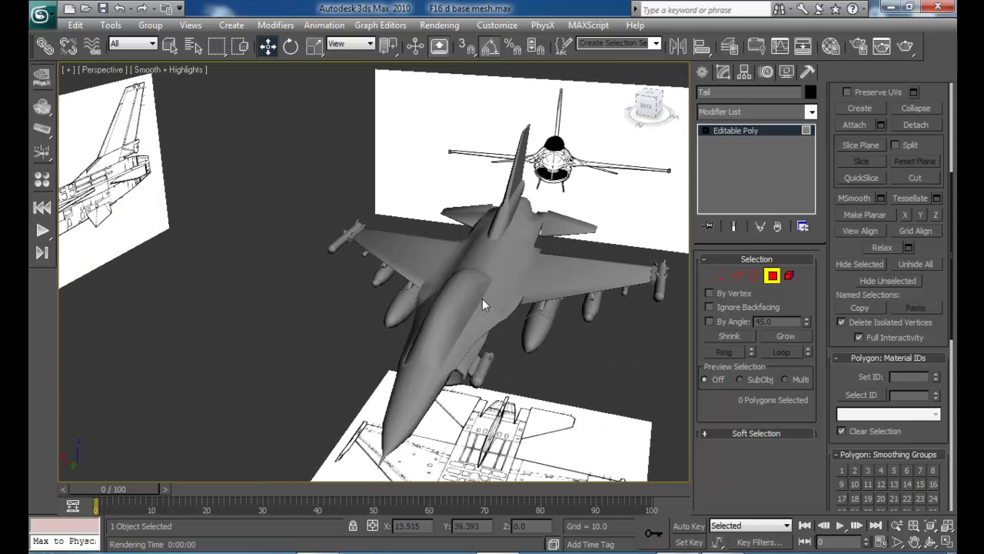
- Leave polygon editing, clear the selection and inspect the shaded aircraft without mesh edges from several sides
{"action": "left_click", "coordinate": [773, 276]}
{"action": "middle_click_drag", "start_coordinate": [535, 282], "coordinate": [582, 301], "text": "alt"}
{"action": "key", "text": "F4"}
{"action": "left_click", "coordinate": [581, 302]}
{"action": "middle_click_drag", "start_coordinate": [699, 282], "coordinate": [549, 287], "text": "alt"}
{"action": "key", "text": "F4"}
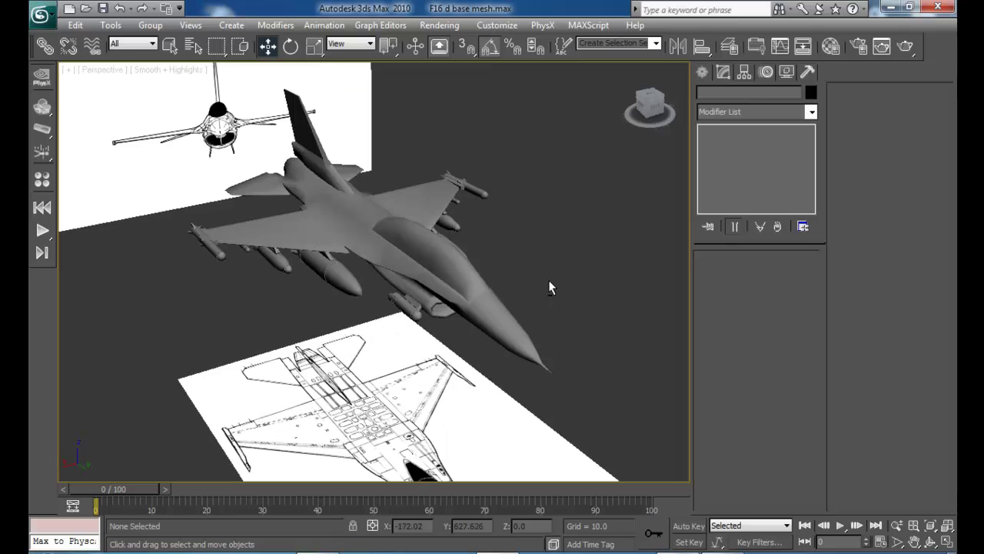
{"action": "middle_click_drag", "start_coordinate": [387, 215], "coordinate": [534, 302], "text": "alt"}
{"action": "middle_click_drag", "start_coordinate": [343, 262], "coordinate": [467, 310], "text": "alt"}
- Apply a TurboSmooth modifier with 2 iterations to the aircraft body
{"action": "left_click", "coordinate": [380, 294]}
{"action": "key", "text": "F4"}
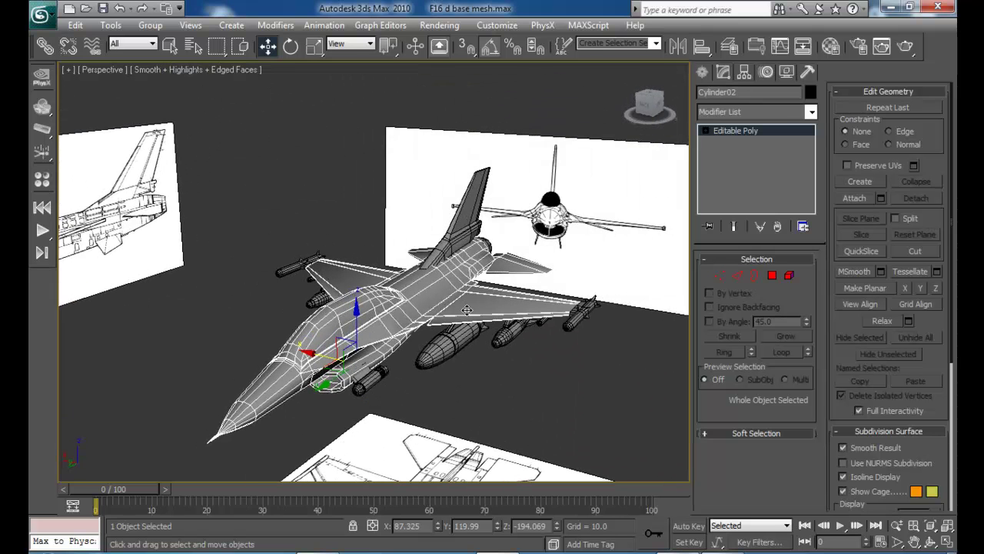
{"action": "left_click", "coordinate": [784, 114]}
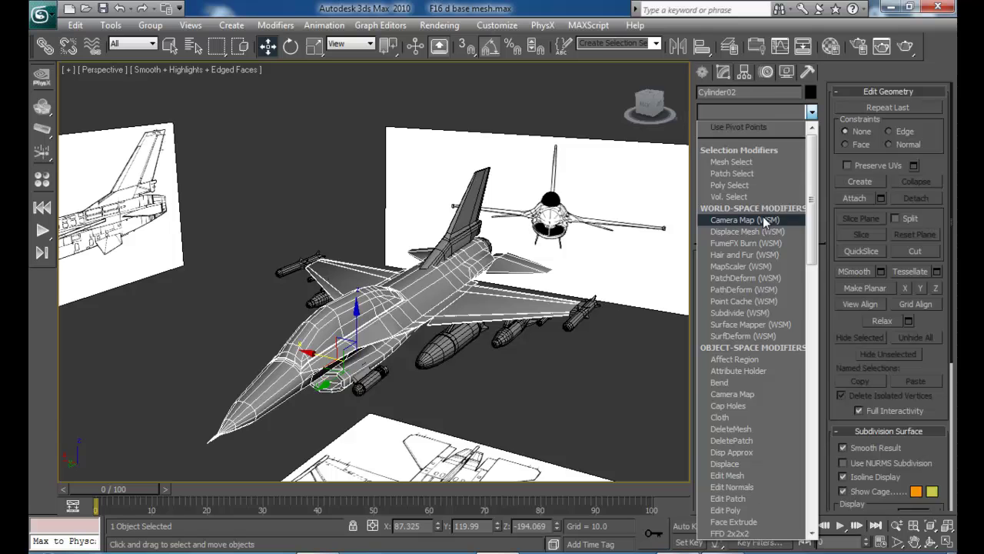
{"action": "type", "text": "tu"}
{"action": "key", "text": "Return"}
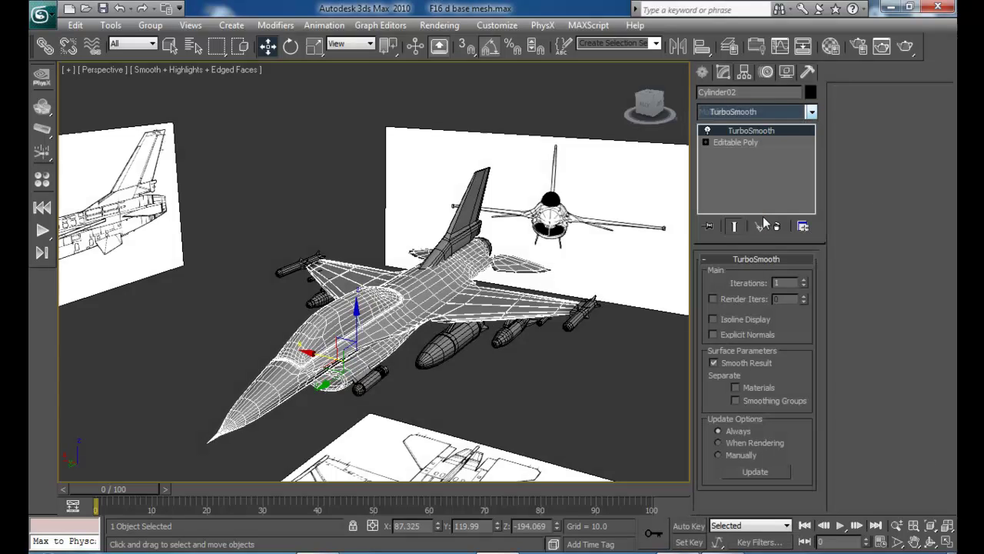
{"action": "left_click", "coordinate": [804, 280]}
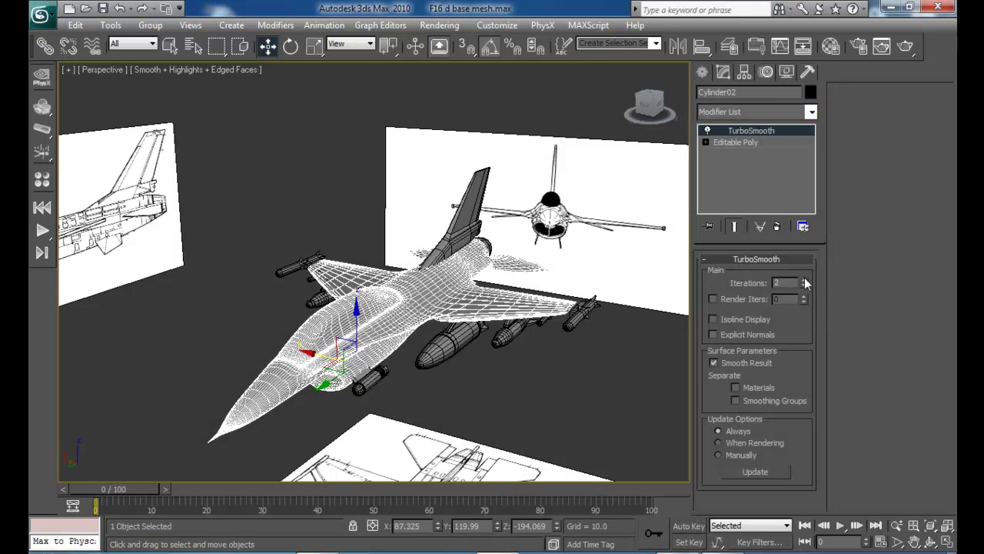
- Examine how TurboSmooth affects the shape of the wings, tailplanes, canopy and nose tip in shaded view
{"action": "left_click", "coordinate": [550, 374]}
{"action": "middle_click_drag", "start_coordinate": [475, 352], "coordinate": [480, 382], "text": "alt"}
{"action": "key", "text": "F4"}
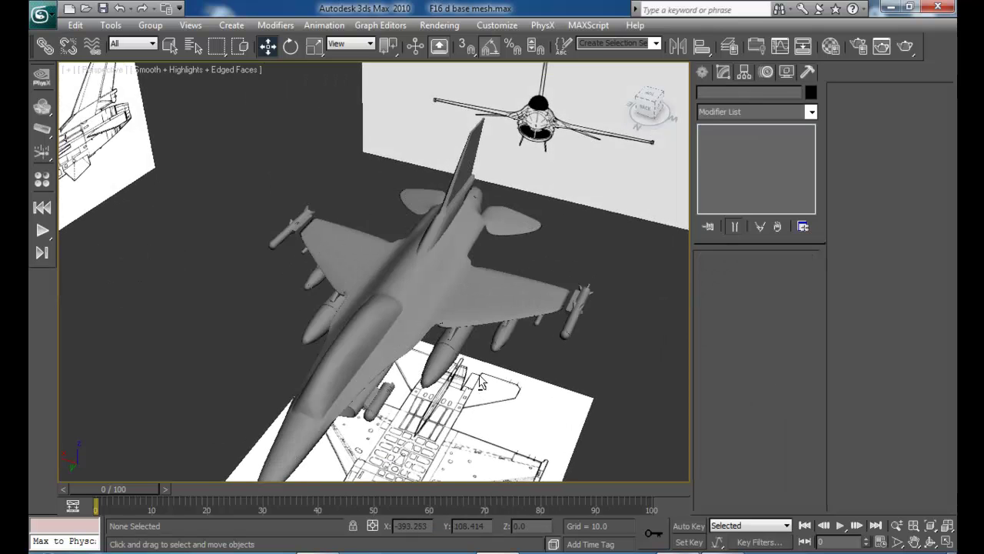
{"action": "middle_click_drag", "start_coordinate": [519, 336], "coordinate": [407, 338], "text": "alt"}
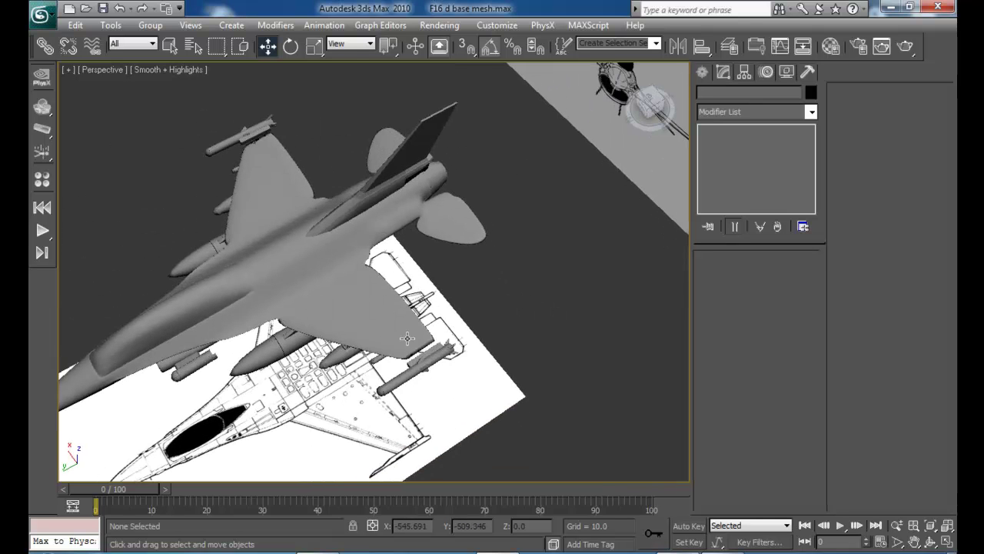
{"action": "middle_click_drag", "start_coordinate": [286, 227], "coordinate": [370, 244], "text": "alt"}
{"action": "middle_click_drag", "start_coordinate": [425, 221], "coordinate": [410, 253]}
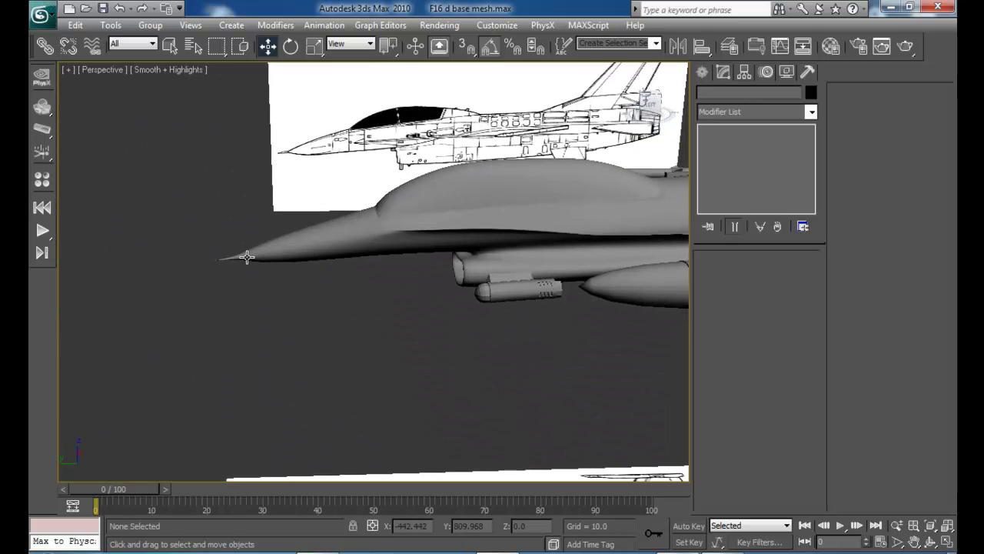
{"action": "middle_click_drag", "start_coordinate": [258, 259], "coordinate": [310, 260]}
{"action": "scroll", "coordinate": [260, 240], "scroll_direction": "up", "scroll_amount": 2}
{"action": "middle_click_drag", "start_coordinate": [260, 240], "coordinate": [354, 280]}
{"action": "scroll", "coordinate": [353, 280], "scroll_direction": "up", "scroll_amount": 4}
{"action": "scroll", "coordinate": [354, 277], "scroll_direction": "down", "scroll_amount": 5}
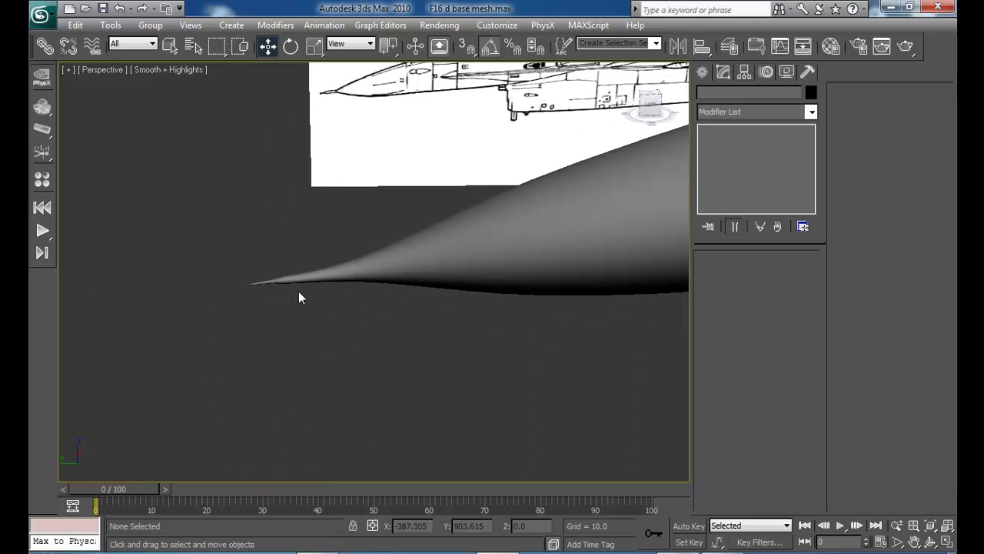
{"action": "middle_click_drag", "start_coordinate": [298, 292], "coordinate": [215, 299]}
{"action": "scroll", "coordinate": [226, 296], "scroll_direction": "down", "scroll_amount": 6}
{"action": "middle_click_drag", "start_coordinate": [330, 295], "coordinate": [267, 293]}
{"action": "middle_click_drag", "start_coordinate": [267, 293], "coordinate": [438, 286], "text": "alt"}
- Delete the TurboSmooth modifier from the aircraft body and show the mesh edges again
{"action": "left_click", "coordinate": [426, 282]}
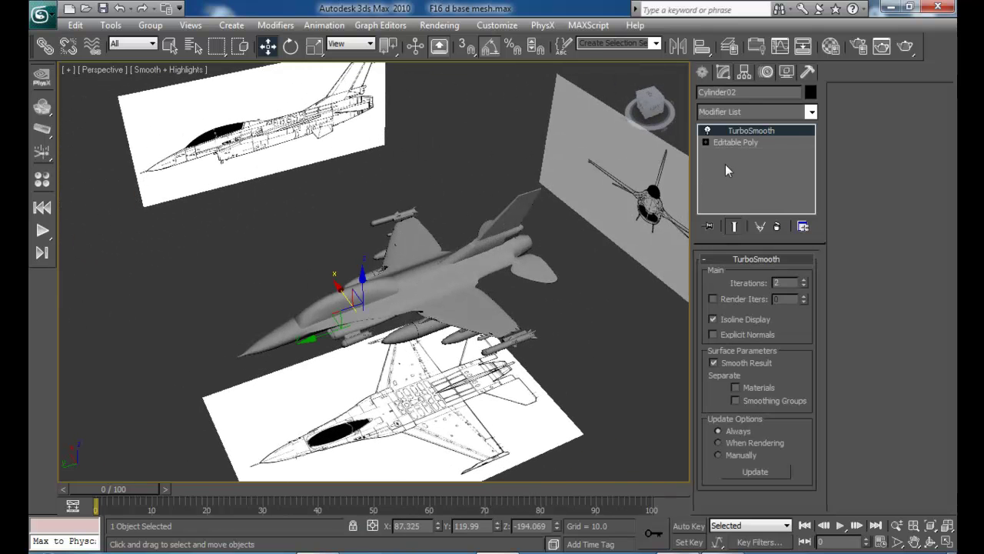
{"action": "left_click", "coordinate": [778, 227]}
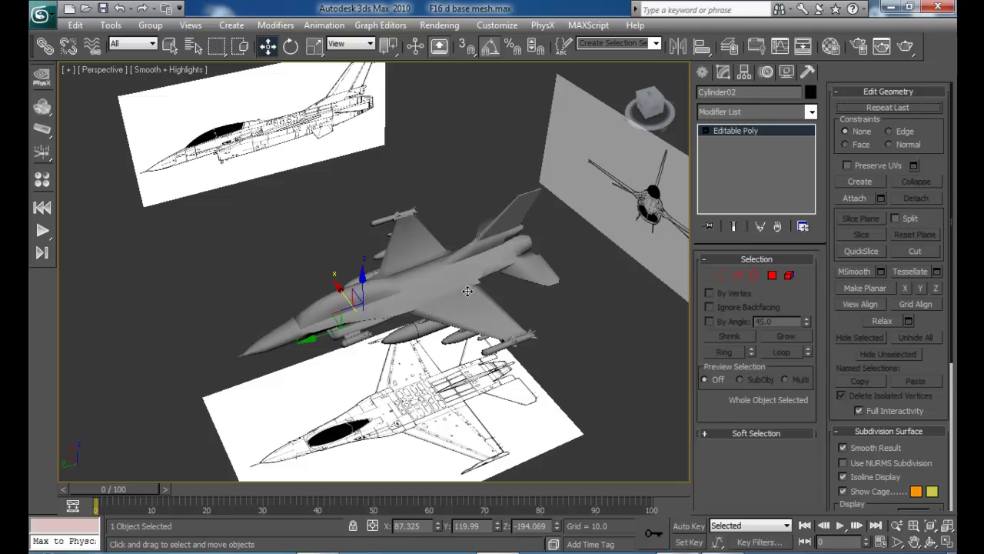
{"action": "key", "text": "F4"}
- Try to shift the bomb under the wing vertically along the Z axis, and clear the selection
{"action": "middle_click_drag", "start_coordinate": [401, 277], "coordinate": [524, 258], "text": "alt"}
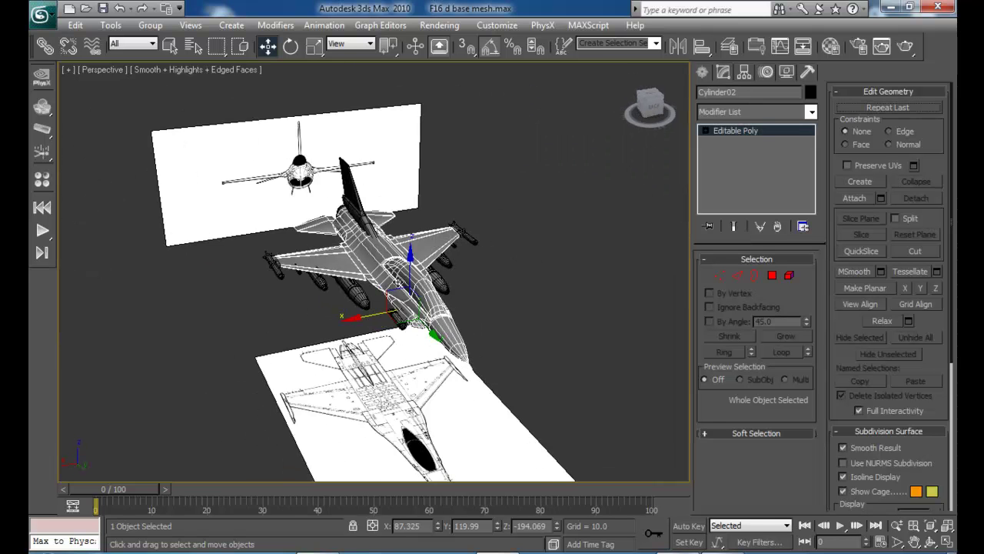
{"action": "middle_click_drag", "start_coordinate": [317, 275], "coordinate": [395, 274]}
{"action": "scroll", "coordinate": [394, 277], "scroll_direction": "up", "scroll_amount": 5}
{"action": "left_click", "coordinate": [430, 276]}
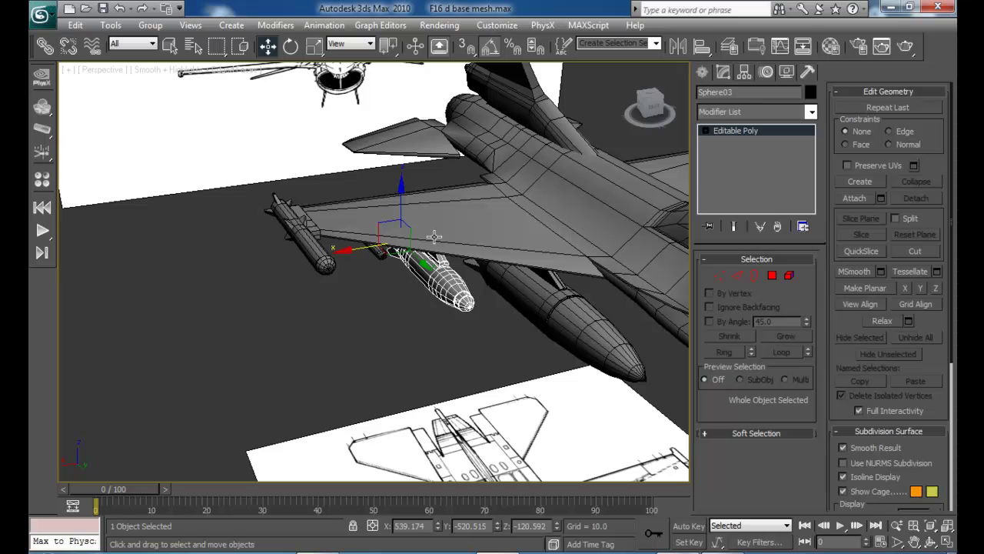
{"action": "left_click_drag", "start_coordinate": [402, 192], "coordinate": [379, 220]}
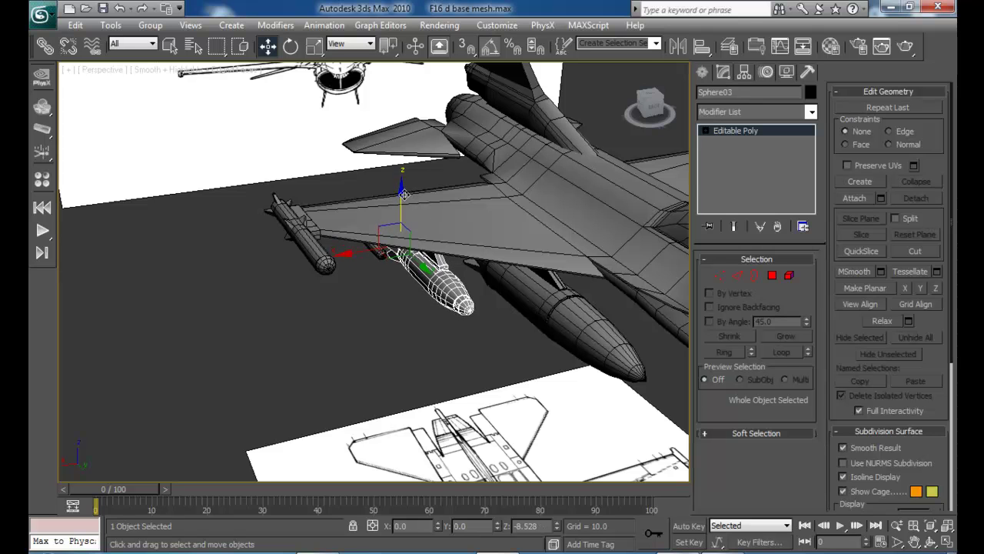
{"action": "left_click", "coordinate": [372, 230]}
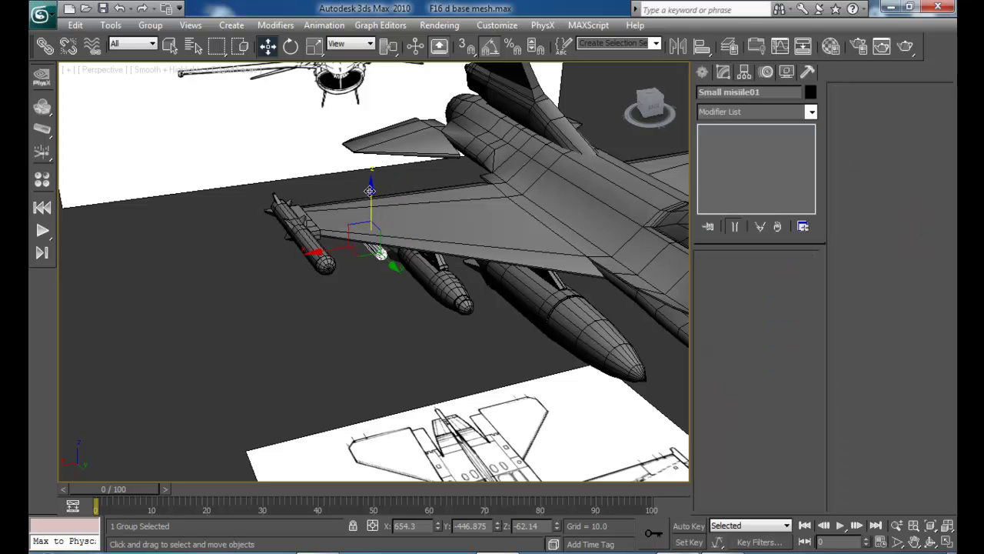
{"action": "left_click", "coordinate": [423, 344]}
- Select the missiles, bombs and fuel tanks on both wings and hide them
{"action": "middle_click_drag", "start_coordinate": [424, 342], "coordinate": [487, 206], "text": "alt"}
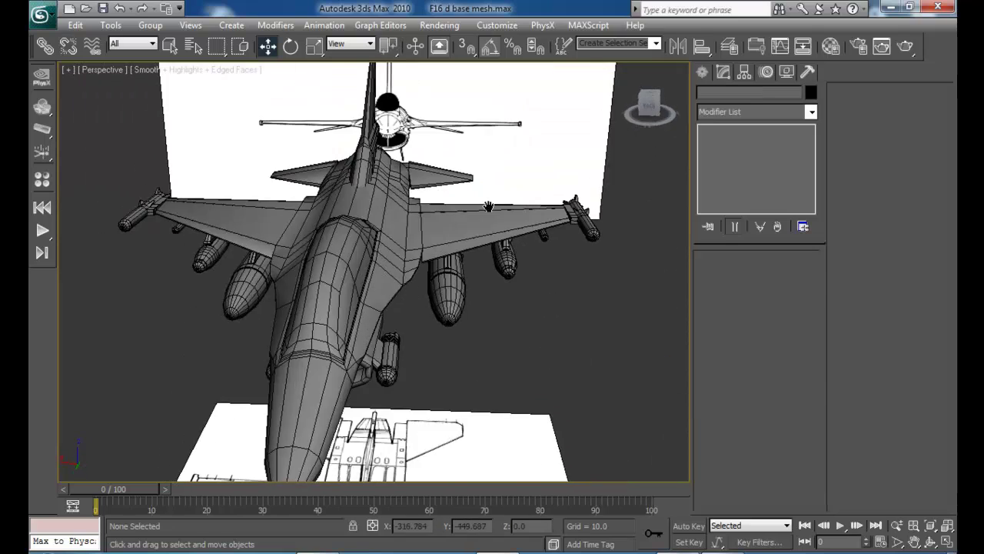
{"action": "middle_click_drag", "start_coordinate": [313, 220], "coordinate": [365, 243], "text": "alt"}
{"action": "left_click", "coordinate": [347, 286]}
{"action": "left_click", "coordinate": [331, 265], "text": "ctrl"}
{"action": "left_click", "coordinate": [200, 250], "text": "ctrl"}
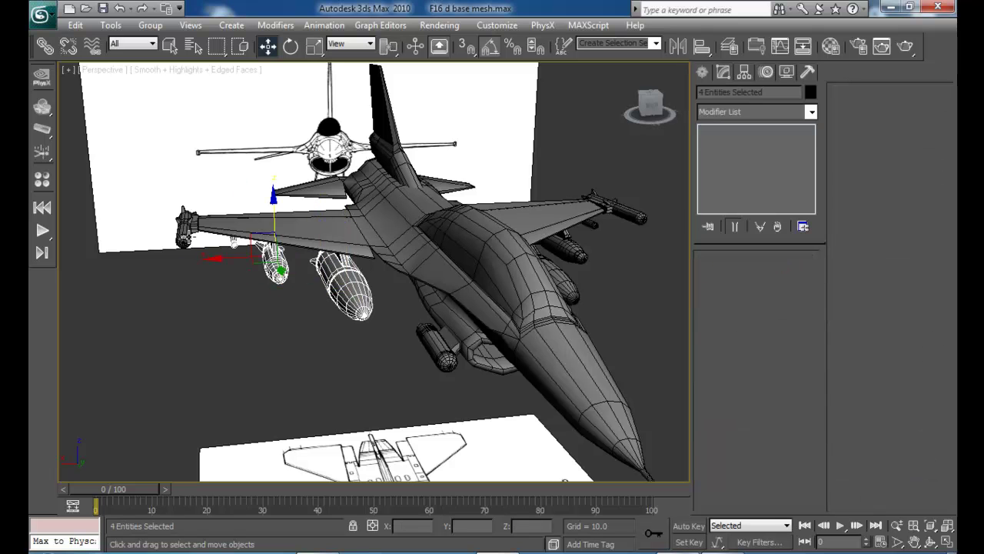
{"action": "middle_click_drag", "start_coordinate": [584, 258], "coordinate": [532, 267], "text": "alt"}
{"action": "left_click", "coordinate": [549, 303], "text": "ctrl"}
{"action": "left_click", "coordinate": [550, 271], "text": "ctrl"}
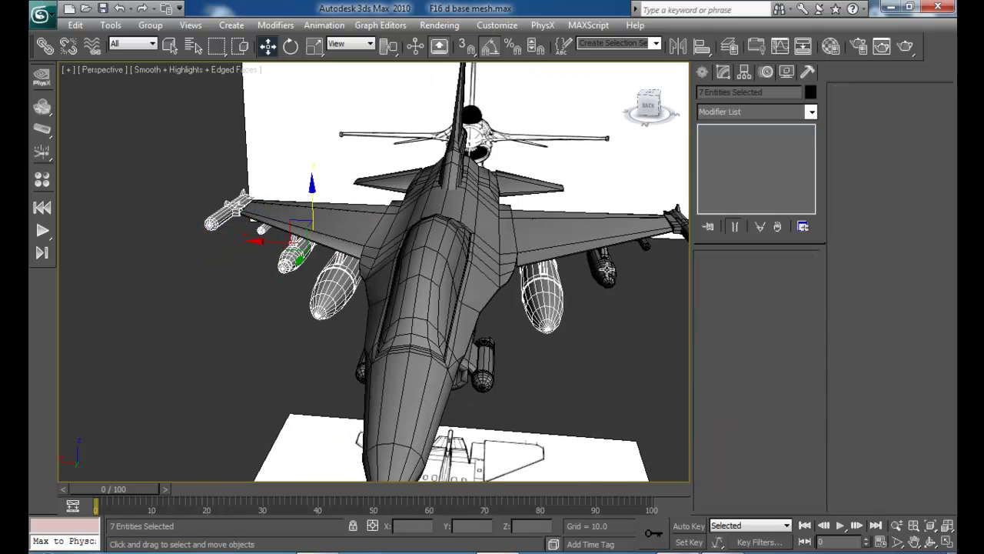
{"action": "left_click", "coordinate": [604, 267], "text": "ctrl"}
{"action": "left_click", "coordinate": [646, 244], "text": "ctrl"}
{"action": "middle_click_drag", "start_coordinate": [650, 269], "coordinate": [587, 273], "text": "alt"}
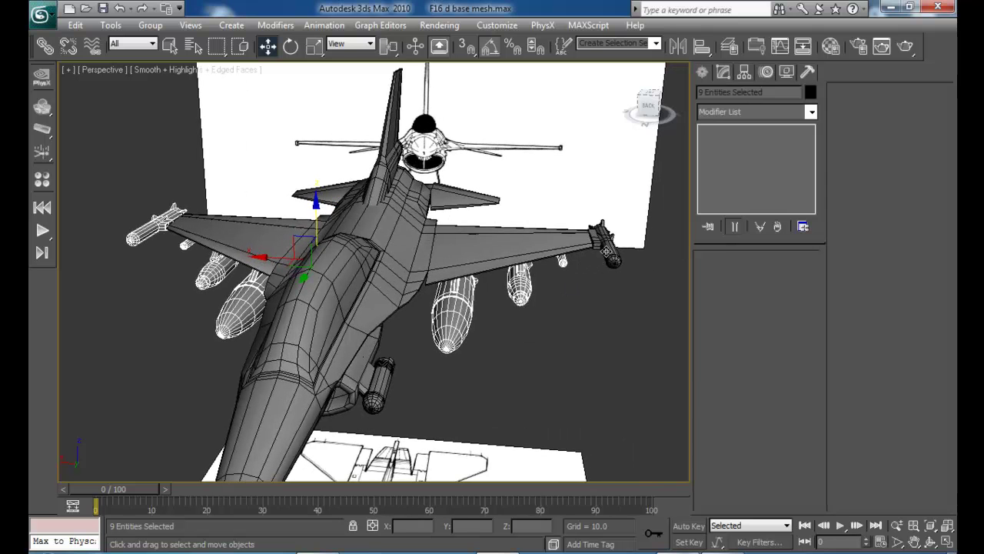
{"action": "right_click", "coordinate": [579, 302]}
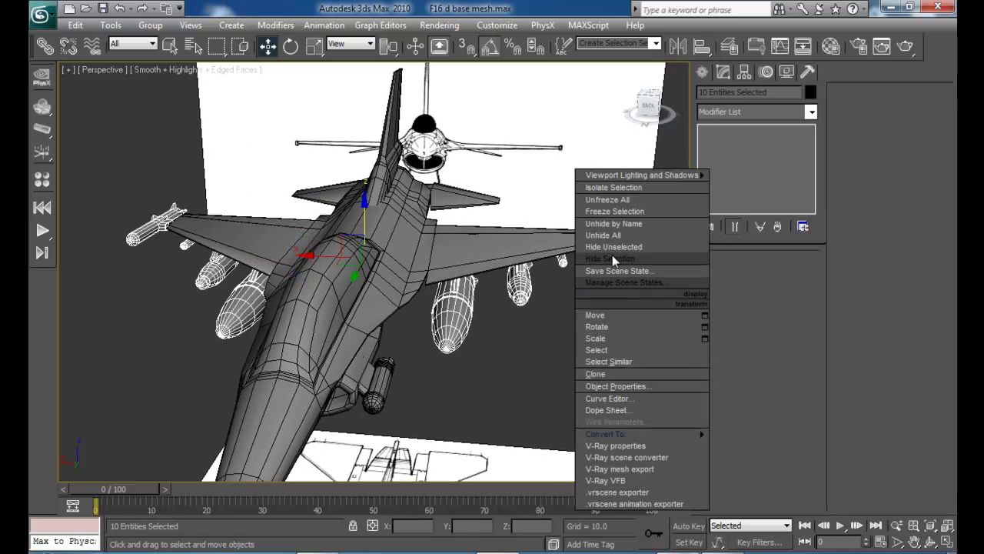
{"action": "left_click", "coordinate": [615, 255]}
- Select the spanwise edges of the aircraft body's right wing and connect them with 1 segment at slide -99, close to the wing tip
{"action": "middle_click_drag", "start_coordinate": [475, 298], "coordinate": [460, 234], "text": "alt"}
{"action": "scroll", "coordinate": [444, 261], "scroll_direction": "up", "scroll_amount": 5}
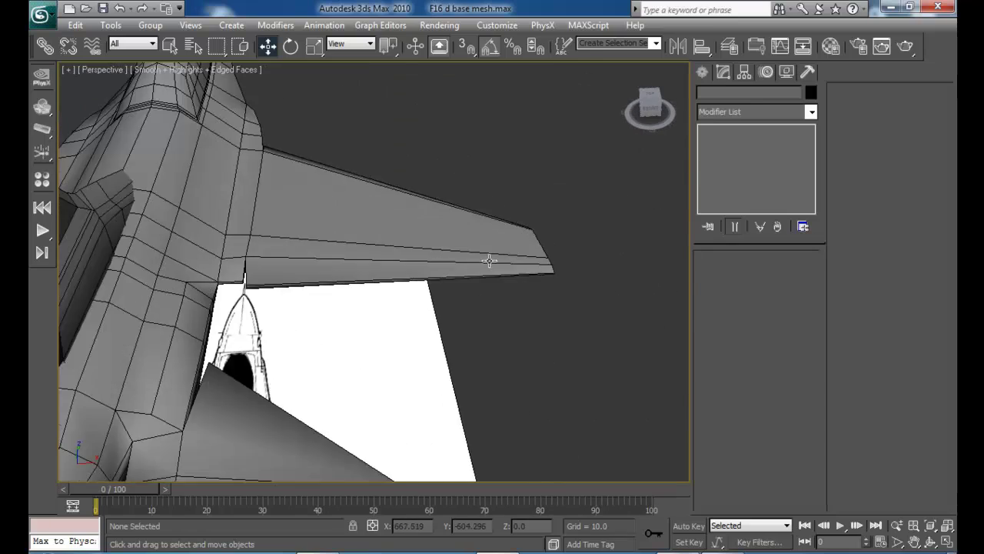
{"action": "middle_click_drag", "start_coordinate": [471, 316], "coordinate": [474, 295]}
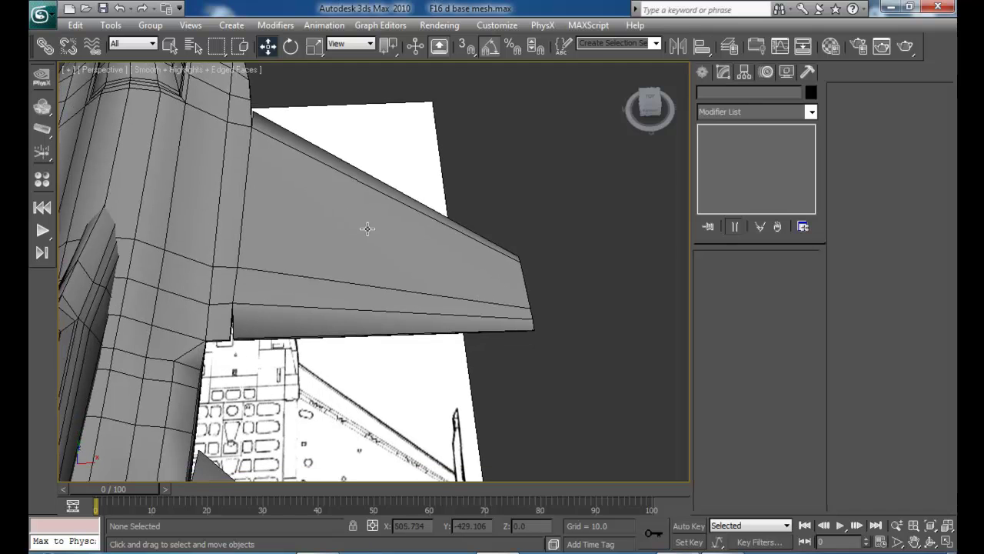
{"action": "left_click", "coordinate": [435, 243]}
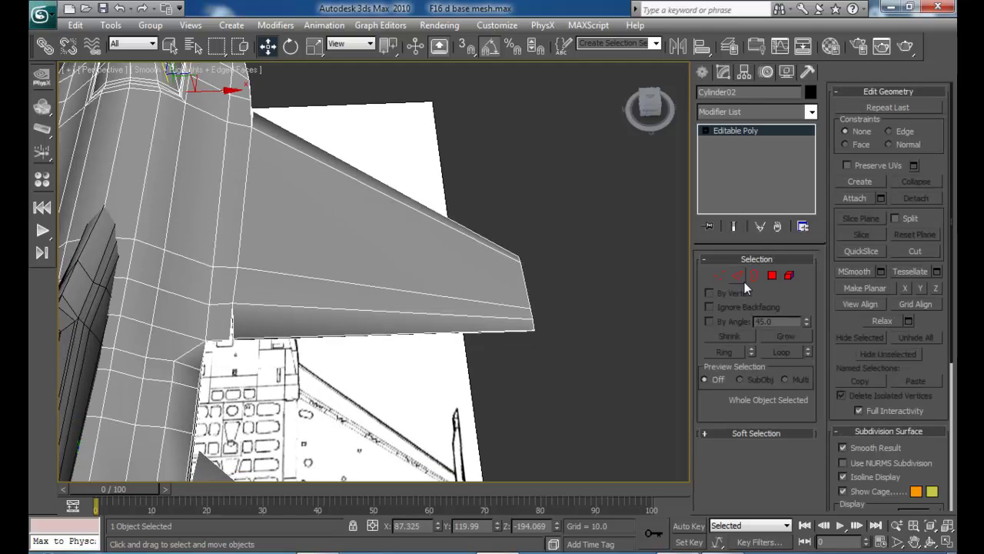
{"action": "left_click", "coordinate": [740, 278]}
{"action": "left_click_drag", "start_coordinate": [411, 229], "coordinate": [429, 402]}
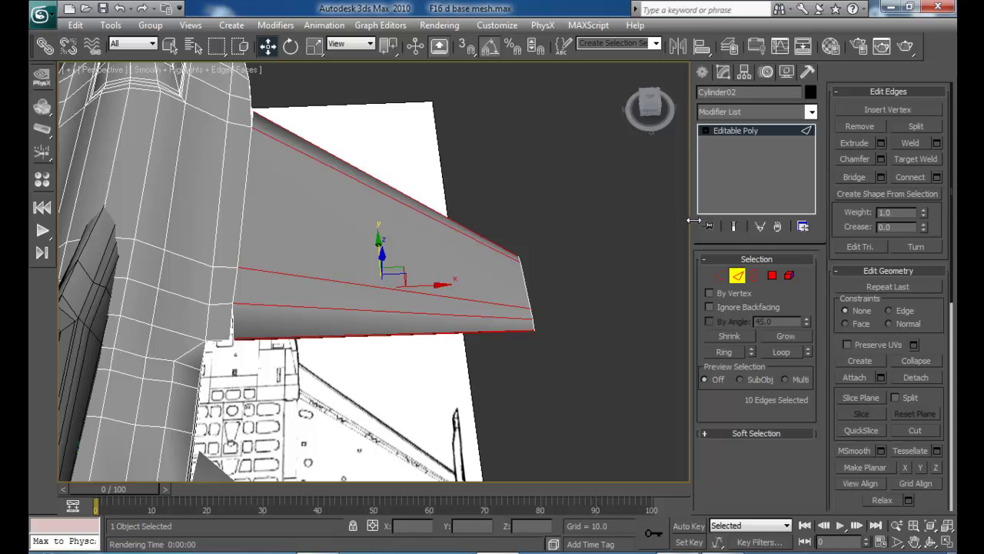
{"action": "left_click", "coordinate": [937, 177]}
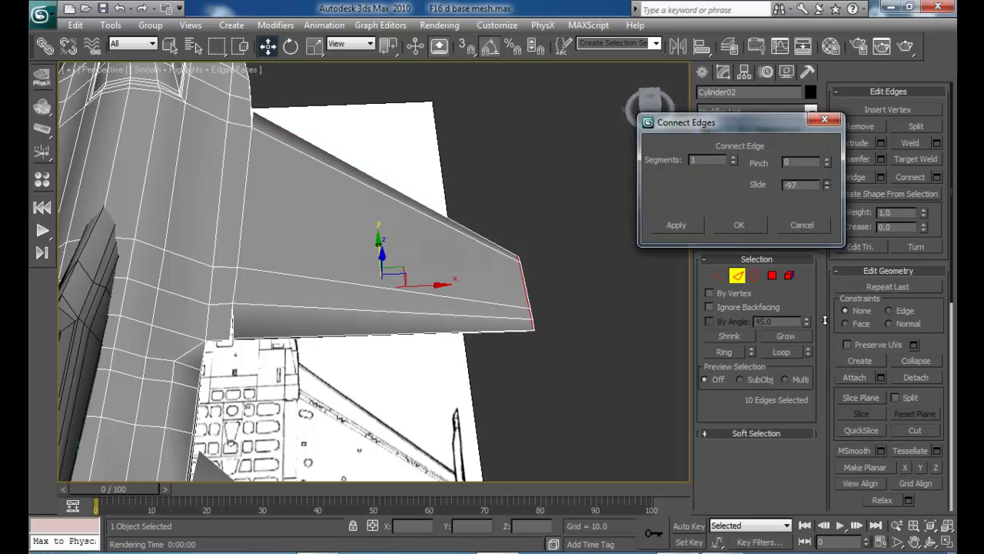
{"action": "middle_click_drag", "start_coordinate": [623, 353], "coordinate": [455, 230], "text": "alt"}
{"action": "scroll", "coordinate": [559, 334], "scroll_direction": "up", "scroll_amount": 5}
{"action": "left_click_drag", "start_coordinate": [821, 189], "coordinate": [828, 190]}
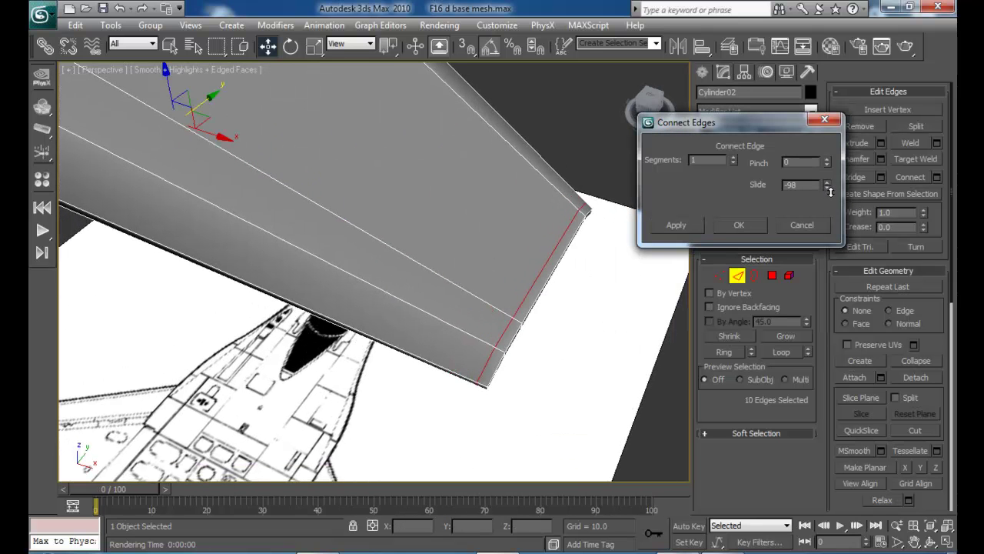
{"action": "left_click", "coordinate": [738, 228]}
- Connect the same wing's spanwise edges again with 1 segment at slide -99, adding a loop close to the wing root
{"action": "mouse_move", "coordinate": [534, 245]}
{"action": "middle_mouse_down", "text": "alt"}
{"action": "mouse_move", "coordinate": [544, 246]}
{"action": "mouse_move", "coordinate": [536, 238]}
{"action": "middle_mouse_up", "text": "alt"}
{"action": "scroll", "coordinate": [543, 247], "scroll_direction": "down", "scroll_amount": 5}
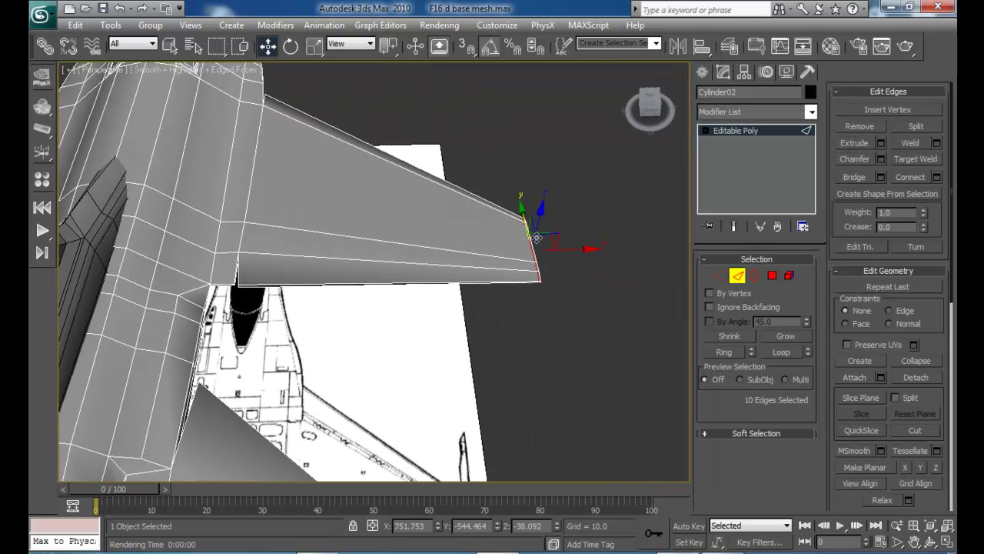
{"action": "left_click_drag", "start_coordinate": [379, 232], "coordinate": [387, 317]}
{"action": "left_click", "coordinate": [936, 177]}
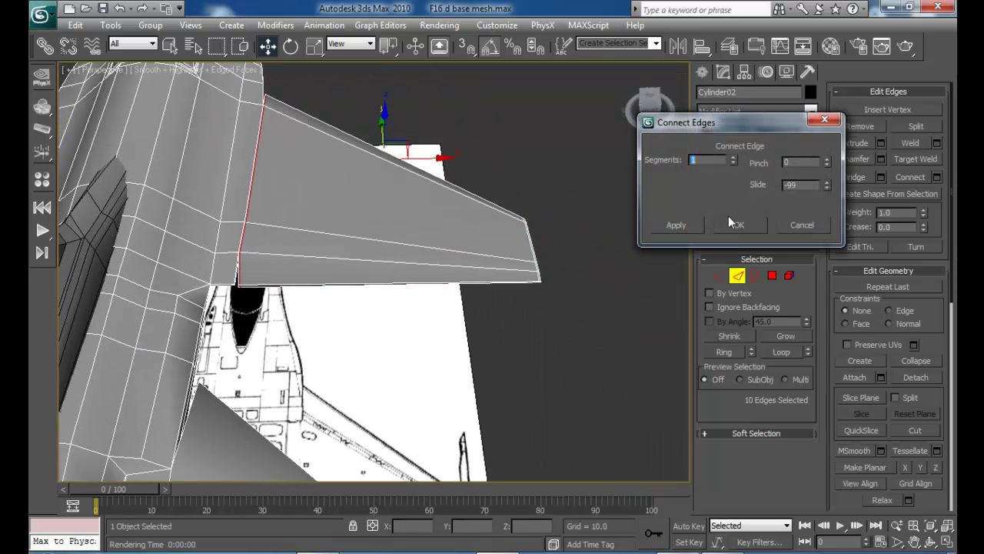
{"action": "scroll", "coordinate": [377, 245], "scroll_direction": "up", "scroll_amount": 5}
{"action": "middle_click_drag", "start_coordinate": [361, 253], "coordinate": [443, 230]}
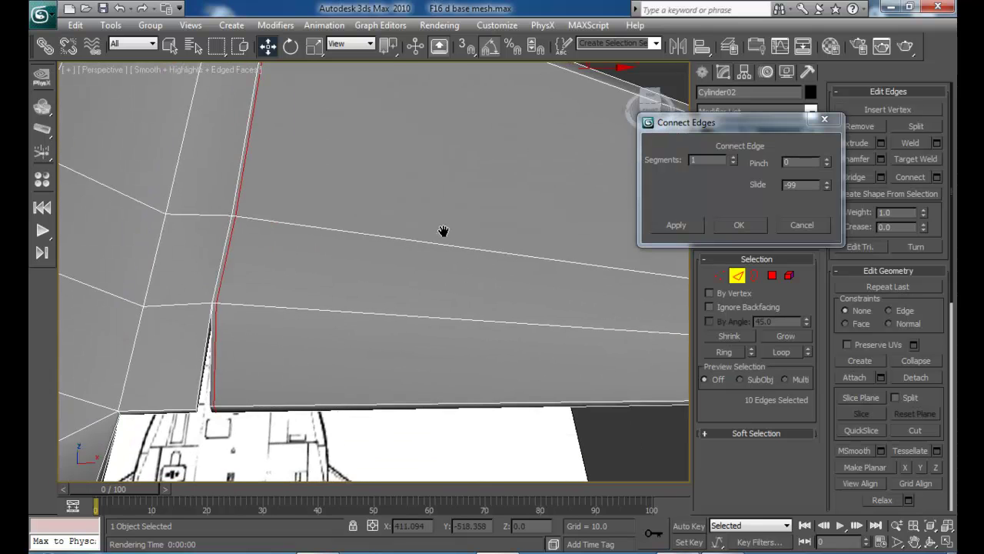
{"action": "left_click", "coordinate": [715, 220]}
- Connect the edge ring of the strip between fuselage and wing root with 2 segments, pinch 79 and slide 0
{"action": "scroll", "coordinate": [411, 321], "scroll_direction": "down", "scroll_amount": 3}
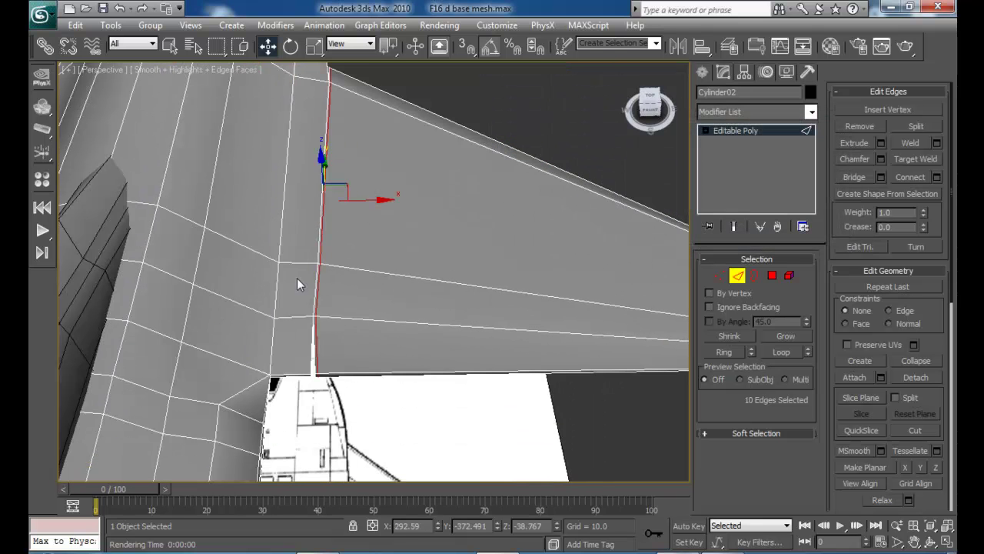
{"action": "left_click", "coordinate": [300, 264]}
{"action": "left_click", "coordinate": [723, 351]}
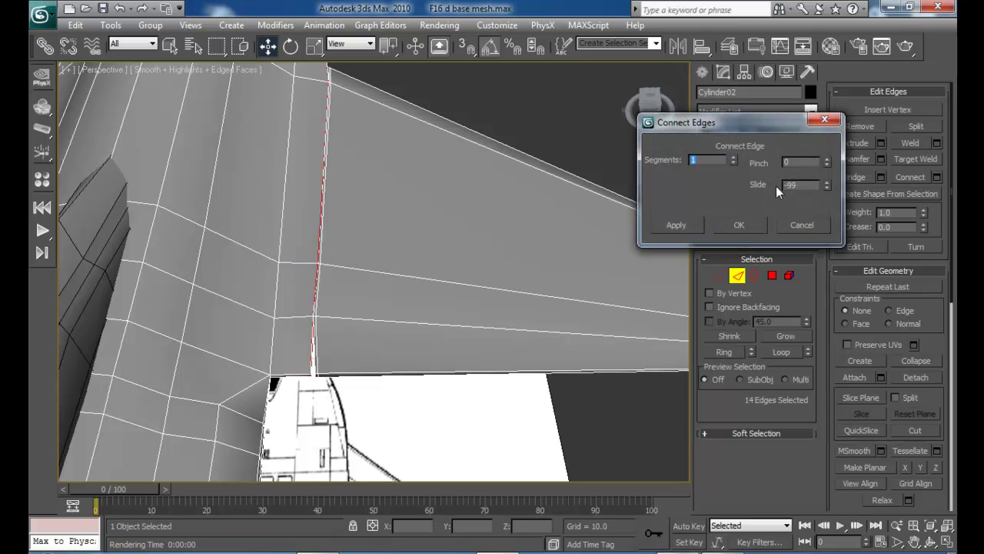
{"action": "left_click", "coordinate": [734, 159]}
{"action": "right_click", "coordinate": [827, 185]}
{"action": "left_click_drag", "start_coordinate": [827, 143], "coordinate": [821, 47]}
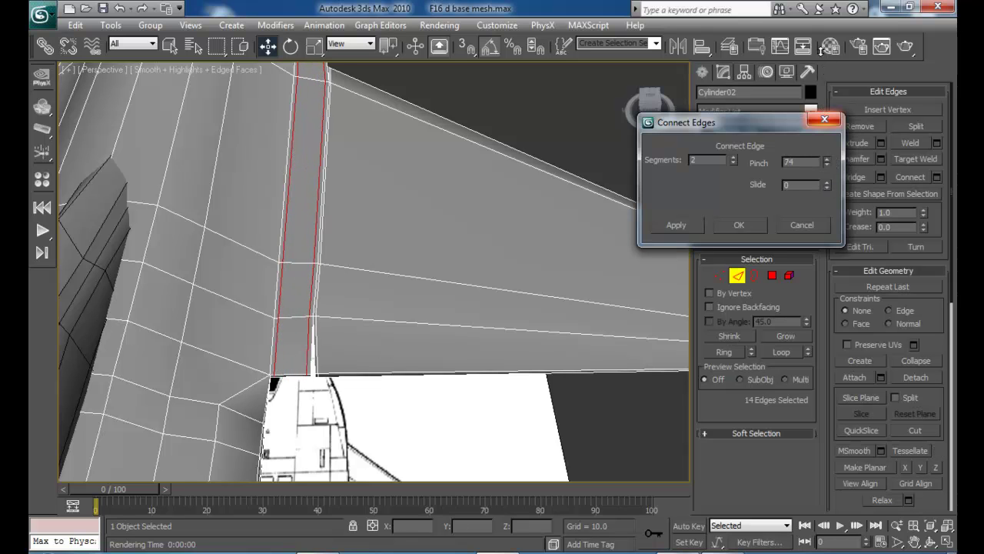
{"action": "left_click", "coordinate": [735, 224]}
- Connect the edge ring along the wing's leading-edge strip with 1 segment, pinch 0 and slide 86
{"action": "middle_click_drag", "start_coordinate": [539, 310], "coordinate": [461, 261], "text": "alt"}
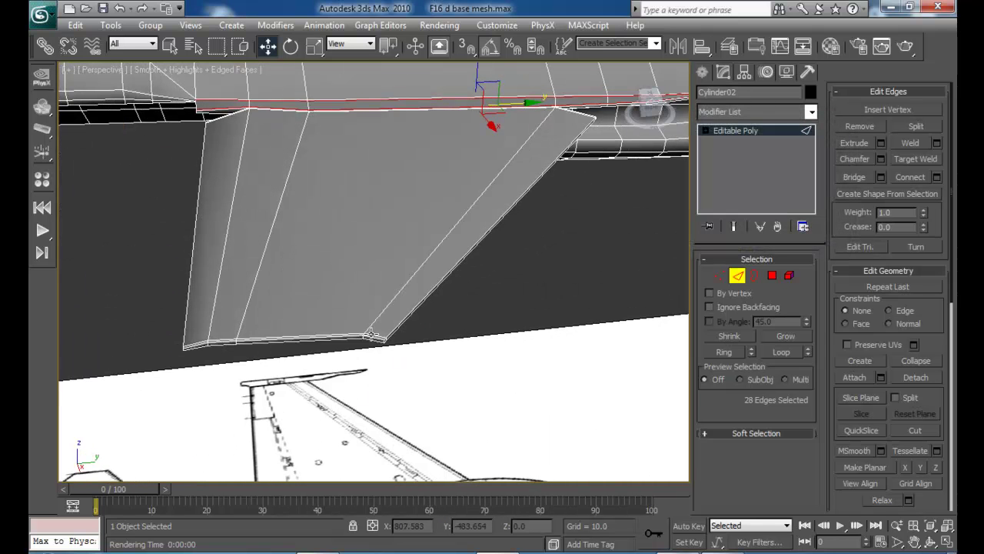
{"action": "left_click", "coordinate": [370, 336]}
{"action": "left_click", "coordinate": [723, 352]}
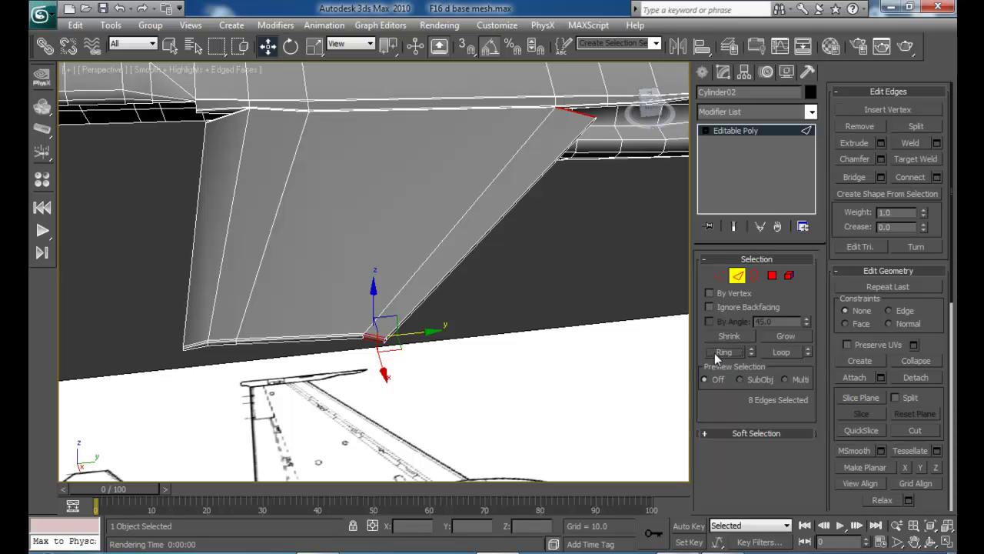
{"action": "left_click", "coordinate": [937, 178]}
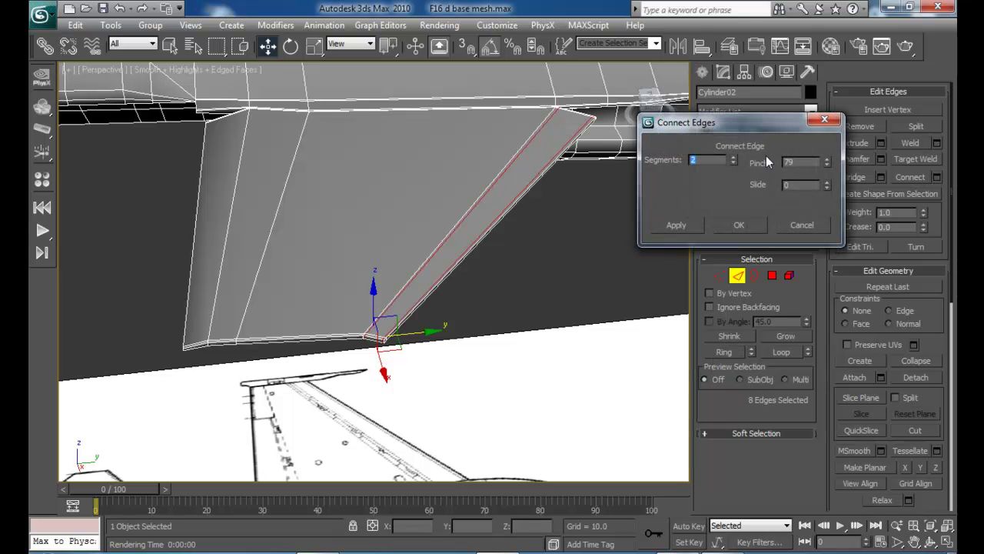
{"action": "left_click", "coordinate": [732, 164]}
{"action": "right_click", "coordinate": [827, 163]}
{"action": "left_click_drag", "start_coordinate": [827, 186], "coordinate": [755, 62]}
{"action": "left_click", "coordinate": [739, 225]}
- Connect the edge ring along the wing's trailing-edge strip with 1 segment at slide -88
{"action": "middle_click_drag", "start_coordinate": [488, 254], "coordinate": [486, 280], "text": "alt"}
{"action": "left_click", "coordinate": [523, 348]}
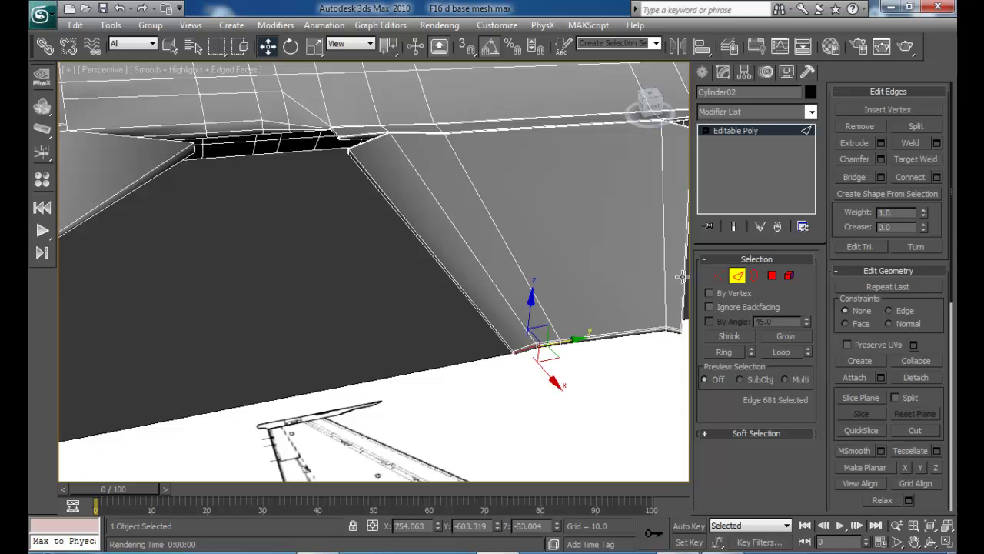
{"action": "left_click", "coordinate": [729, 352]}
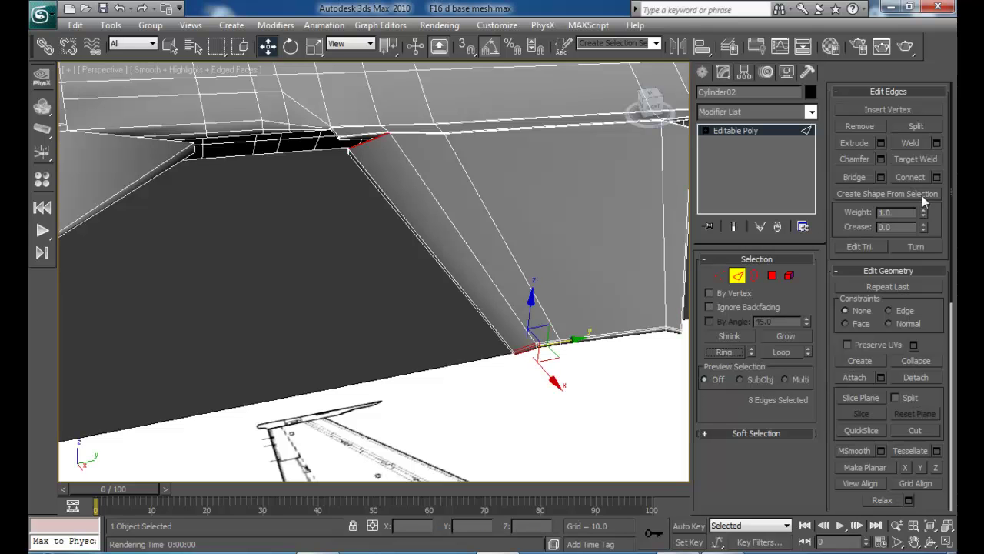
{"action": "left_click", "coordinate": [936, 177]}
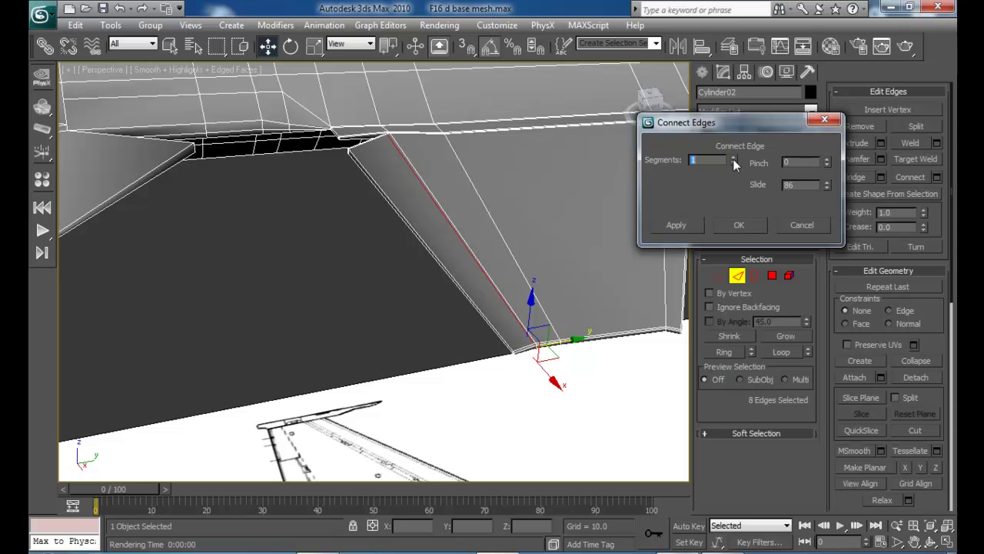
{"action": "left_click_drag", "start_coordinate": [827, 187], "coordinate": [852, 440]}
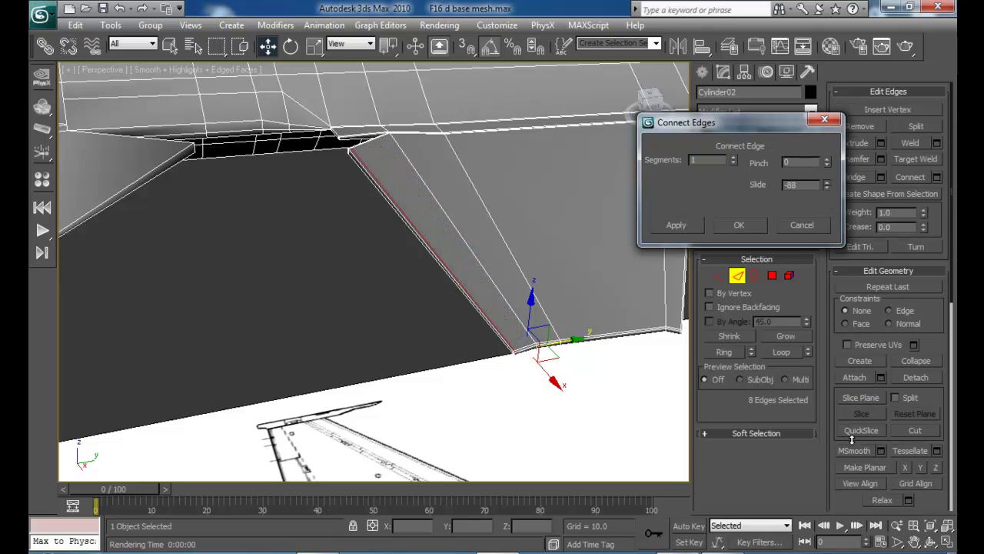
{"action": "left_click", "coordinate": [745, 223]}
- Connect the ring of short edges around the wing's rim with 2 segments, pinch 21 and slide 0, and clear the edge selection
{"action": "scroll", "coordinate": [521, 243], "scroll_direction": "down", "scroll_amount": 3}
{"action": "middle_click_drag", "start_coordinate": [522, 243], "coordinate": [420, 239], "text": "alt"}
{"action": "scroll", "coordinate": [586, 238], "scroll_direction": "up", "scroll_amount": 3}
{"action": "middle_click_drag", "start_coordinate": [600, 235], "coordinate": [468, 283]}
{"action": "scroll", "coordinate": [503, 235], "scroll_direction": "up", "scroll_amount": 2}
{"action": "left_click", "coordinate": [450, 316]}
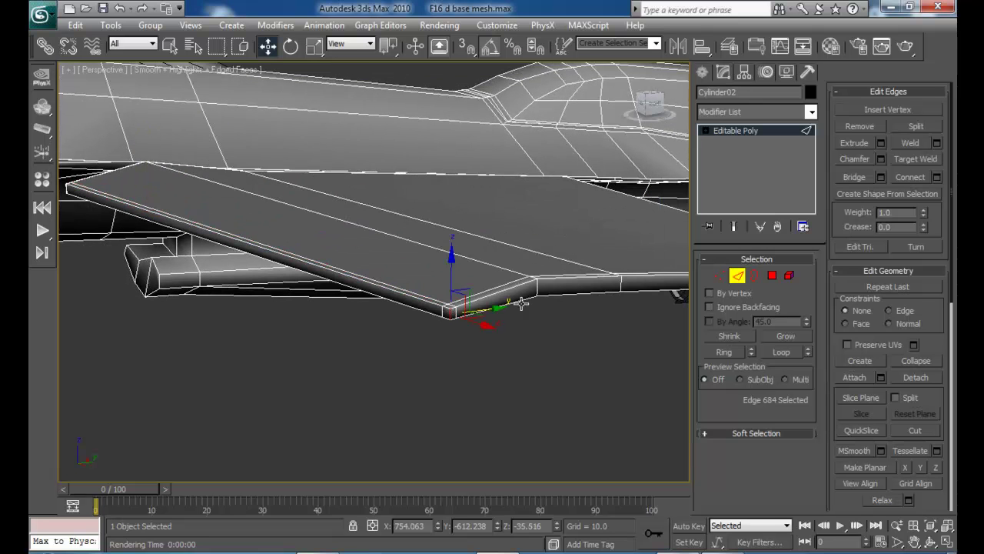
{"action": "left_click", "coordinate": [723, 351]}
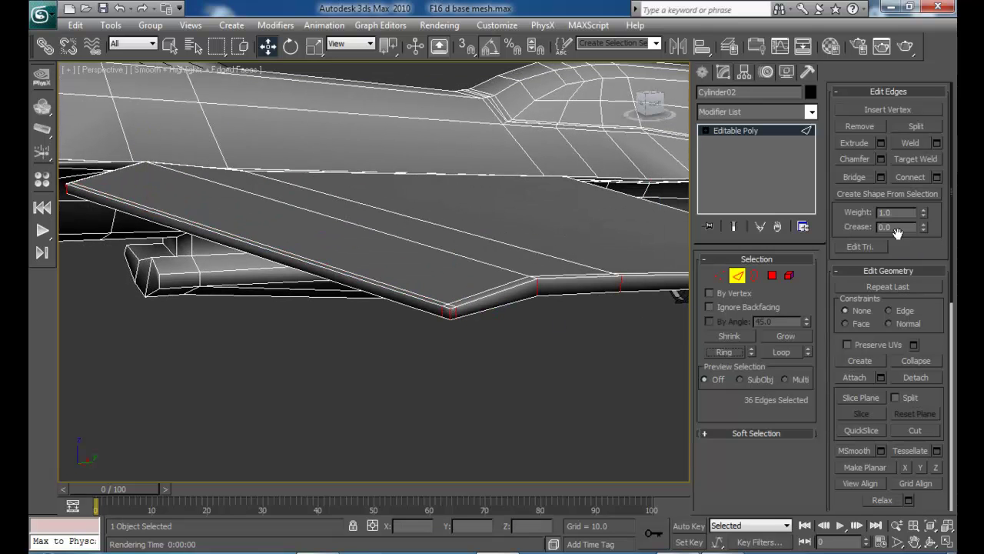
{"action": "left_click", "coordinate": [937, 178]}
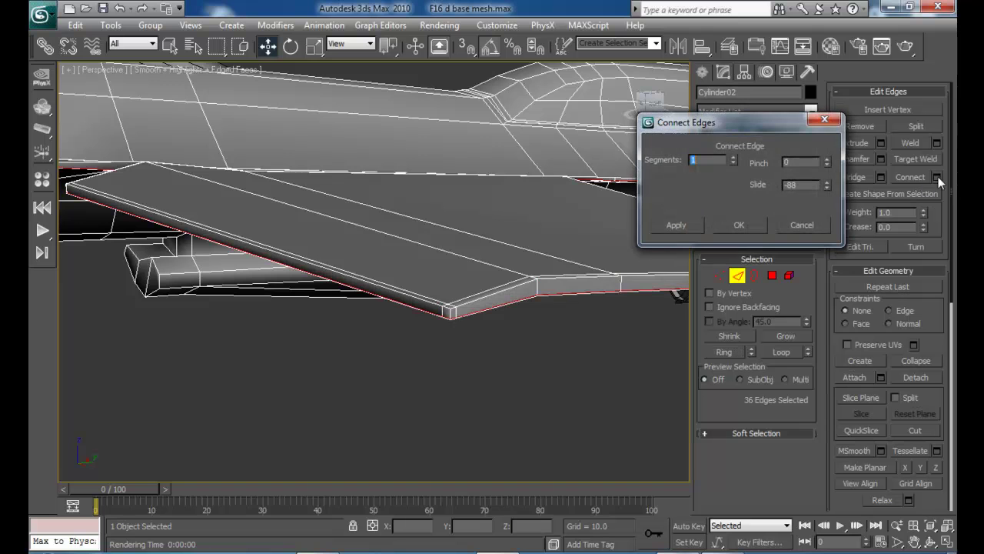
{"action": "left_click", "coordinate": [733, 157]}
{"action": "right_click", "coordinate": [828, 186]}
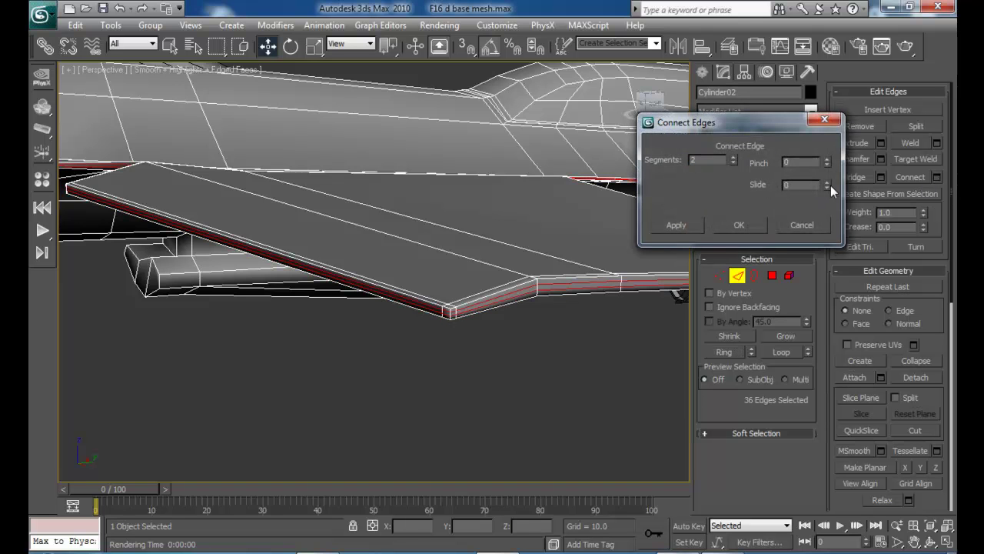
{"action": "left_click_drag", "start_coordinate": [825, 165], "coordinate": [826, 124]}
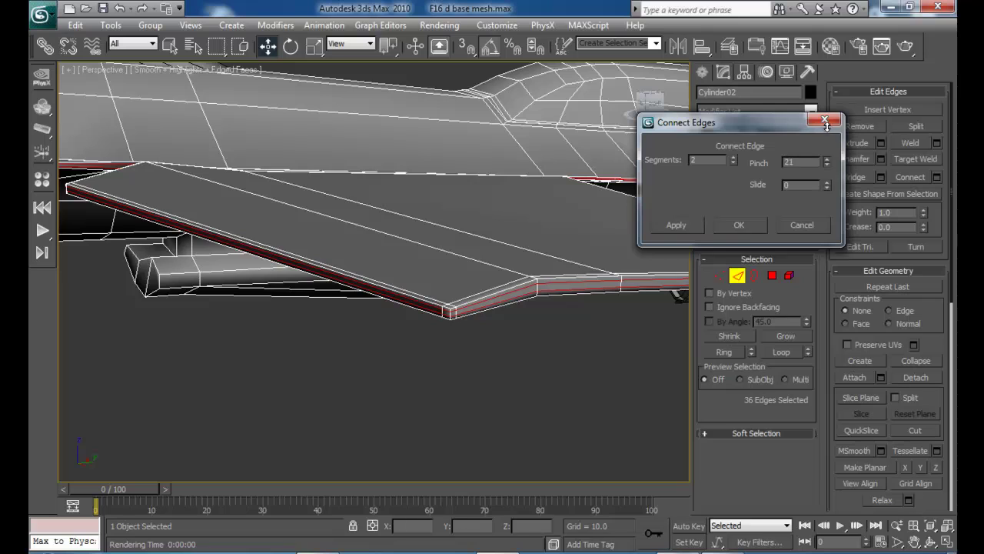
{"action": "left_click", "coordinate": [743, 226]}
{"action": "left_click", "coordinate": [608, 327]}
- Leave edge editing and apply a TurboSmooth modifier with Isoline Display to the aircraft body
{"action": "middle_click_drag", "start_coordinate": [461, 320], "coordinate": [774, 138], "text": "alt"}
{"action": "scroll", "coordinate": [499, 367], "scroll_direction": "down", "scroll_amount": 5}
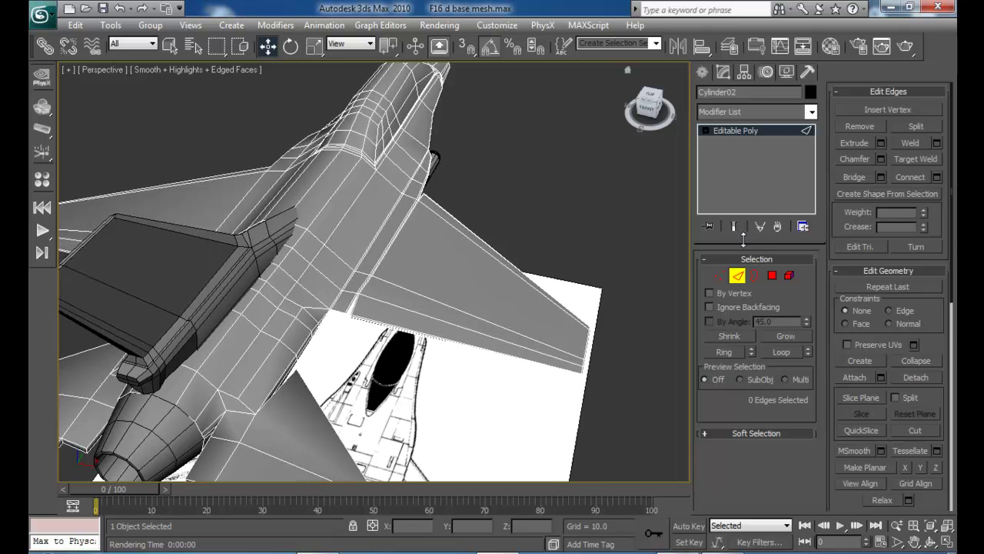
{"action": "left_click", "coordinate": [742, 131]}
{"action": "left_click", "coordinate": [753, 112]}
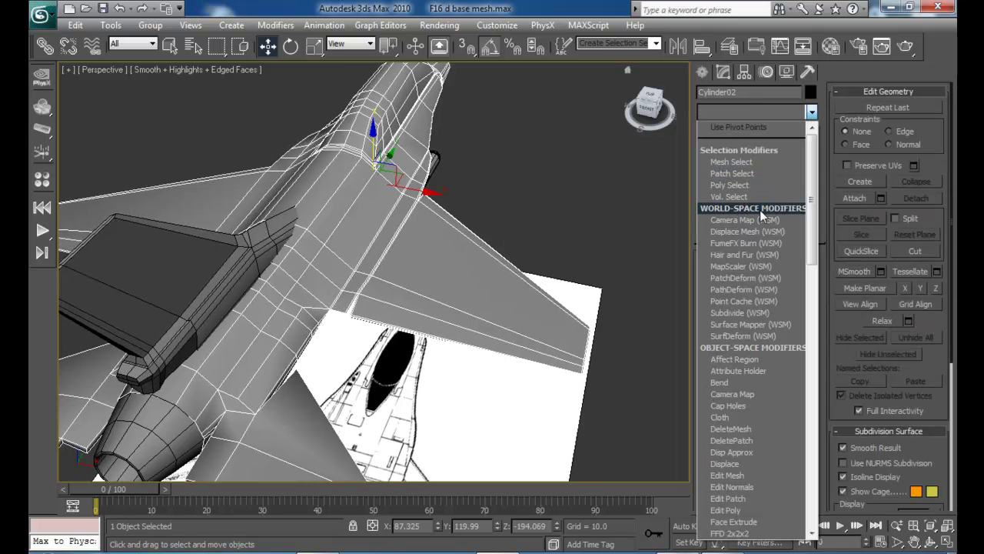
{"action": "key", "text": "t"}
{"action": "key", "text": "t"}
{"action": "key", "text": "t"}
{"action": "key", "text": "Return"}
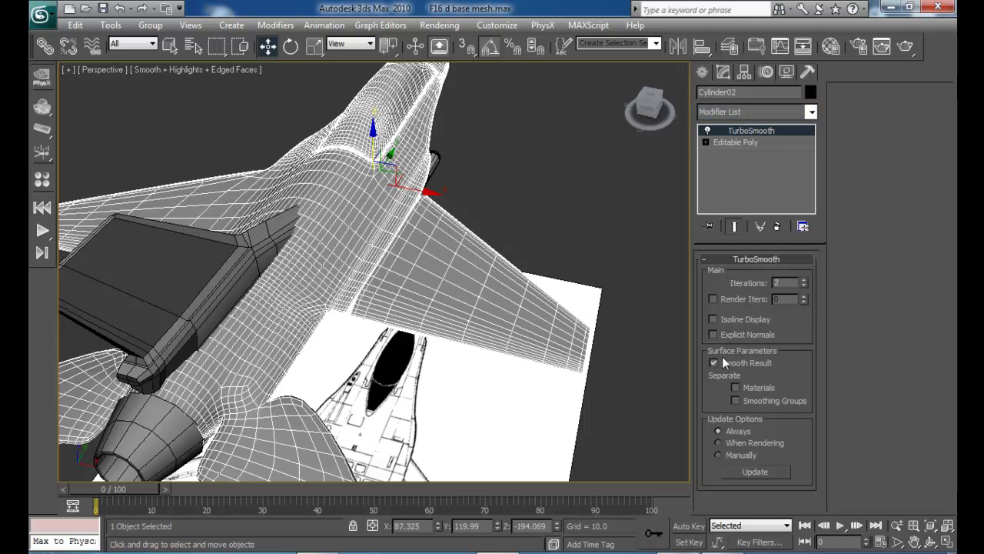
{"action": "left_click", "coordinate": [714, 317]}
- Inspect the smoothed wing with the body deselected, and delete the TurboSmooth modifier from the aircraft body
{"action": "left_click", "coordinate": [589, 240]}
{"action": "middle_click_drag", "start_coordinate": [589, 240], "coordinate": [483, 307], "text": "alt"}
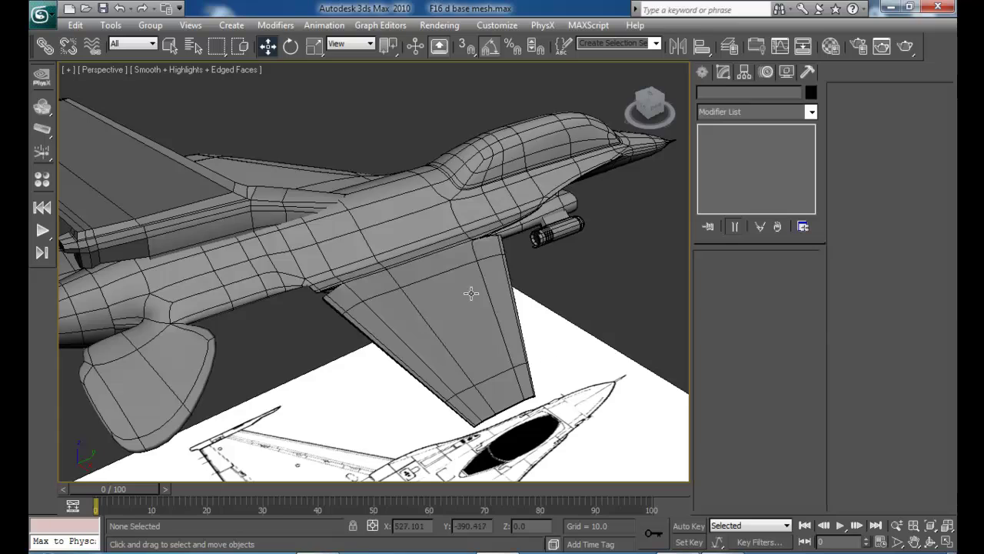
{"action": "left_click", "coordinate": [463, 282]}
{"action": "left_click", "coordinate": [777, 228]}
- Examine the edge layout of the fuselage, canopy area and the opposite, still unrefined wing
{"action": "middle_click_drag", "start_coordinate": [612, 269], "coordinate": [485, 230], "text": "alt"}
{"action": "scroll", "coordinate": [501, 198], "scroll_direction": "down", "scroll_amount": 5}
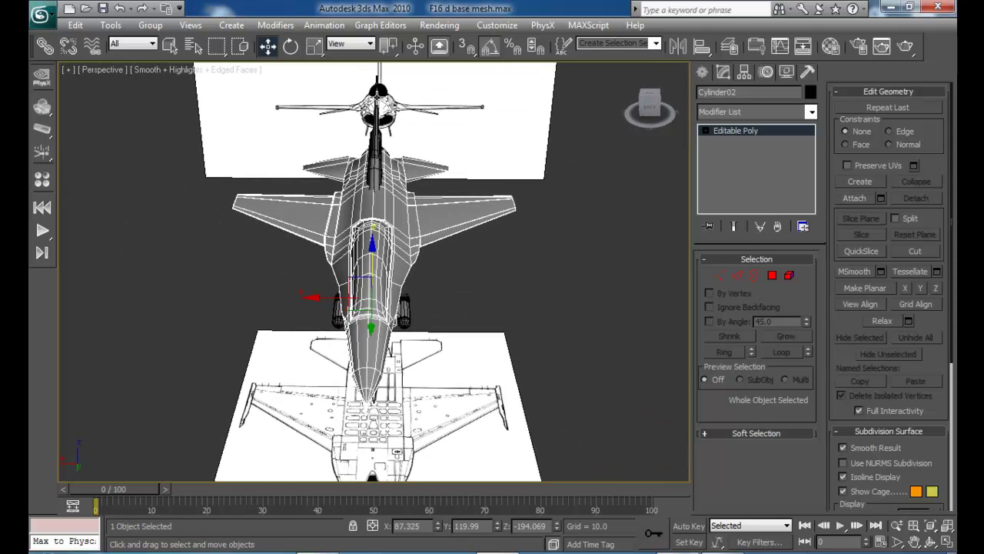
{"action": "middle_click_drag", "start_coordinate": [477, 219], "coordinate": [465, 220], "text": "alt"}
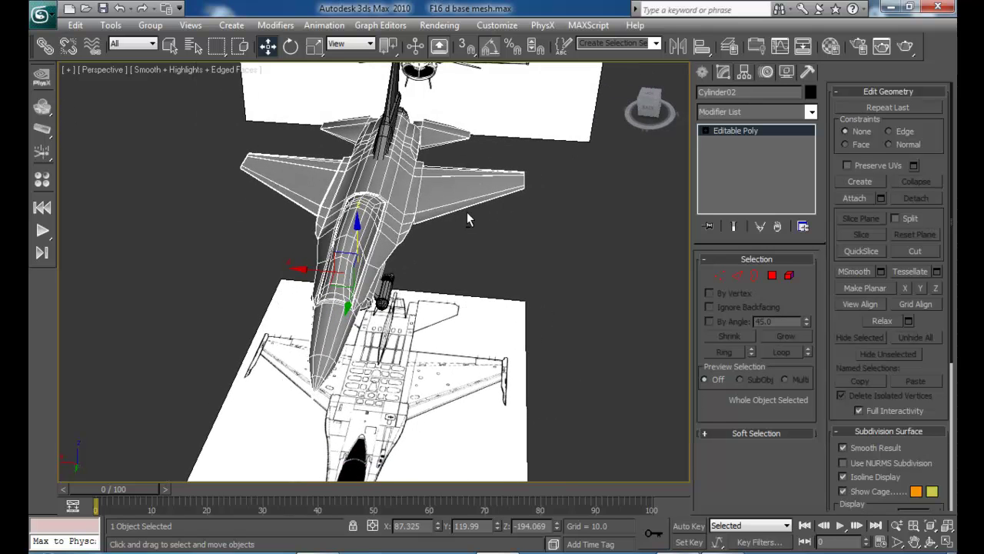
{"action": "scroll", "coordinate": [485, 192], "scroll_direction": "up", "scroll_amount": 5}
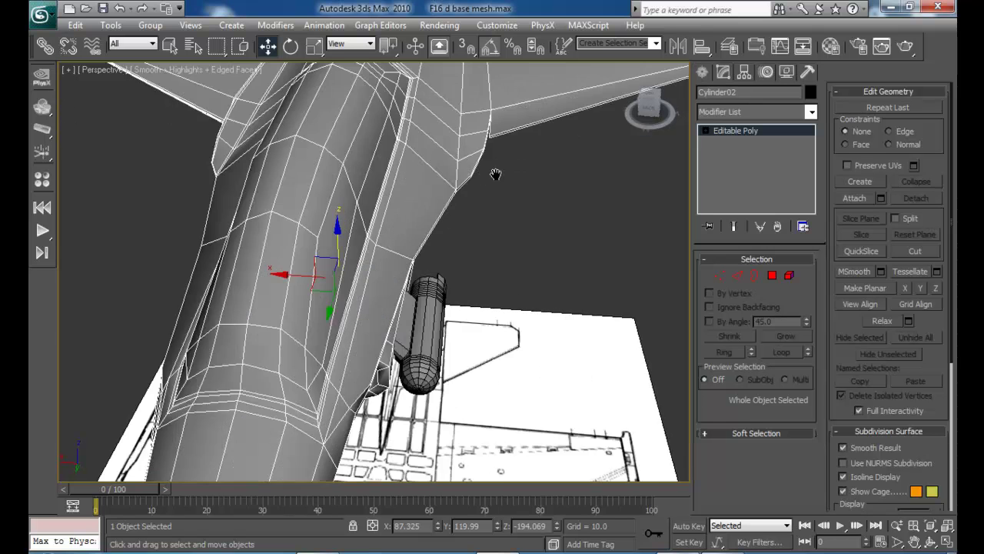
{"action": "middle_click_drag", "start_coordinate": [498, 172], "coordinate": [453, 331], "text": "alt"}
{"action": "middle_click_drag", "start_coordinate": [486, 285], "coordinate": [464, 318], "text": "alt"}
{"action": "scroll", "coordinate": [477, 244], "scroll_direction": "down", "scroll_amount": 4}
{"action": "scroll", "coordinate": [416, 296], "scroll_direction": "up", "scroll_amount": 3}
{"action": "scroll", "coordinate": [416, 296], "scroll_direction": "up", "scroll_amount": 2}
{"action": "middle_click_drag", "start_coordinate": [533, 341], "coordinate": [437, 298], "text": "alt"}
{"action": "scroll", "coordinate": [437, 304], "scroll_direction": "down", "scroll_amount": 3}
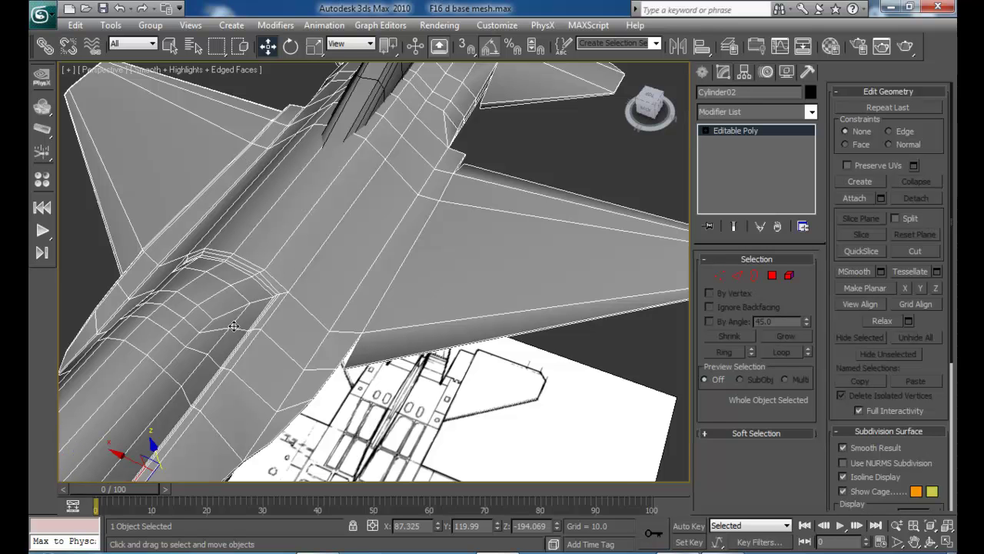
- Select the left wing's spanwise edges and connect them with 2 segments, pinch 97 and slide 0, near root and tip
{"action": "middle_click_drag", "start_coordinate": [315, 257], "coordinate": [471, 269], "text": "alt"}
{"action": "left_click", "coordinate": [738, 277]}
{"action": "left_click_drag", "start_coordinate": [516, 151], "coordinate": [468, 389]}
{"action": "middle_click_drag", "start_coordinate": [468, 389], "coordinate": [496, 285], "text": "alt"}
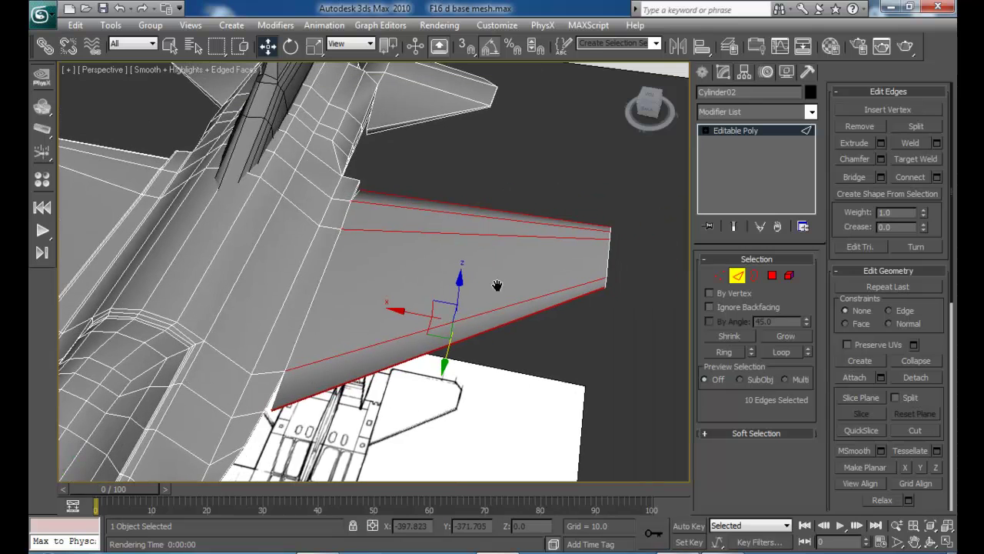
{"action": "left_click", "coordinate": [936, 177]}
{"action": "left_click_drag", "start_coordinate": [828, 161], "coordinate": [814, 53]}
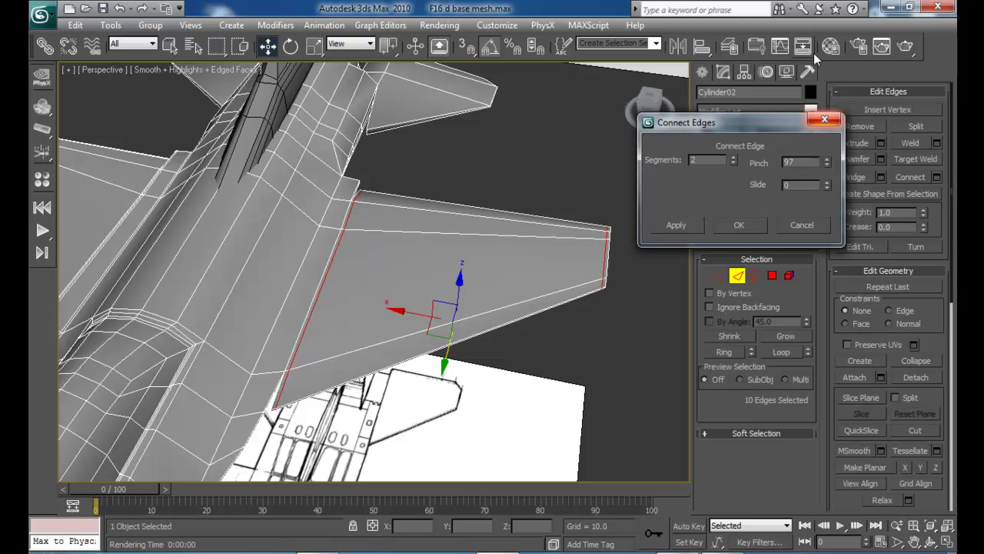
{"action": "left_click", "coordinate": [757, 223]}
{"action": "middle_click_drag", "start_coordinate": [524, 260], "coordinate": [418, 304], "text": "alt"}
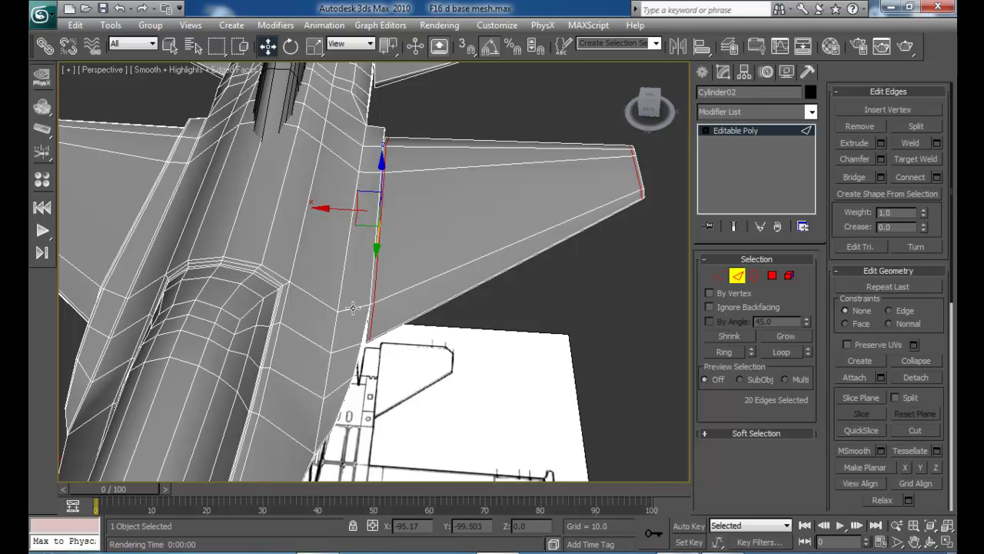
- Ring-select the fuselage edges alongside the left wing root and connect them with 2 segments and pinch 77
{"action": "middle_click_drag", "start_coordinate": [353, 307], "coordinate": [453, 265], "text": "alt"}
{"action": "left_click", "coordinate": [454, 267]}
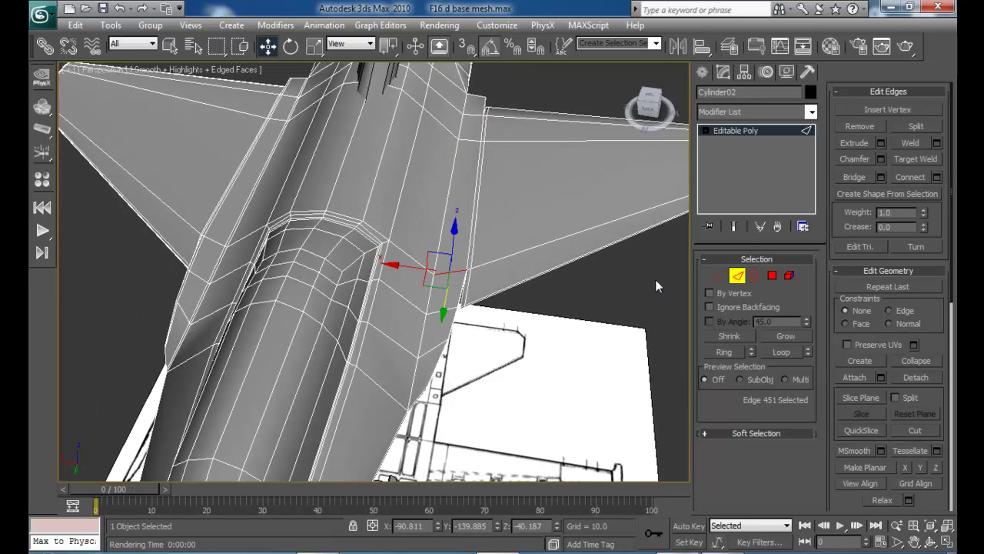
{"action": "left_click", "coordinate": [725, 351]}
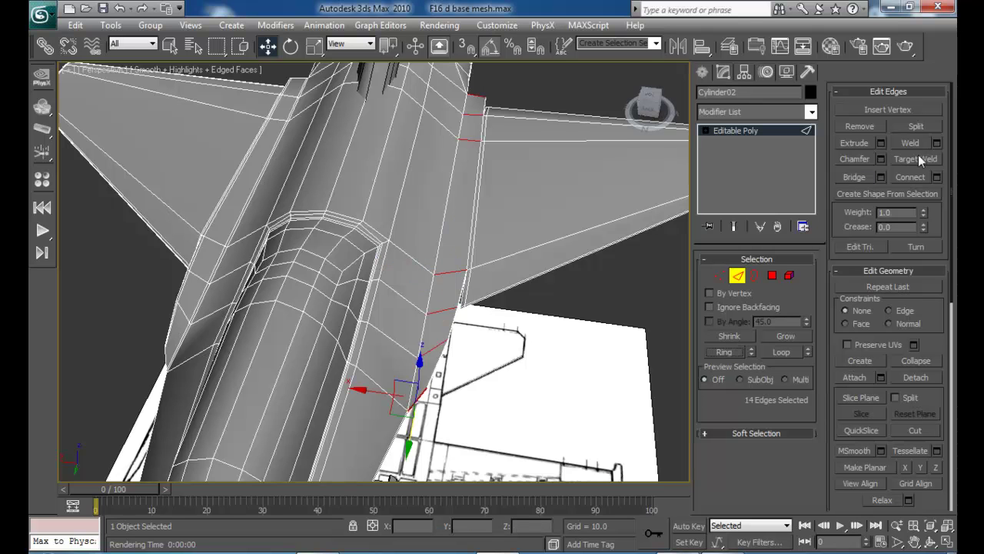
{"action": "left_click", "coordinate": [937, 176]}
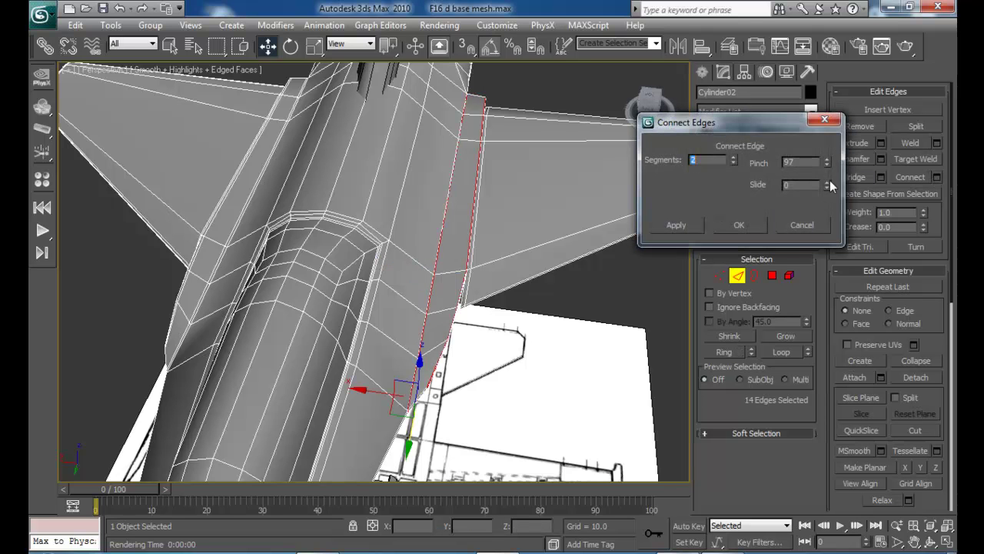
{"action": "left_click_drag", "start_coordinate": [827, 161], "coordinate": [826, 191]}
{"action": "left_click", "coordinate": [742, 225]}
- Ring-select the chordwise edges of the left wing's trailing strip and connect them with 1 segment slid toward the trailing edge
{"action": "mouse_move", "coordinate": [415, 175]}
{"action": "middle_mouse_down", "text": "alt"}
{"action": "mouse_move", "coordinate": [433, 208]}
{"action": "mouse_move", "coordinate": [457, 203]}
{"action": "mouse_move", "coordinate": [498, 234]}
{"action": "middle_mouse_up", "text": "alt"}
{"action": "left_click", "coordinate": [581, 250]}
{"action": "middle_click_drag", "start_coordinate": [588, 153], "coordinate": [451, 267]}
{"action": "left_click", "coordinate": [724, 353]}
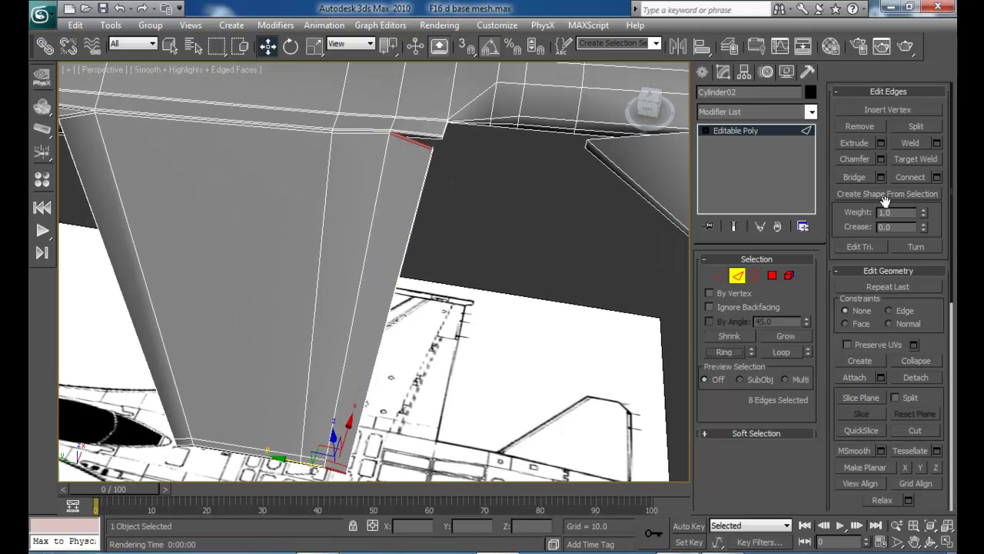
{"action": "left_click", "coordinate": [934, 178]}
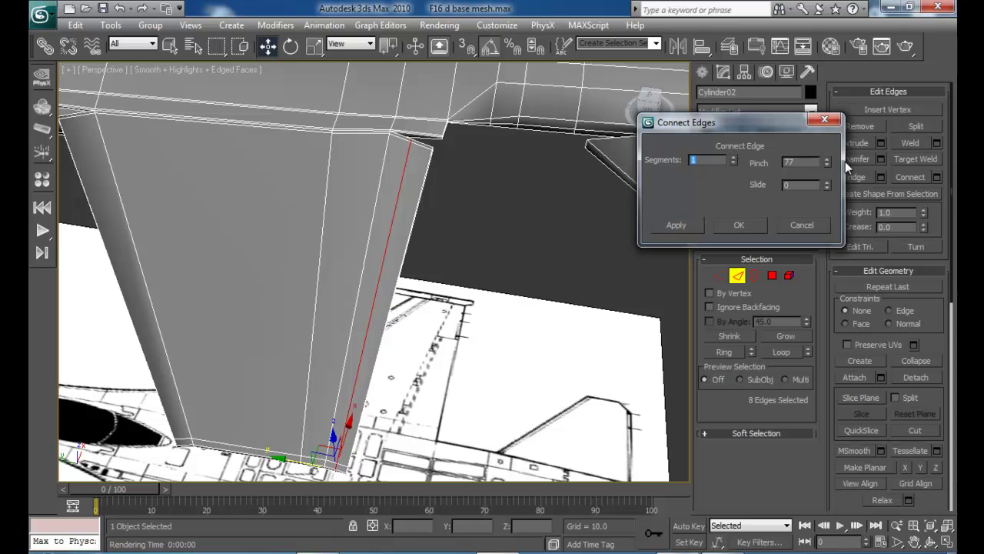
{"action": "left_click_drag", "start_coordinate": [828, 185], "coordinate": [827, 152]}
{"action": "left_click", "coordinate": [742, 225]}
- Connect the edge ring of the left wing's leading strip with 1 segment and slide -71
{"action": "middle_click_drag", "start_coordinate": [342, 278], "coordinate": [449, 240]}
{"action": "left_click", "coordinate": [316, 389]}
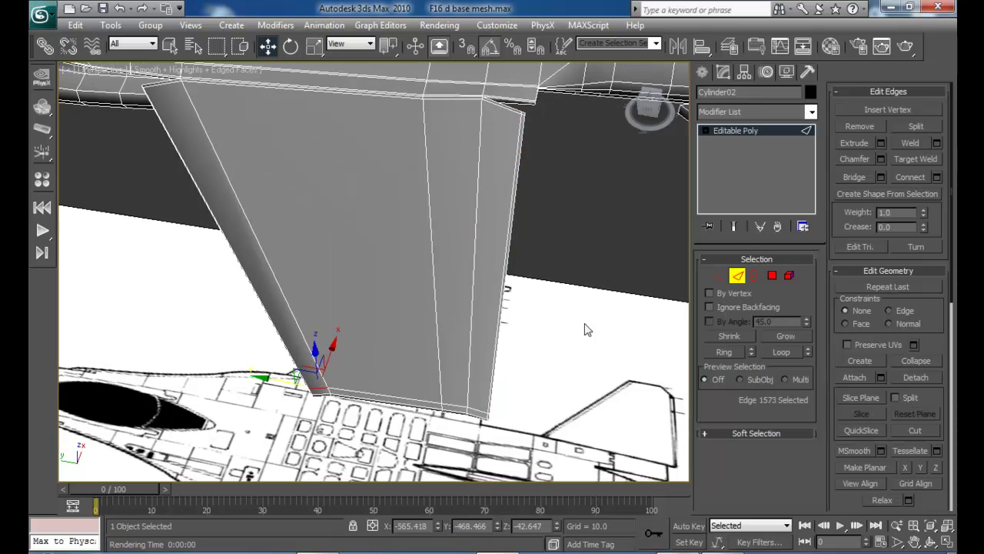
{"action": "left_click", "coordinate": [736, 353]}
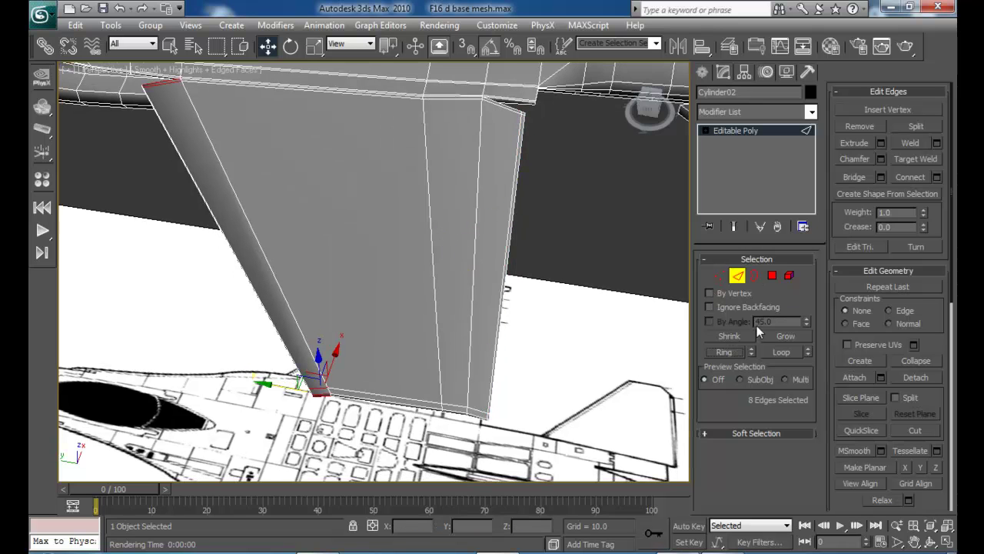
{"action": "left_click", "coordinate": [937, 178]}
{"action": "left_click_drag", "start_coordinate": [826, 190], "coordinate": [867, 383]}
{"action": "left_click", "coordinate": [738, 225]}
{"action": "left_click", "coordinate": [562, 231]}
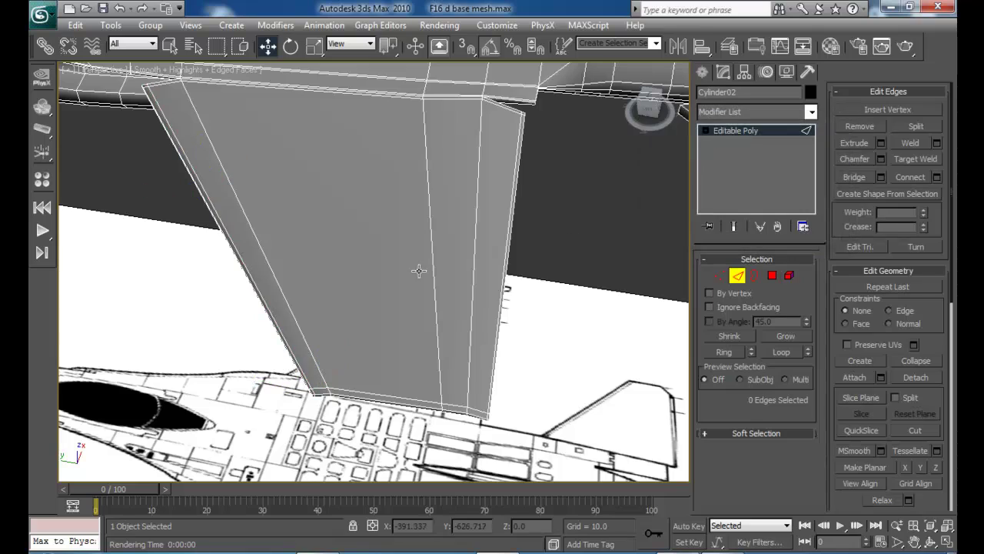
- Ring-select the short thickness edges around the wing's rim and connect them with 2 segments, slide 0, pinched toward the upper and lower surfaces
{"action": "scroll", "coordinate": [411, 237], "scroll_direction": "down", "scroll_amount": 5}
{"action": "middle_click_drag", "start_coordinate": [385, 242], "coordinate": [373, 181], "text": "alt"}
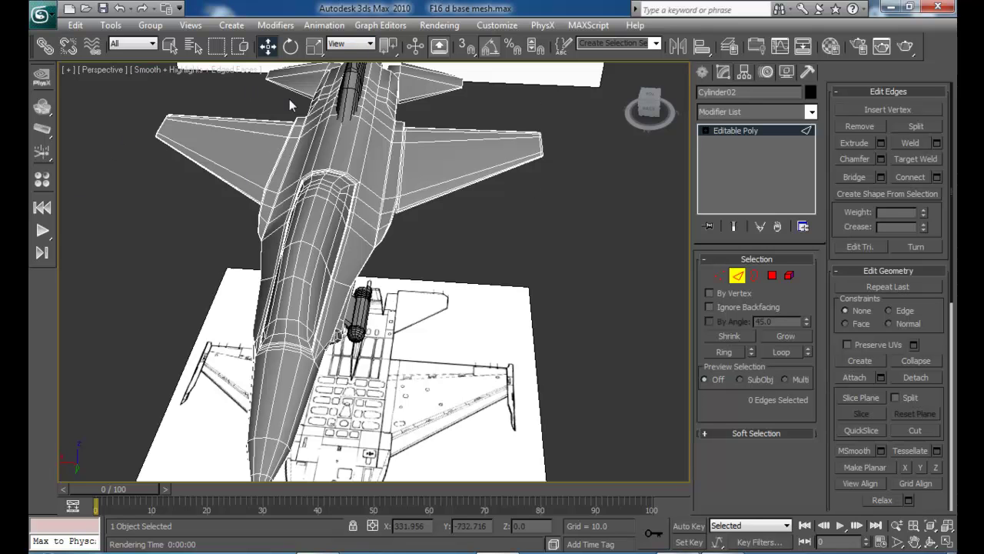
{"action": "middle_click_drag", "start_coordinate": [542, 227], "coordinate": [446, 255], "text": "alt"}
{"action": "scroll", "coordinate": [377, 251], "scroll_direction": "up", "scroll_amount": 4}
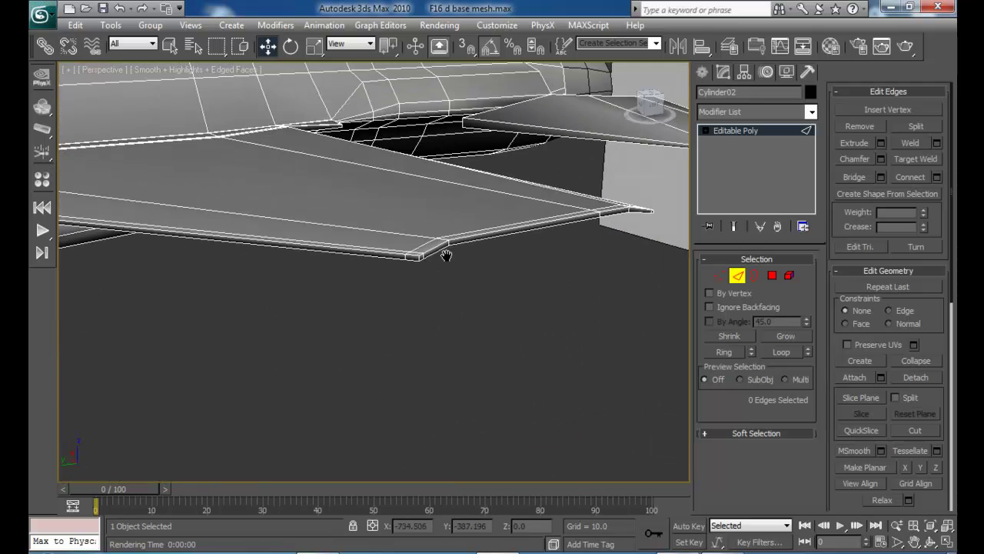
{"action": "left_click", "coordinate": [418, 256]}
{"action": "scroll", "coordinate": [440, 281], "scroll_direction": "up", "scroll_amount": 4}
{"action": "middle_click_drag", "start_coordinate": [441, 280], "coordinate": [367, 353]}
{"action": "scroll", "coordinate": [368, 353], "scroll_direction": "down", "scroll_amount": 3}
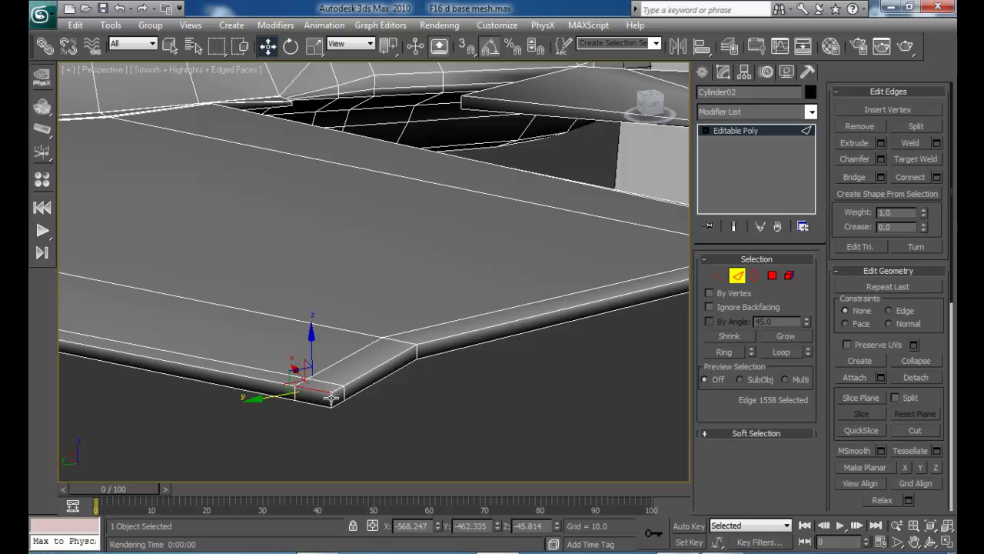
{"action": "left_click", "coordinate": [330, 396]}
{"action": "left_click", "coordinate": [715, 346]}
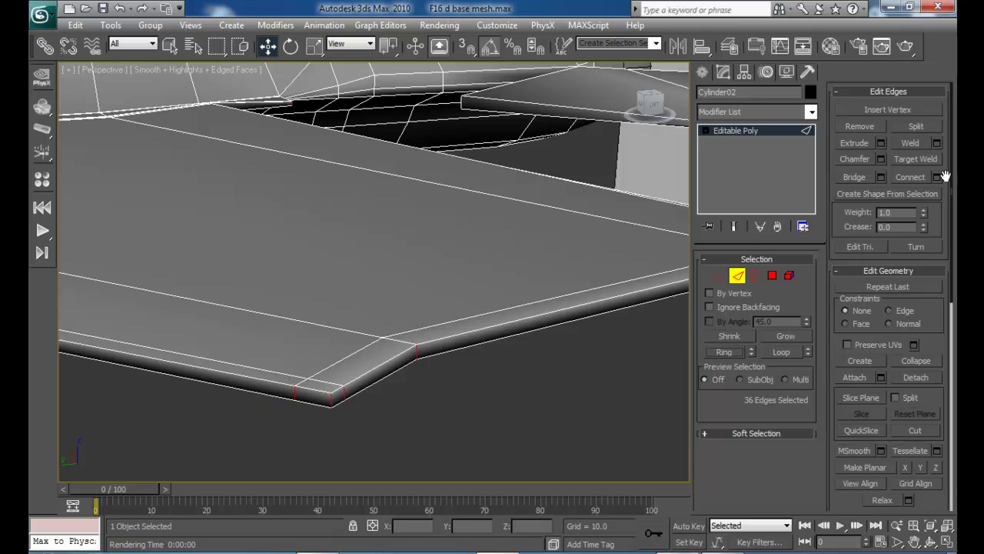
{"action": "left_click", "coordinate": [937, 177]}
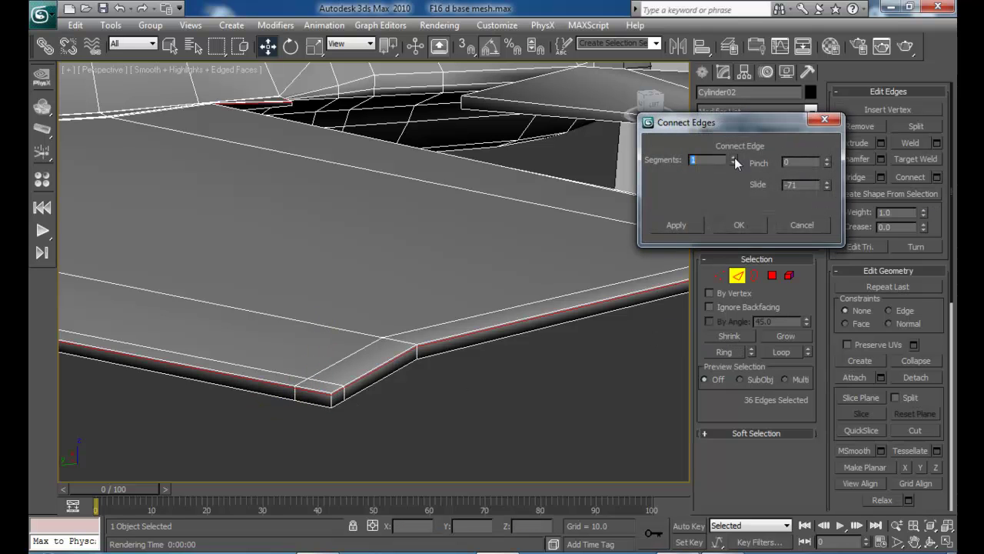
{"action": "type", "text": "2"}
{"action": "right_click", "coordinate": [829, 185]}
{"action": "left_click_drag", "start_coordinate": [827, 163], "coordinate": [829, 148]}
{"action": "left_click", "coordinate": [739, 224]}
- Select the lengthwise edges of the nose probe and connect them with 2 segments and pinch 93
{"action": "scroll", "coordinate": [495, 335], "scroll_direction": "down", "scroll_amount": 6}
{"action": "middle_click_drag", "start_coordinate": [408, 233], "coordinate": [322, 264], "text": "alt"}
{"action": "middle_click_drag", "start_coordinate": [284, 214], "coordinate": [330, 285], "text": "alt"}
{"action": "scroll", "coordinate": [460, 216], "scroll_direction": "up", "scroll_amount": 4}
{"action": "scroll", "coordinate": [449, 256], "scroll_direction": "up", "scroll_amount": 3}
{"action": "middle_click_drag", "start_coordinate": [431, 238], "coordinate": [388, 275]}
{"action": "scroll", "coordinate": [386, 279], "scroll_direction": "up", "scroll_amount": 2}
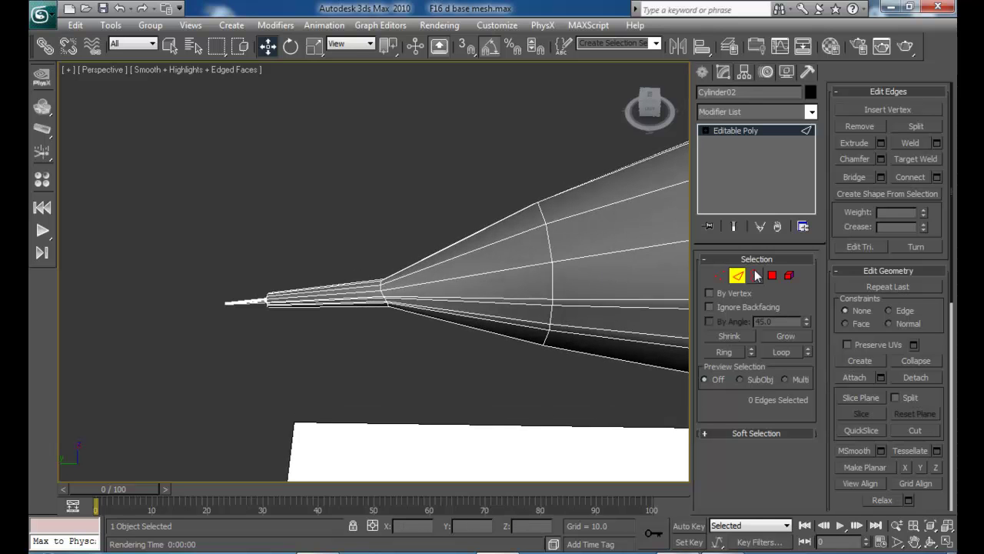
{"action": "left_click_drag", "start_coordinate": [319, 207], "coordinate": [337, 339]}
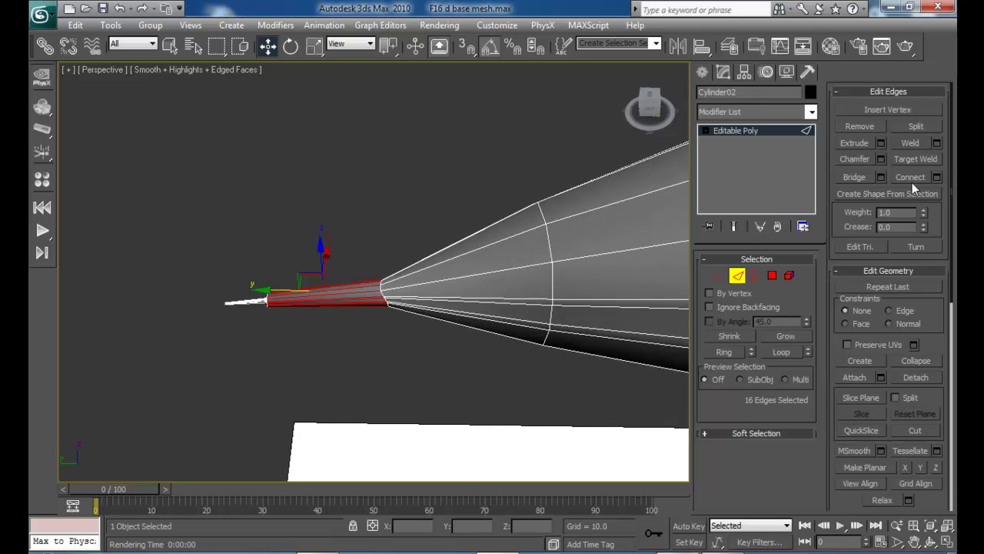
{"action": "left_click", "coordinate": [938, 177]}
{"action": "left_click_drag", "start_coordinate": [826, 163], "coordinate": [830, 96]}
{"action": "left_click", "coordinate": [739, 225]}
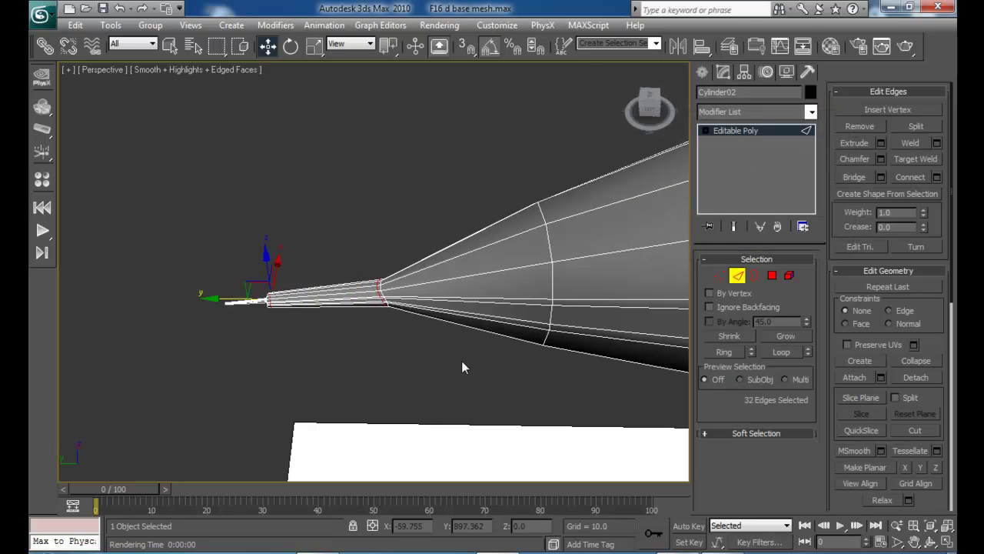
- Select the vertices around the nose probe's base, scale them slightly, and leave vertex editing with the body deselected
{"action": "left_click", "coordinate": [719, 275]}
{"action": "left_click_drag", "start_coordinate": [341, 222], "coordinate": [427, 359]}
{"action": "key", "text": "r"}
{"action": "left_click_drag", "start_coordinate": [395, 286], "coordinate": [390, 304]}
{"action": "left_click", "coordinate": [448, 363]}
{"action": "middle_click_drag", "start_coordinate": [442, 350], "coordinate": [512, 297], "text": "alt"}
{"action": "scroll", "coordinate": [511, 297], "scroll_direction": "down", "scroll_amount": 3}
{"action": "scroll", "coordinate": [511, 297], "scroll_direction": "down", "scroll_amount": 4}
{"action": "middle_click_drag", "start_coordinate": [543, 267], "coordinate": [500, 265], "text": "alt"}
{"action": "middle_click_drag", "start_coordinate": [500, 265], "coordinate": [473, 312]}
{"action": "left_click", "coordinate": [717, 276]}
{"action": "left_click", "coordinate": [640, 363]}
- Reselect the aircraft body and return to edge editing at the right horizontal tailplane
{"action": "middle_click_drag", "start_coordinate": [246, 303], "coordinate": [376, 251], "text": "alt"}
{"action": "scroll", "coordinate": [376, 245], "scroll_direction": "up", "scroll_amount": 10}
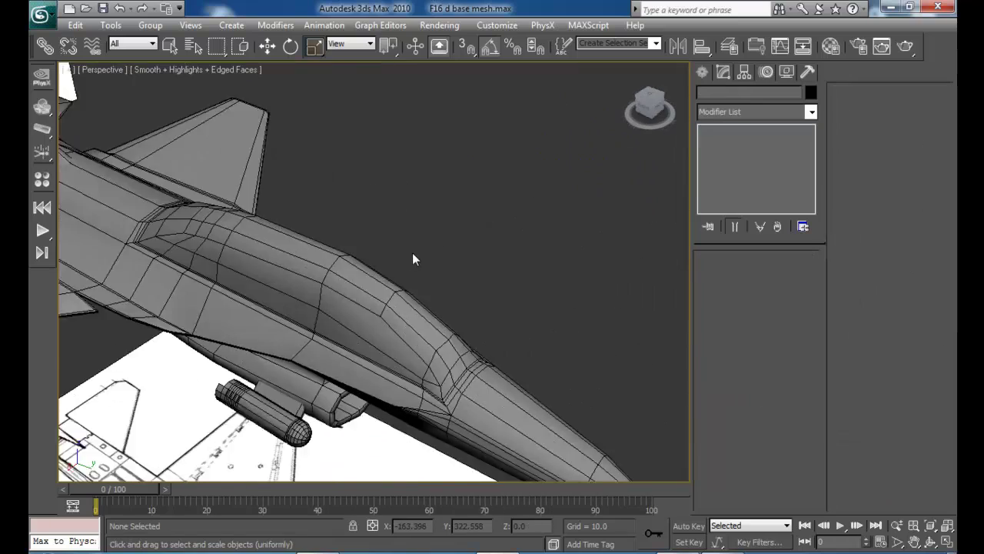
{"action": "scroll", "coordinate": [562, 243], "scroll_direction": "down", "scroll_amount": 5}
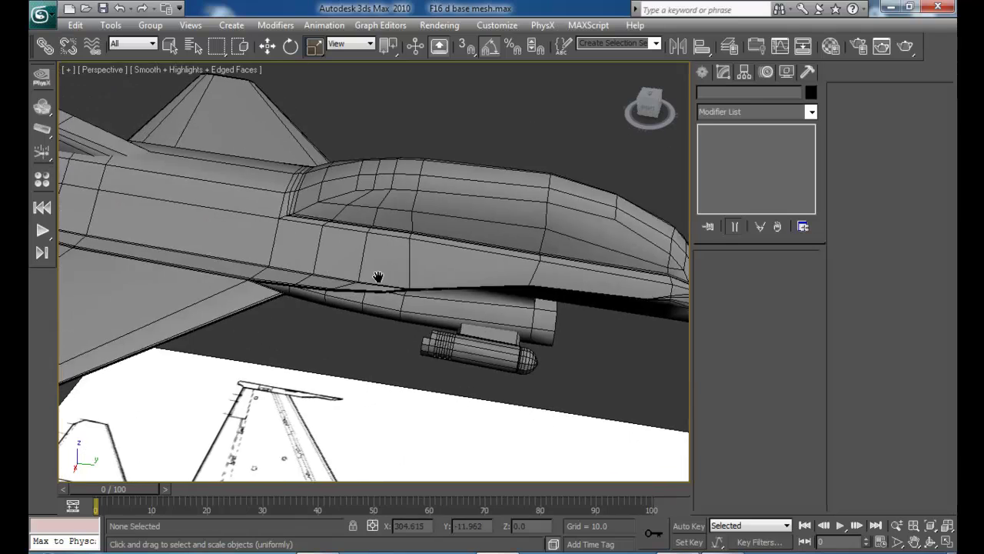
{"action": "scroll", "coordinate": [390, 243], "scroll_direction": "up", "scroll_amount": 4}
{"action": "middle_click_drag", "start_coordinate": [246, 246], "coordinate": [309, 342], "text": "alt"}
{"action": "left_click", "coordinate": [323, 353]}
{"action": "middle_click_drag", "start_coordinate": [347, 369], "coordinate": [439, 274], "text": "alt"}
{"action": "scroll", "coordinate": [411, 377], "scroll_direction": "up", "scroll_amount": 3}
{"action": "left_click", "coordinate": [737, 276]}
{"action": "middle_click_drag", "start_coordinate": [557, 297], "coordinate": [559, 289], "text": "alt"}
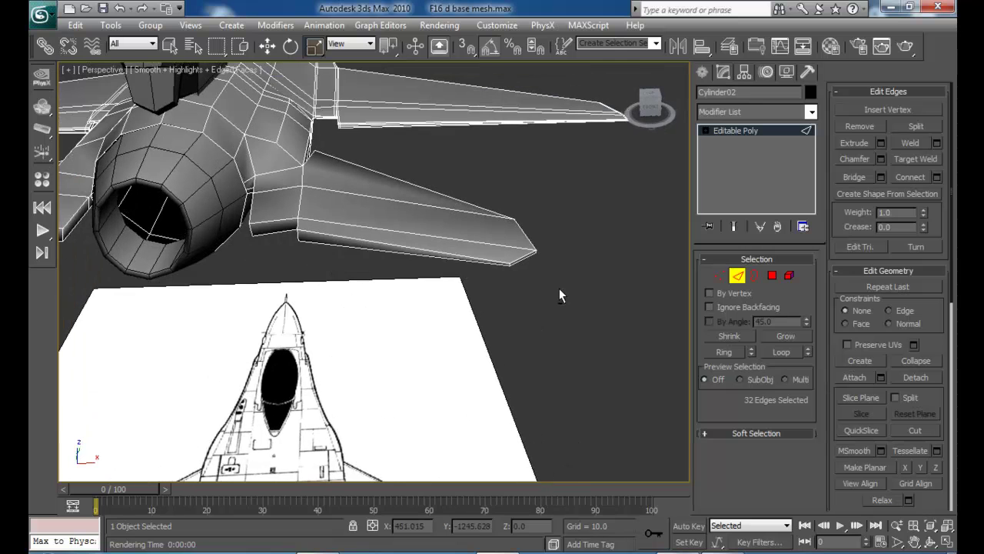
- Ring-select the right tailplane's spanwise edges and connect them with 2 segments, pinch 96 and slide 0
{"action": "left_click", "coordinate": [481, 259]}
{"action": "left_click", "coordinate": [728, 352]}
{"action": "middle_click_drag", "start_coordinate": [514, 235], "coordinate": [350, 239], "text": "alt"}
{"action": "middle_click_drag", "start_coordinate": [349, 239], "coordinate": [433, 283]}
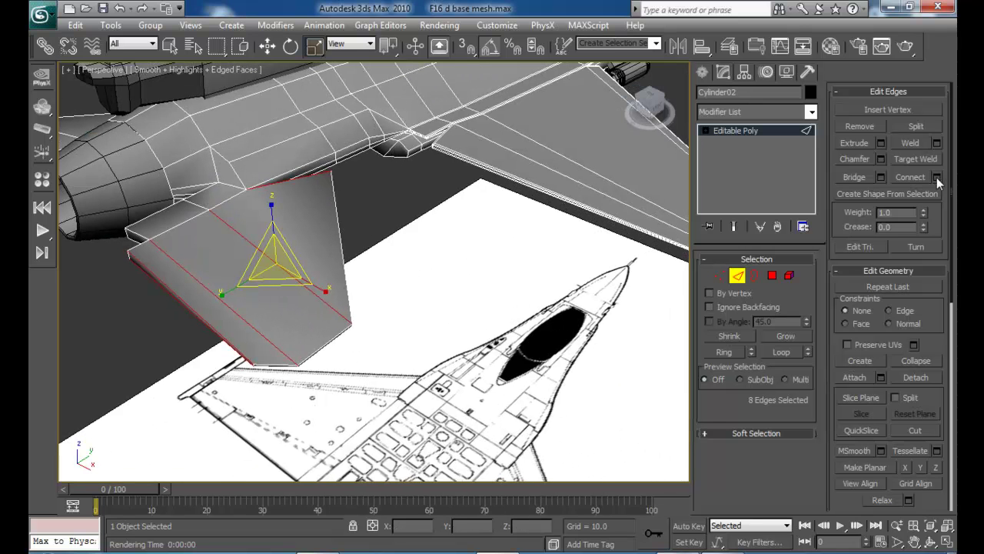
{"action": "left_click", "coordinate": [936, 176]}
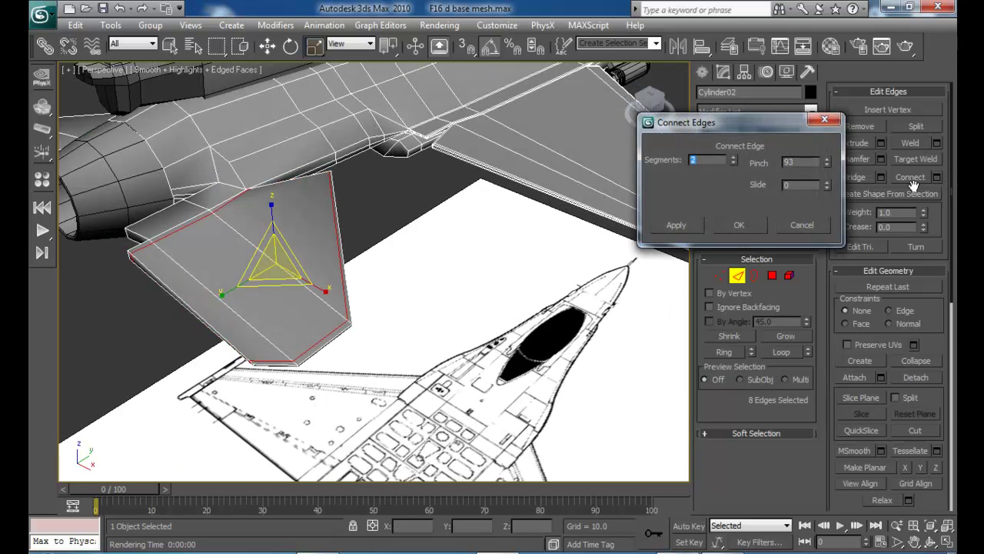
{"action": "left_click_drag", "start_coordinate": [827, 165], "coordinate": [828, 156]}
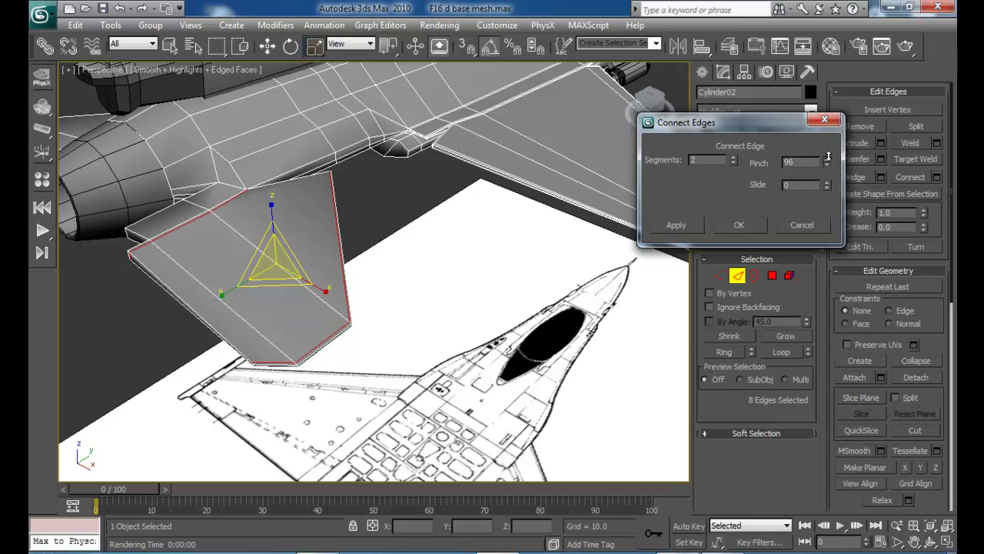
{"action": "left_click", "coordinate": [758, 225]}
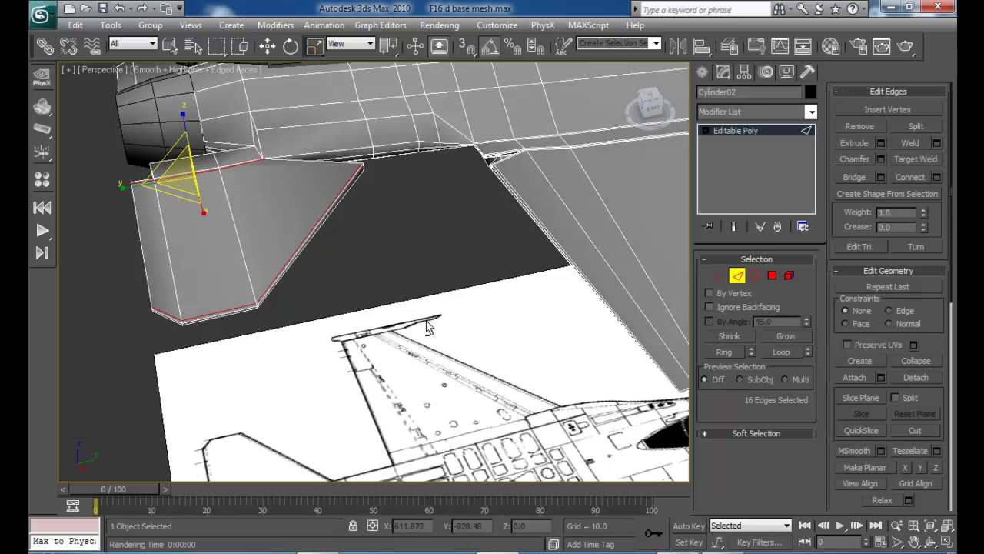
- Ring-select the right tailplane's trailing strip edges and connect them with 1 segment, pinch 0 and slide -77
{"action": "left_click", "coordinate": [175, 312]}
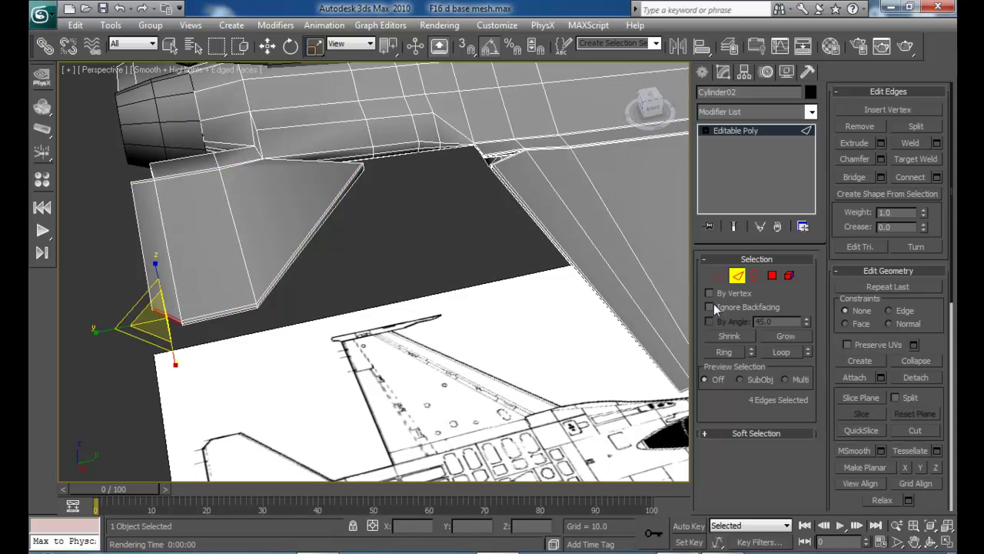
{"action": "left_click", "coordinate": [735, 351]}
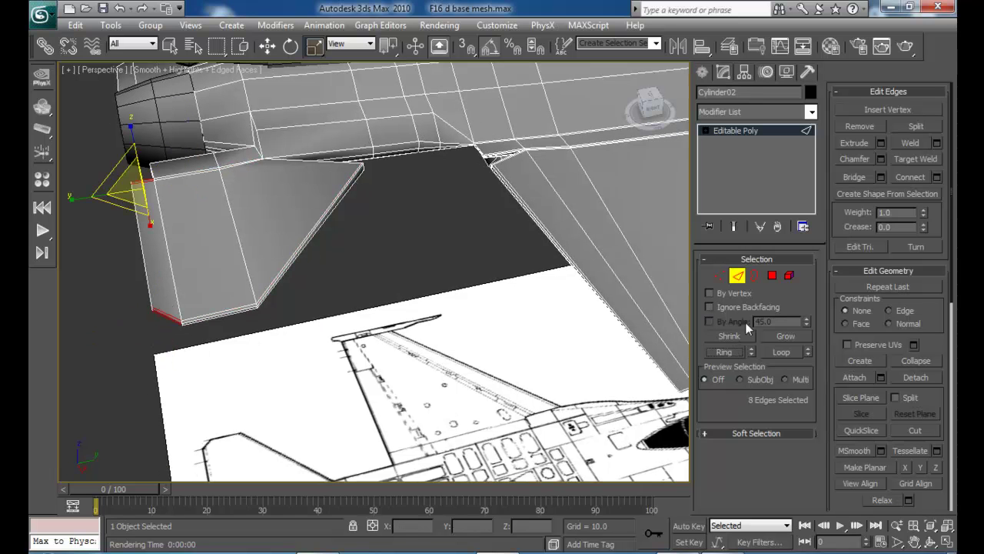
{"action": "left_click", "coordinate": [936, 176]}
{"action": "right_click", "coordinate": [733, 158]}
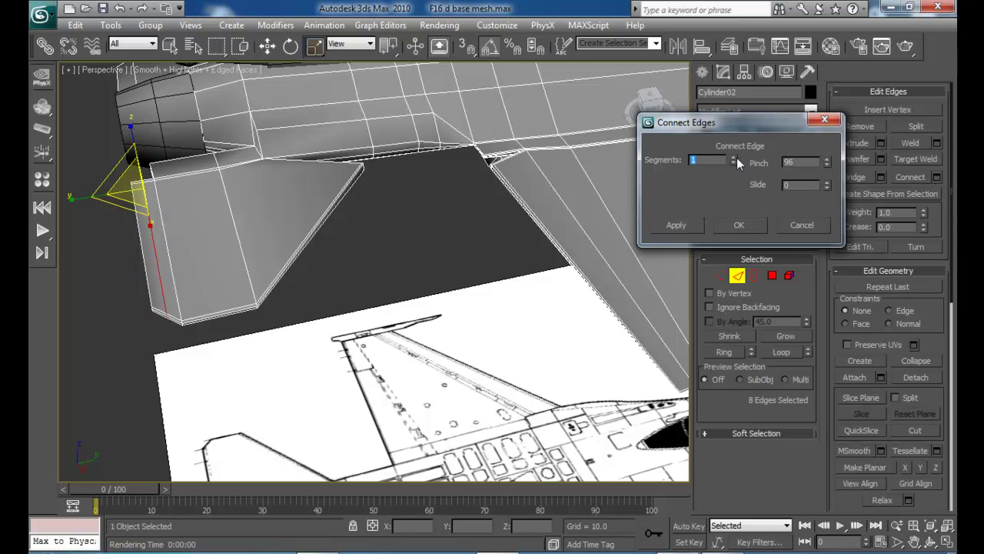
{"action": "right_click", "coordinate": [826, 162]}
{"action": "left_click", "coordinate": [826, 187]}
{"action": "left_click_drag", "start_coordinate": [828, 193], "coordinate": [840, 282]}
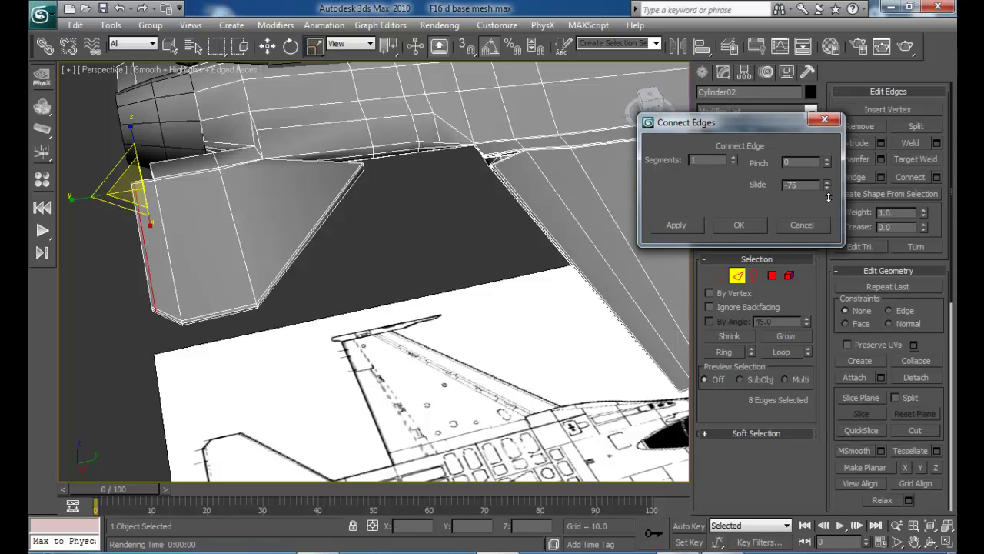
{"action": "left_click", "coordinate": [751, 226]}
{"action": "middle_click_drag", "start_coordinate": [427, 221], "coordinate": [381, 200], "text": "alt"}
{"action": "middle_click_drag", "start_coordinate": [446, 176], "coordinate": [452, 222], "text": "alt"}
{"action": "left_click", "coordinate": [461, 214]}
{"action": "left_click", "coordinate": [723, 350]}
{"action": "middle_click_drag", "start_coordinate": [497, 149], "coordinate": [485, 196], "text": "alt"}
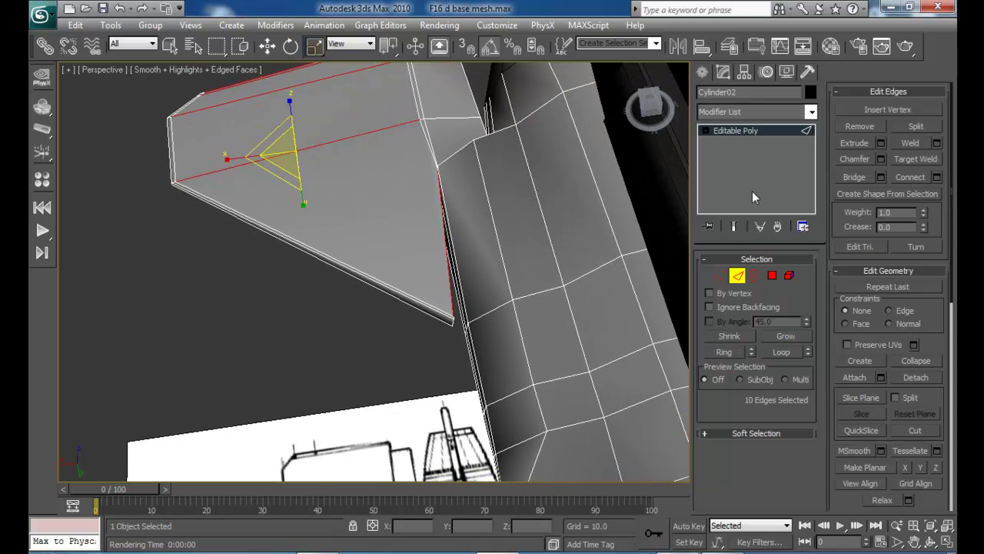
{"action": "left_click", "coordinate": [937, 176]}
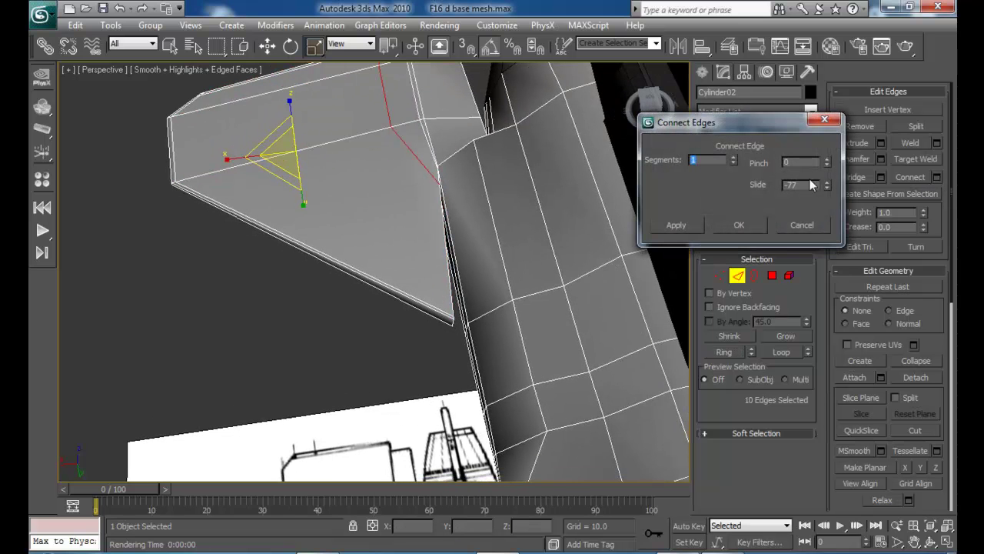
{"action": "left_click_drag", "start_coordinate": [827, 186], "coordinate": [802, 34]}
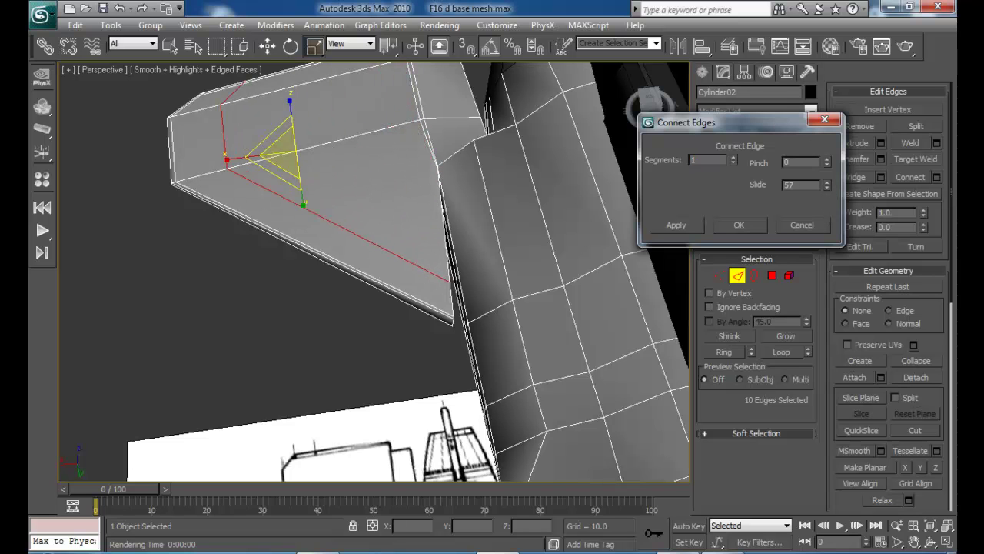
{"action": "left_click", "coordinate": [804, 223]}
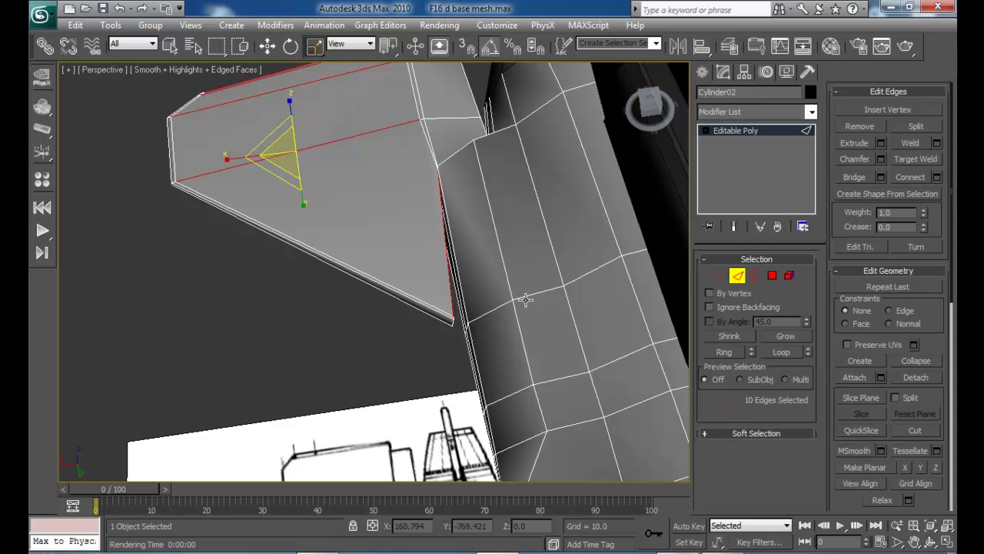
- Ring-select from the right tailplane's leading edge and connect the edges near the root with 1 segment, pinch 0 and slide 97
{"action": "left_click", "coordinate": [440, 308]}
{"action": "left_click", "coordinate": [728, 354]}
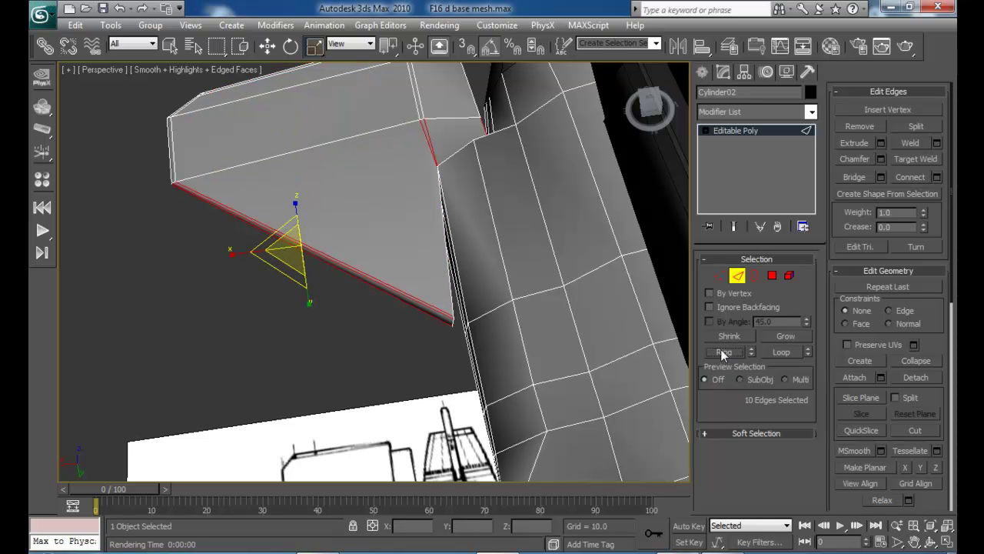
{"action": "middle_click_drag", "start_coordinate": [638, 265], "coordinate": [618, 296]}
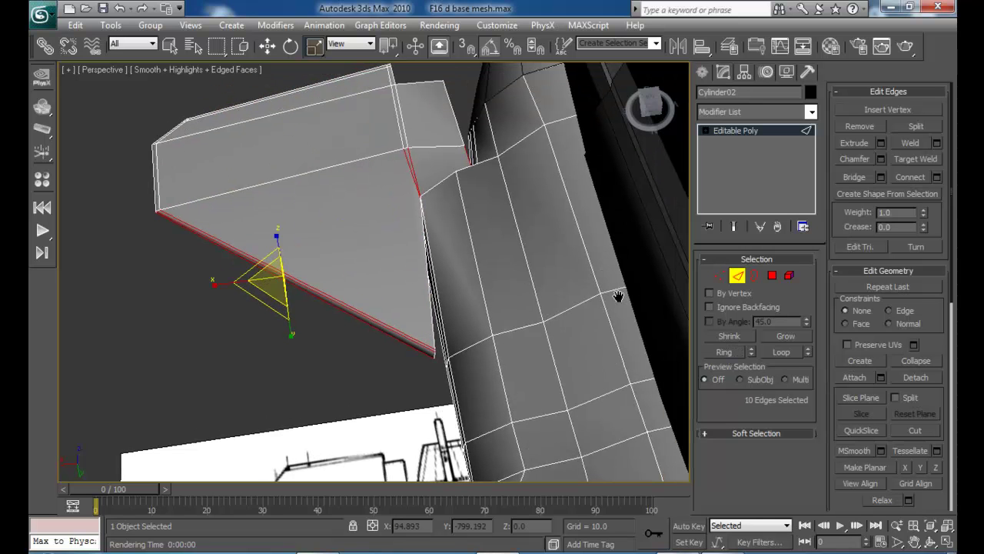
{"action": "left_click", "coordinate": [938, 178]}
{"action": "left_click_drag", "start_coordinate": [827, 191], "coordinate": [781, 126]}
{"action": "middle_click_drag", "start_coordinate": [520, 226], "coordinate": [480, 250], "text": "alt"}
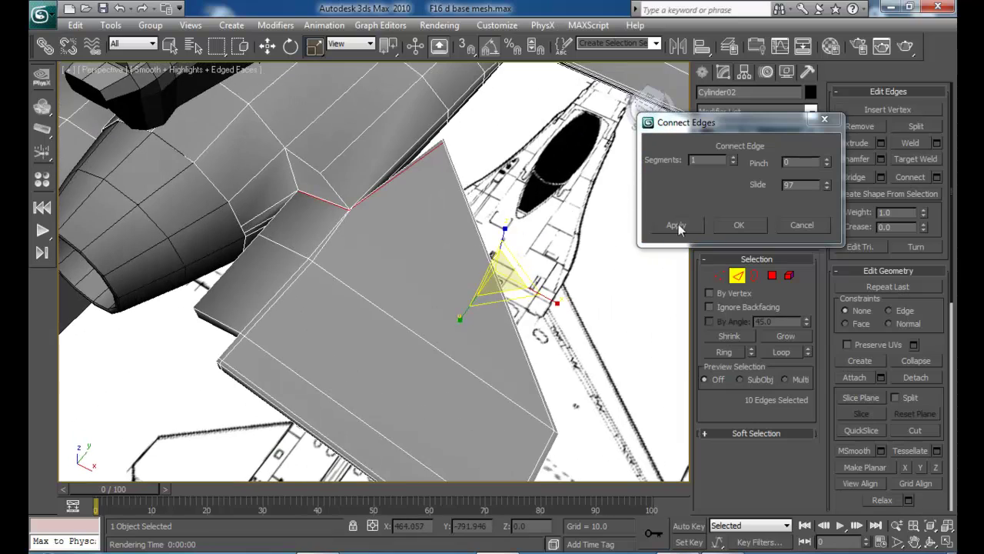
{"action": "left_click", "coordinate": [739, 225]}
{"action": "middle_click_drag", "start_coordinate": [415, 258], "coordinate": [287, 314], "text": "alt"}
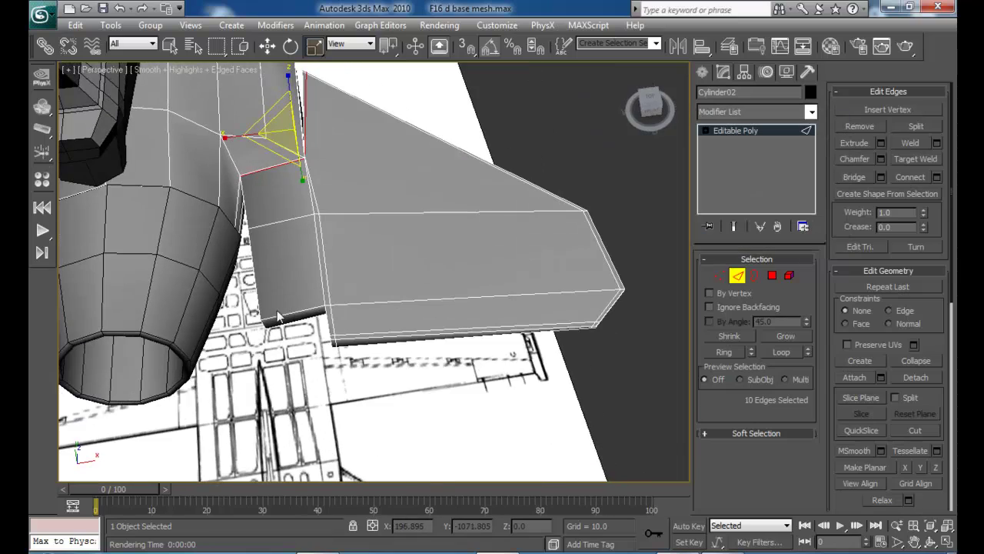
- Ring-select the edges across the shelf between the fuselage and right tailplane and connect them with 1 segment, pinch 0 and slide 92
{"action": "left_click", "coordinate": [282, 313]}
{"action": "left_click", "coordinate": [715, 352]}
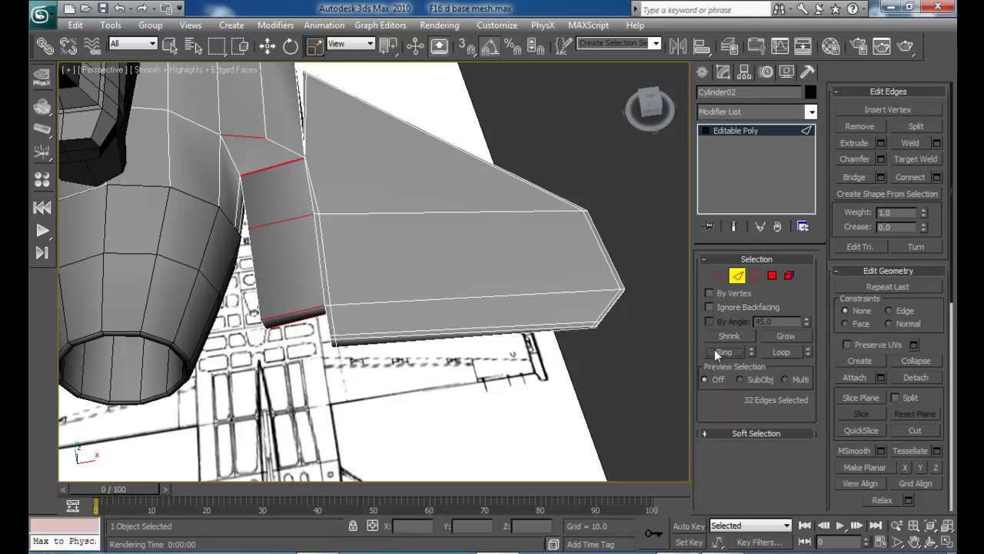
{"action": "left_click", "coordinate": [935, 176]}
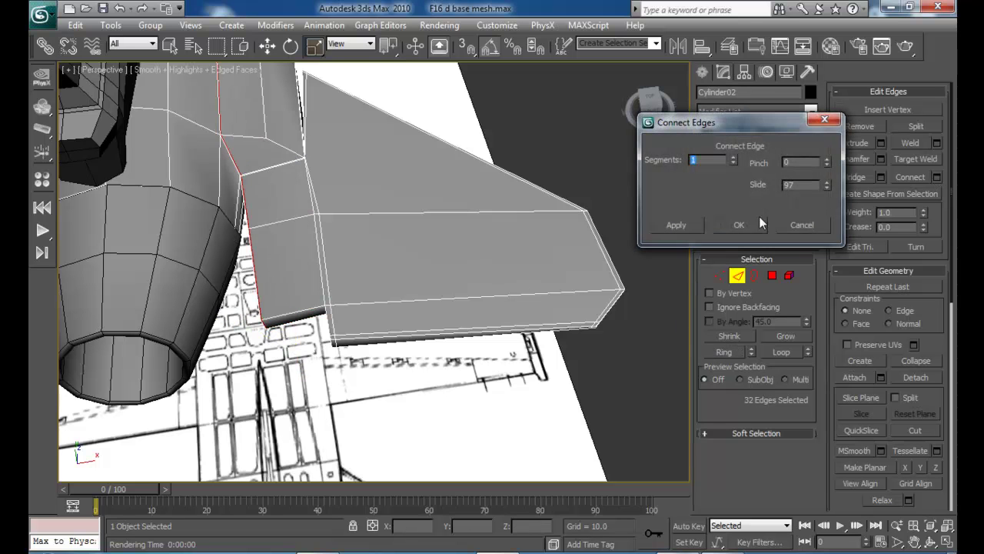
{"action": "left_click_drag", "start_coordinate": [826, 188], "coordinate": [829, 192]}
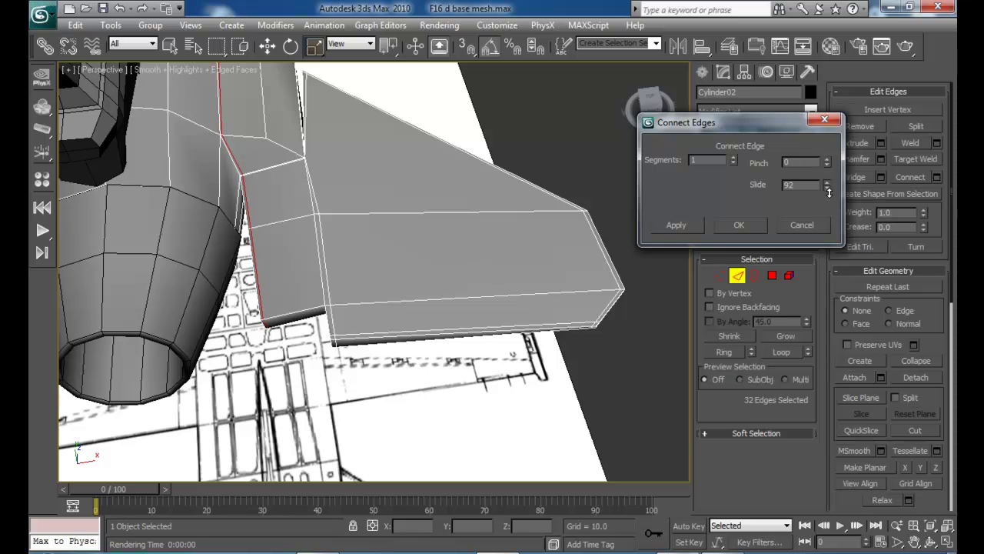
{"action": "left_click", "coordinate": [320, 266]}
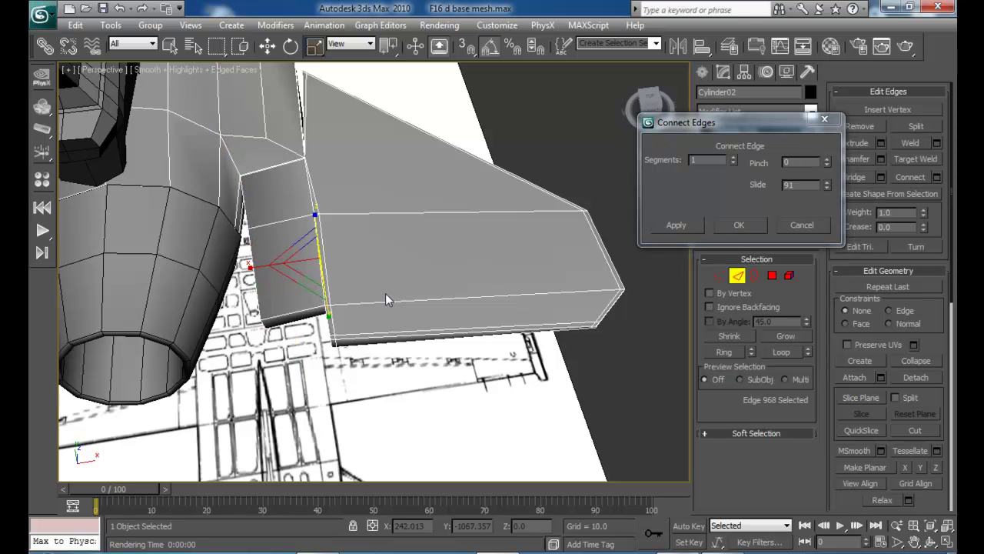
{"action": "left_click", "coordinate": [798, 228]}
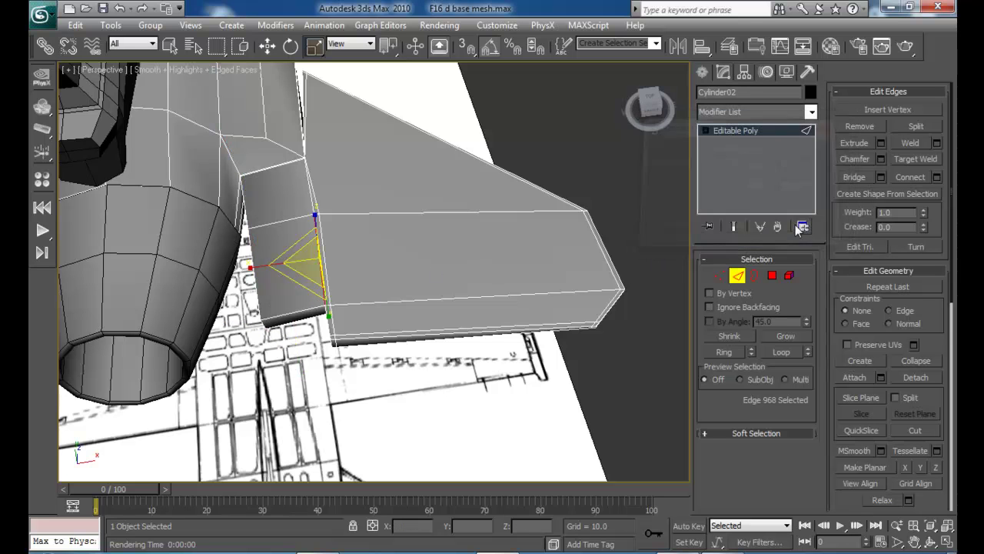
{"action": "left_click", "coordinate": [937, 178]}
{"action": "left_click_drag", "start_coordinate": [827, 187], "coordinate": [823, 200]}
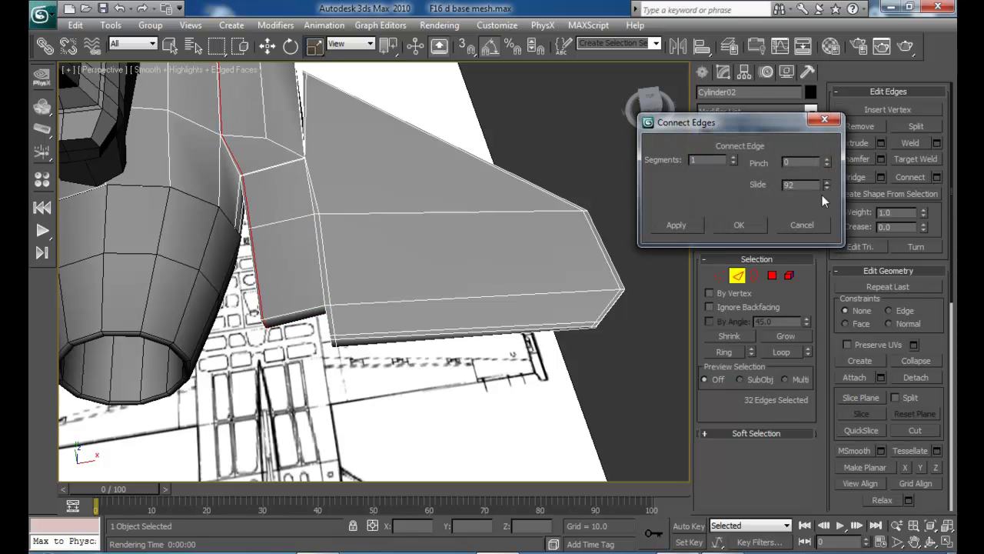
{"action": "left_click", "coordinate": [739, 227]}
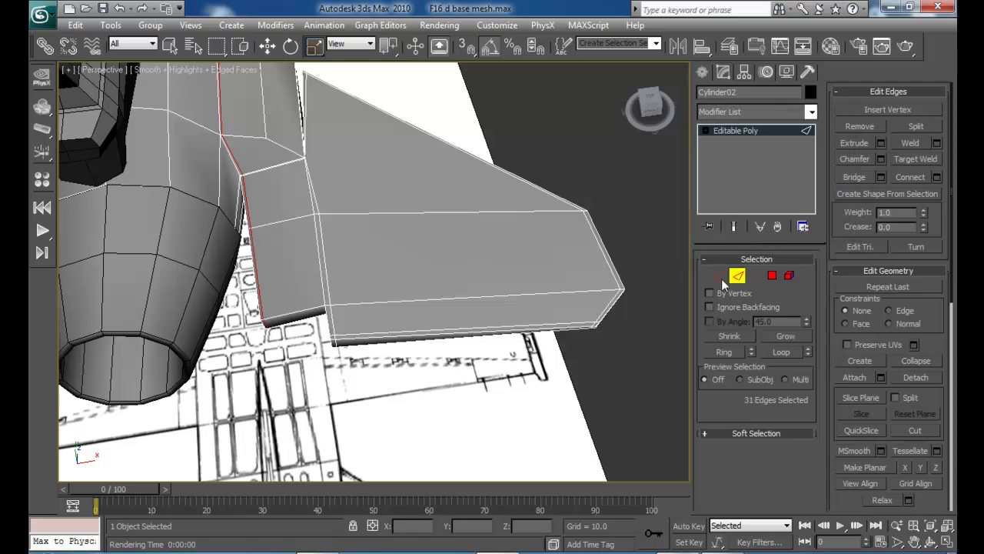
- Ring-select from the edge where the right tailplane meets its shelf, connect with 1 segment, pinch 0 and slide 92, and clear the edge selection
{"action": "left_click", "coordinate": [319, 298]}
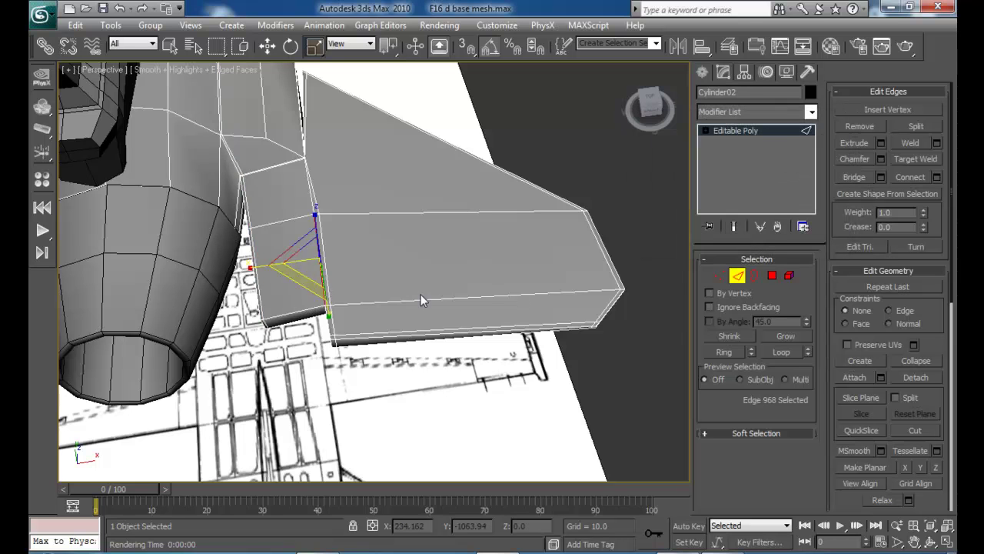
{"action": "left_click", "coordinate": [723, 351]}
{"action": "left_click", "coordinate": [936, 177]}
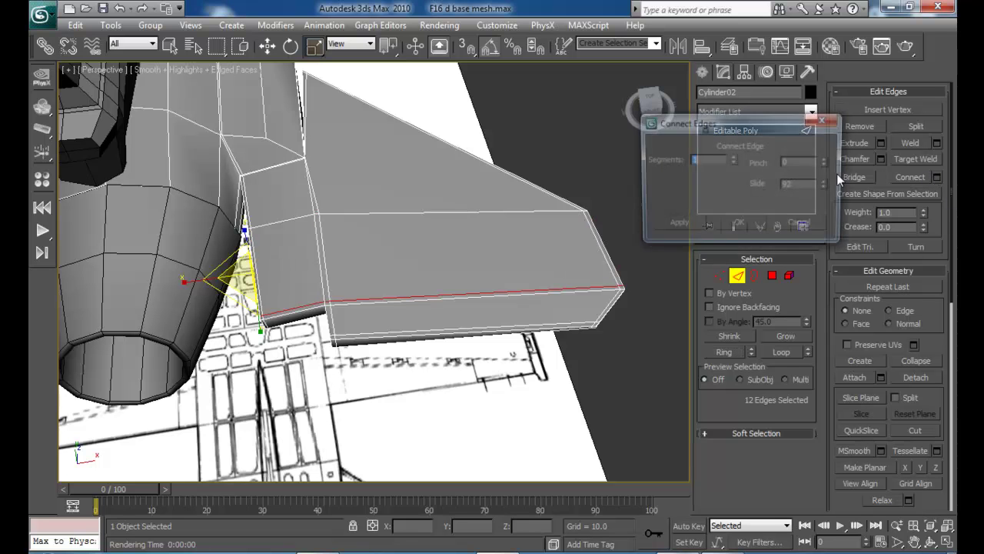
{"action": "middle_click_drag", "start_coordinate": [446, 248], "coordinate": [395, 319], "text": "alt"}
{"action": "left_click", "coordinate": [731, 225]}
{"action": "left_click", "coordinate": [241, 271]}
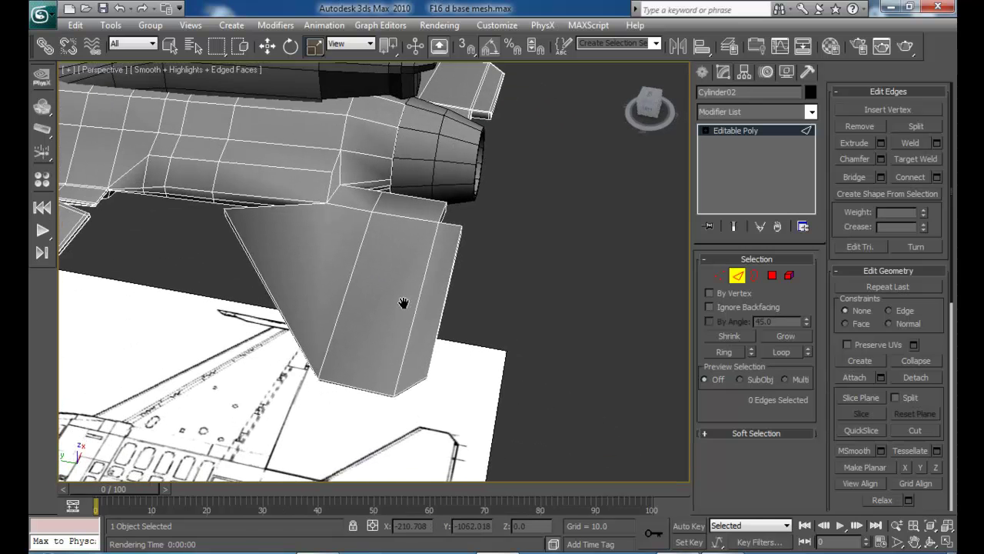
- Ring-select the left tailplane's spanwise edges and connect them with 2 segments, pinch 96 and slide 0
{"action": "left_click", "coordinate": [413, 324]}
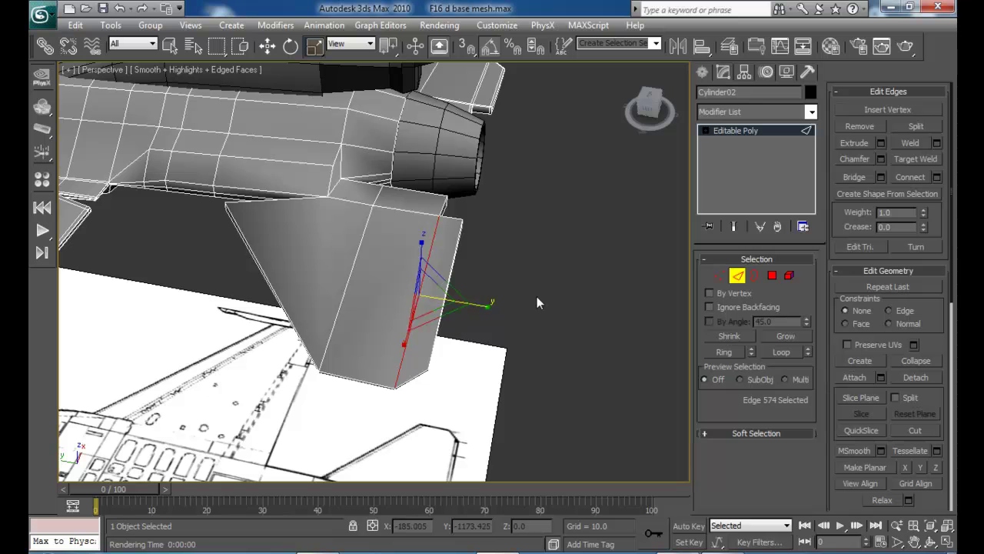
{"action": "left_click", "coordinate": [723, 351]}
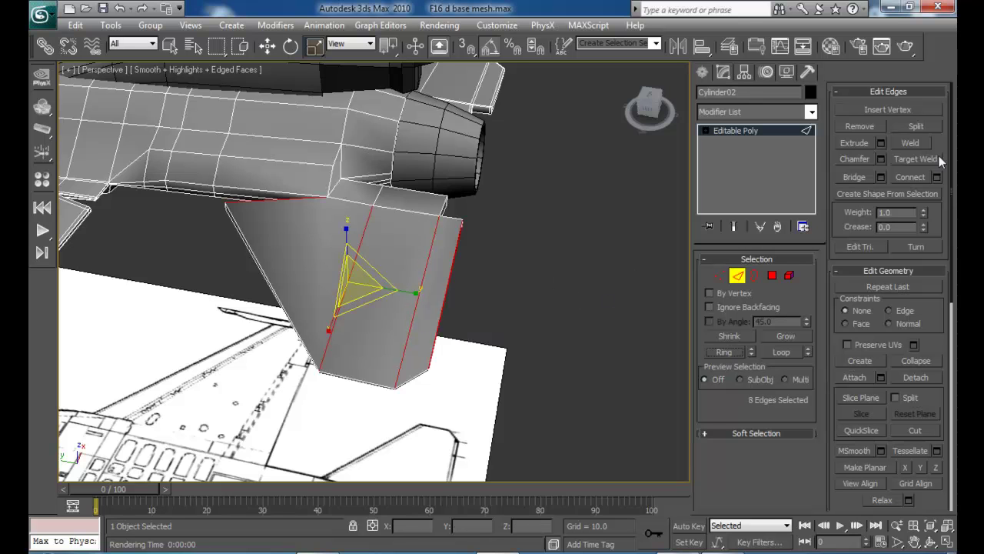
{"action": "left_click", "coordinate": [937, 177]}
{"action": "left_click_drag", "start_coordinate": [826, 187], "coordinate": [802, 467]}
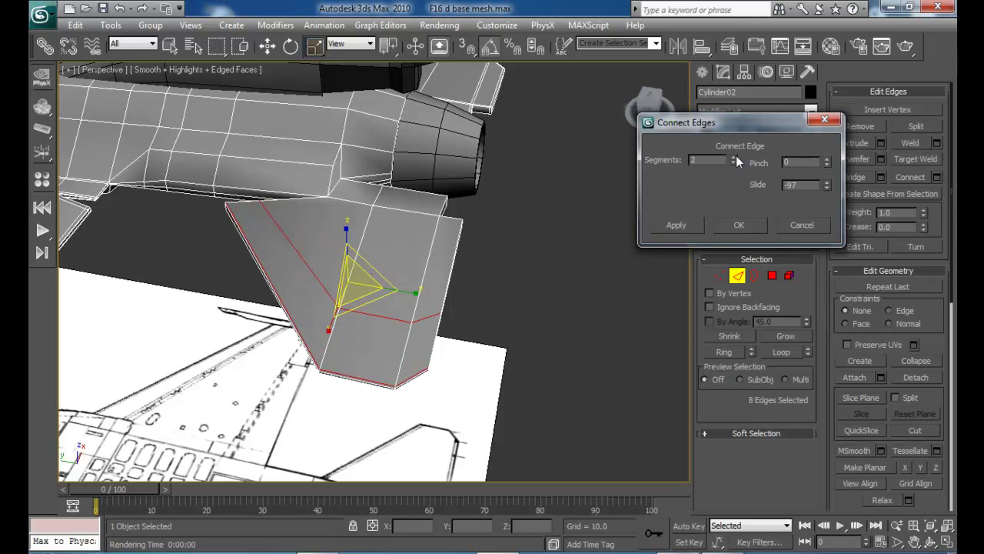
{"action": "right_click", "coordinate": [826, 186]}
{"action": "left_click_drag", "start_coordinate": [828, 160], "coordinate": [820, 23]}
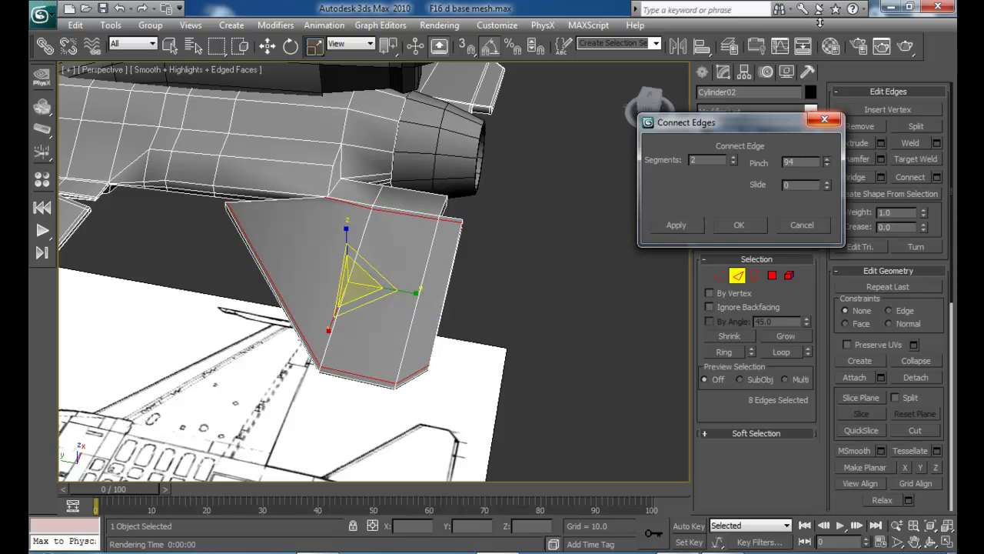
{"action": "left_click", "coordinate": [738, 224]}
- Ring-select from the left tailplane's leading edge and connect the edges near the root with 1 segment and pinch 96
{"action": "middle_click_drag", "start_coordinate": [515, 269], "coordinate": [591, 259], "text": "alt"}
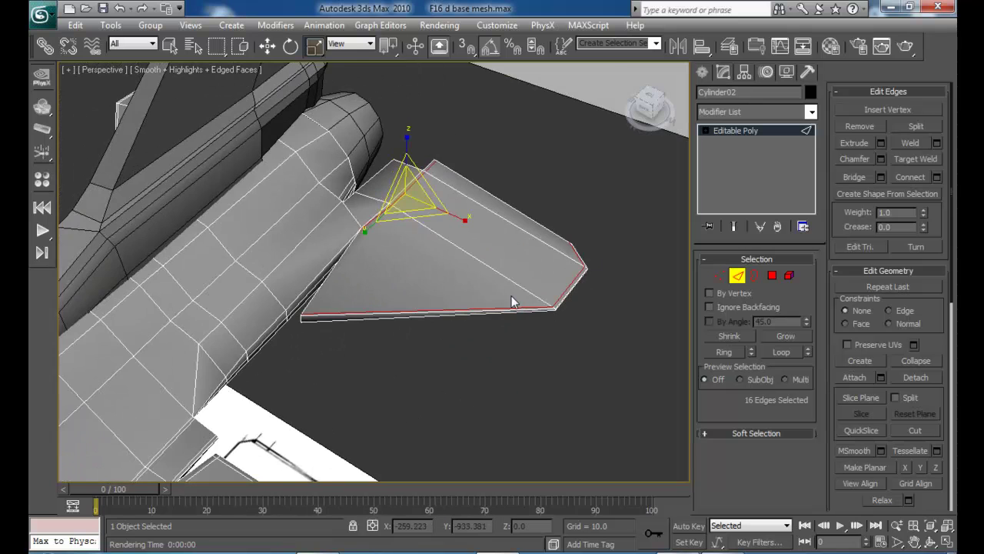
{"action": "scroll", "coordinate": [481, 295], "scroll_direction": "up", "scroll_amount": 3}
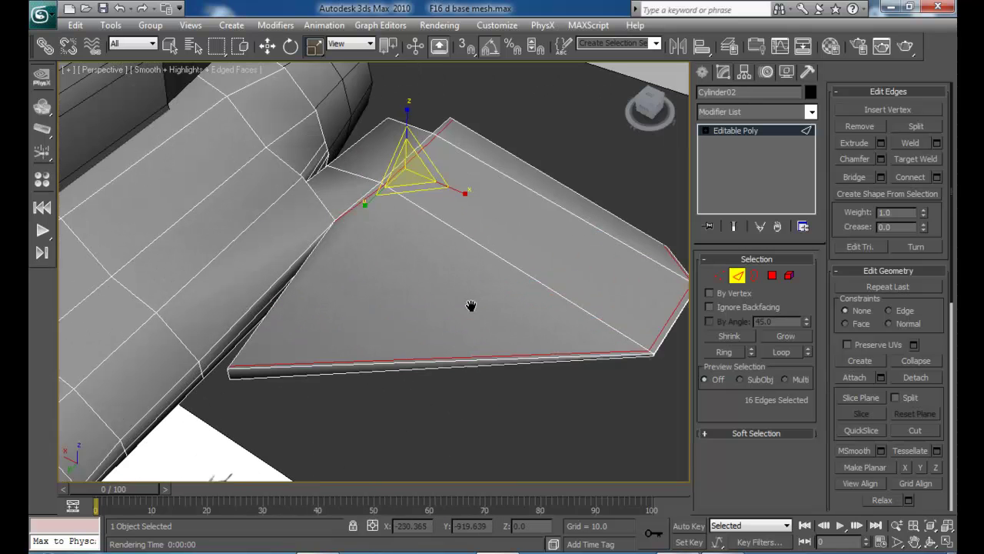
{"action": "left_click", "coordinate": [287, 361]}
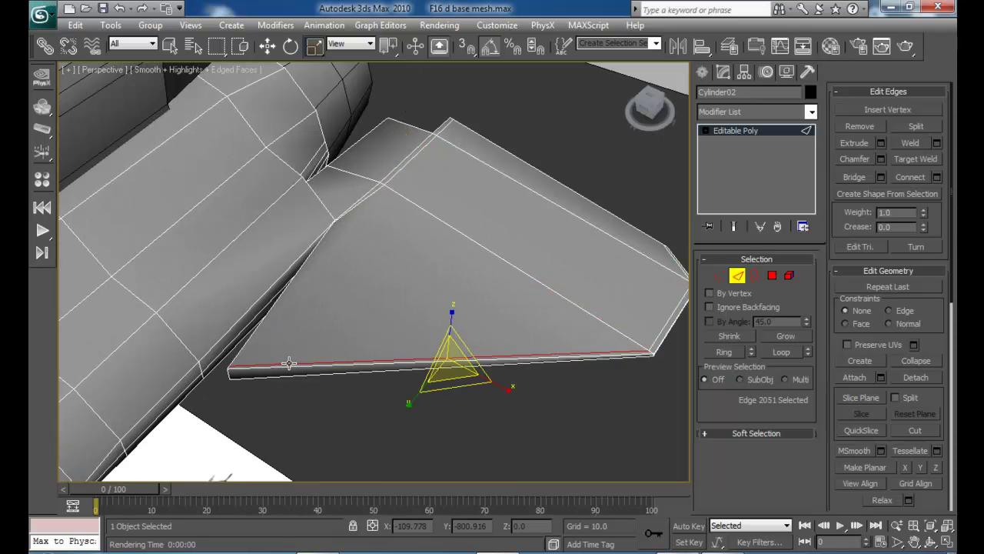
{"action": "left_click", "coordinate": [724, 352]}
{"action": "left_click", "coordinate": [938, 178]}
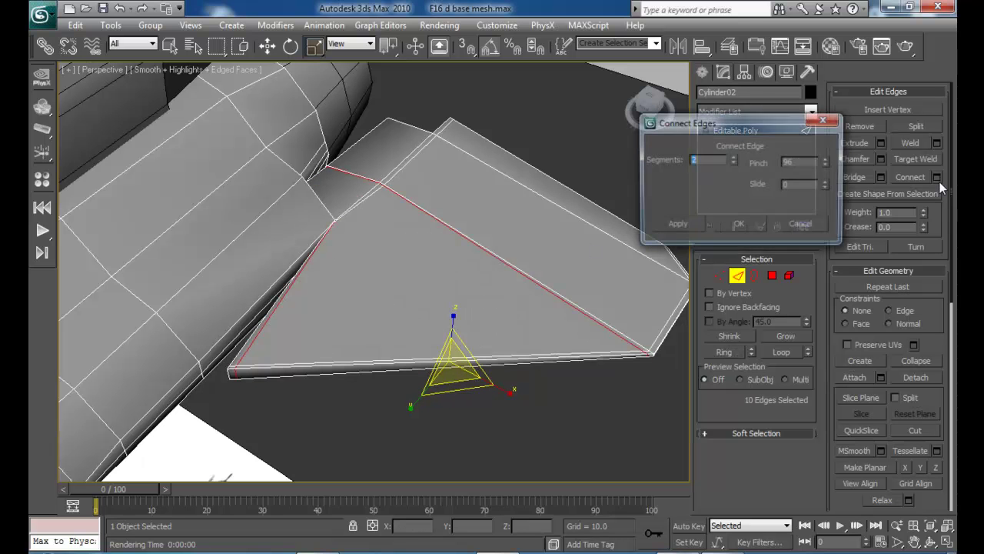
{"action": "left_click", "coordinate": [734, 158]}
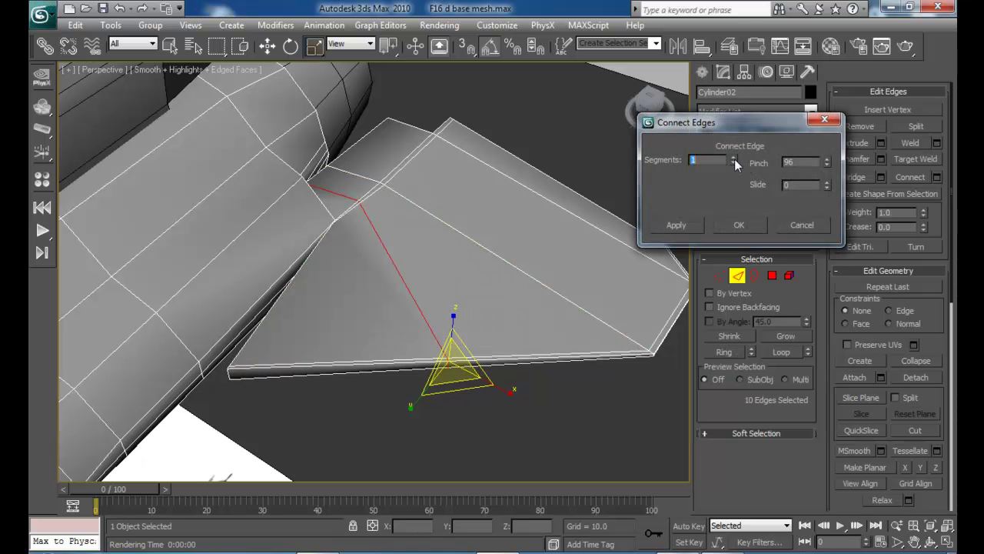
{"action": "left_click_drag", "start_coordinate": [827, 186], "coordinate": [845, 332]}
{"action": "left_click", "coordinate": [740, 226]}
- Ring-select the left tailplane's trailing strip edges and connect them with 1 segment, pinch 96 and slide 81
{"action": "middle_click_drag", "start_coordinate": [584, 254], "coordinate": [453, 231], "text": "alt"}
{"action": "left_click", "coordinate": [449, 388]}
{"action": "left_click", "coordinate": [717, 353]}
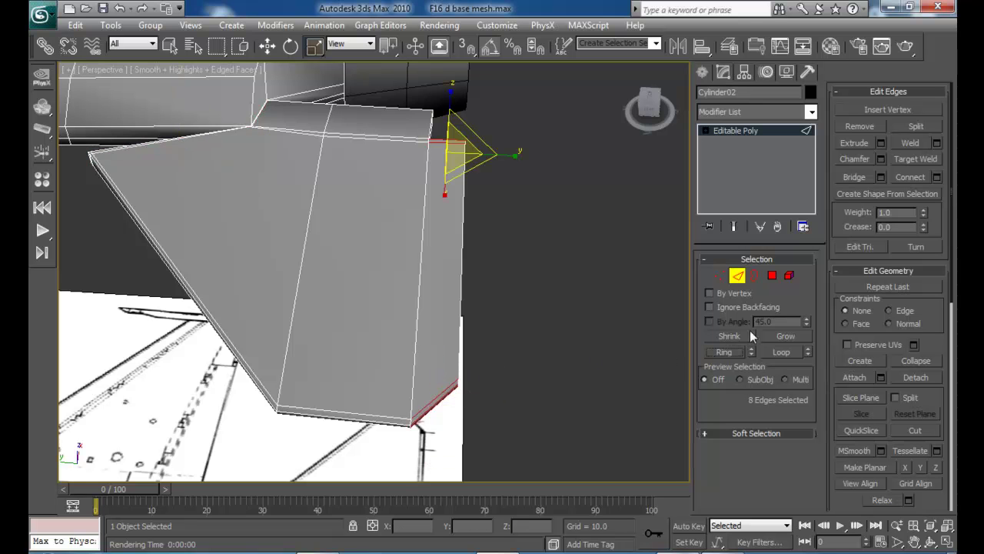
{"action": "left_click", "coordinate": [935, 177]}
{"action": "left_click_drag", "start_coordinate": [827, 186], "coordinate": [750, 494]}
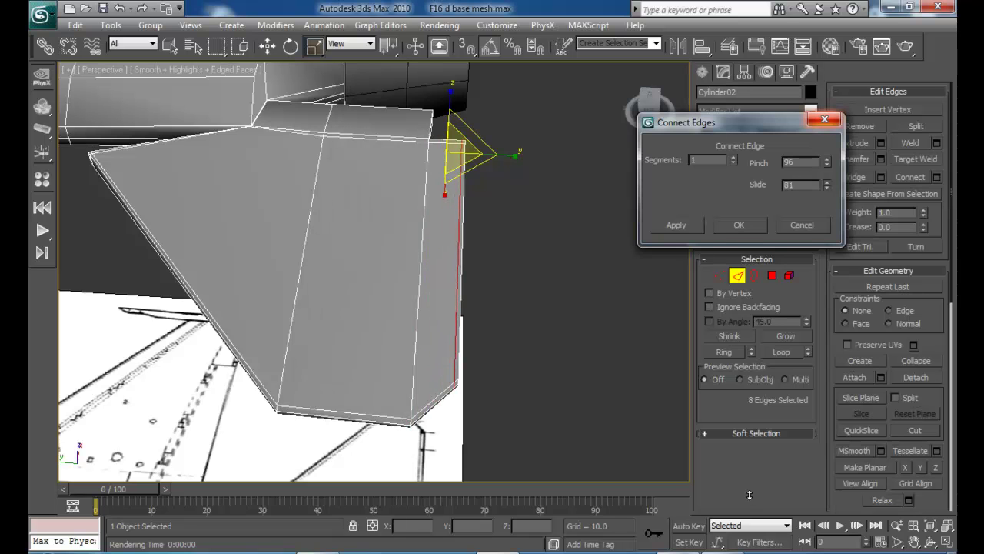
{"action": "left_click", "coordinate": [737, 225]}
- Ring-select the left tailplane's middle chordwise edges and connect them with 1 segment, pinch 96 and slide -93, just ahead of the trailing strip
{"action": "left_click", "coordinate": [394, 136]}
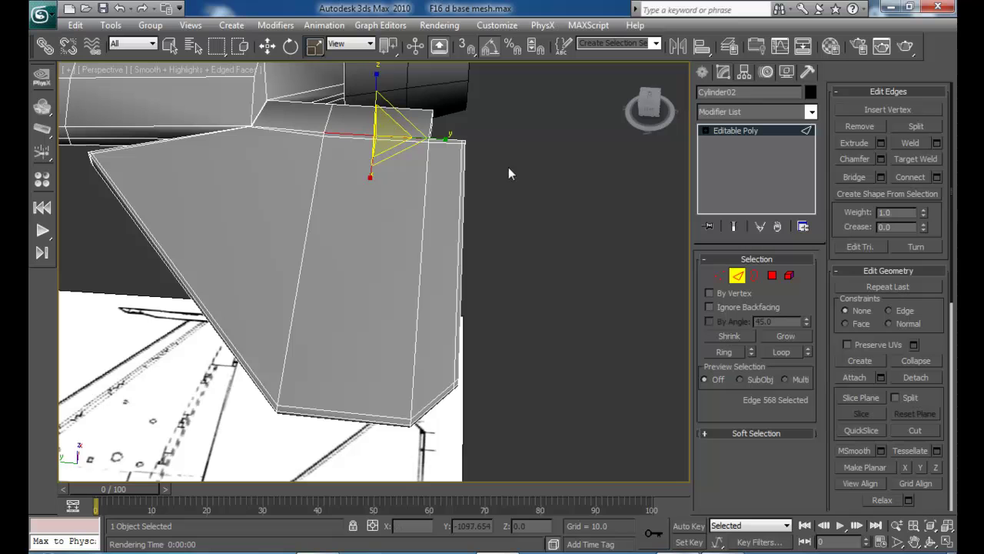
{"action": "left_click", "coordinate": [729, 351]}
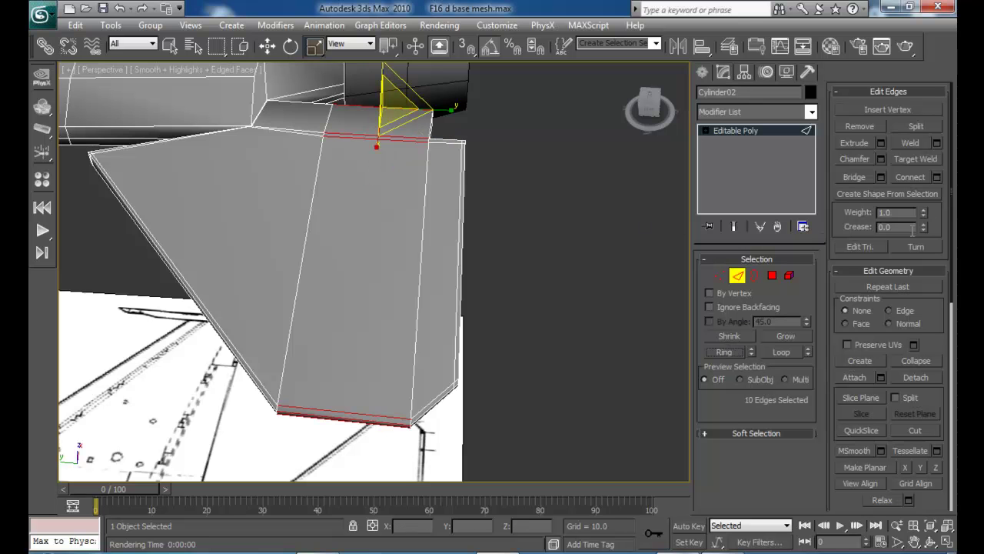
{"action": "left_click", "coordinate": [937, 177]}
{"action": "left_click_drag", "start_coordinate": [825, 184], "coordinate": [865, 437]}
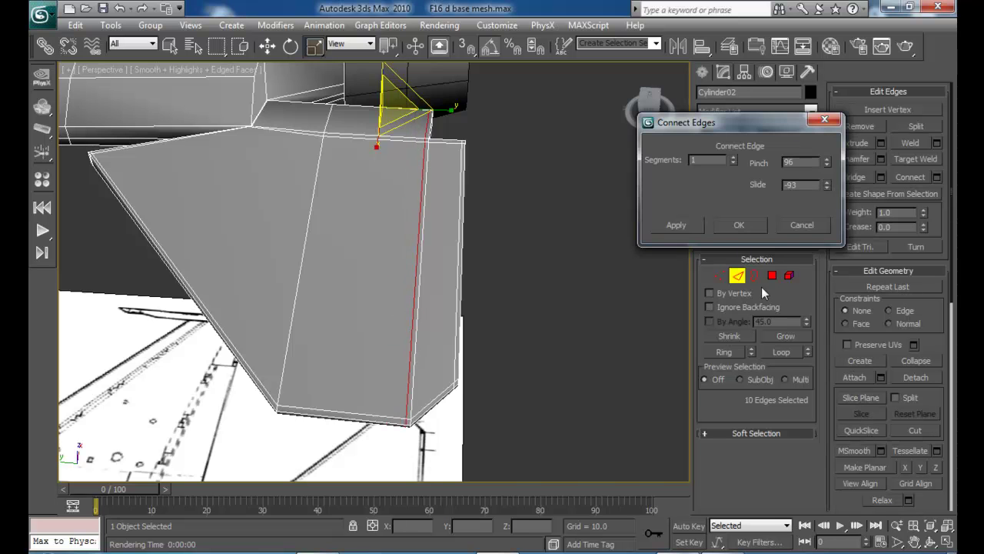
{"action": "left_click", "coordinate": [739, 228]}
- Ring-select the edges across the shelf between the fuselage and left tailplane and connect them with 1 segment, pinch 96 and slide -89
{"action": "middle_click_drag", "start_coordinate": [523, 231], "coordinate": [395, 206], "text": "alt"}
{"action": "left_click", "coordinate": [418, 171]}
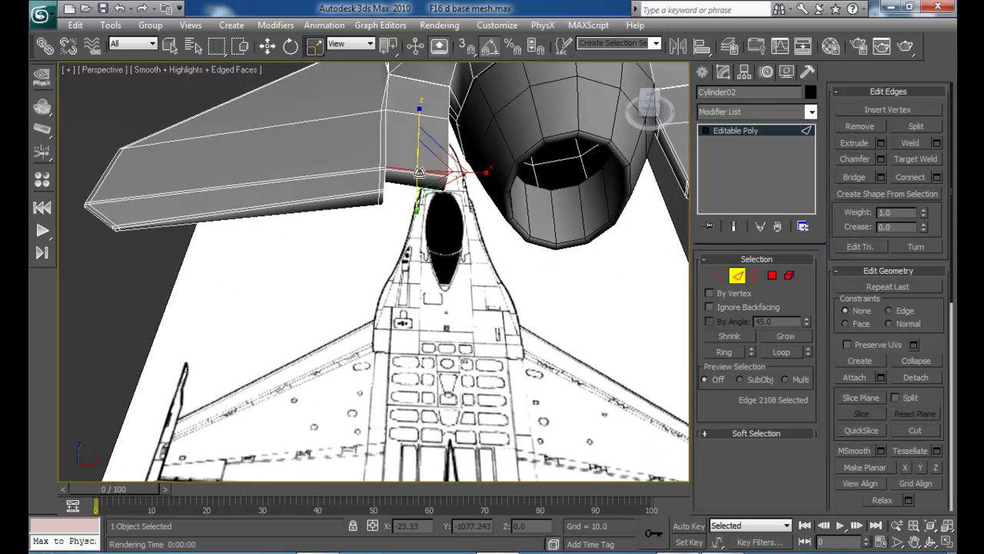
{"action": "left_click", "coordinate": [741, 351]}
{"action": "left_click", "coordinate": [937, 177]}
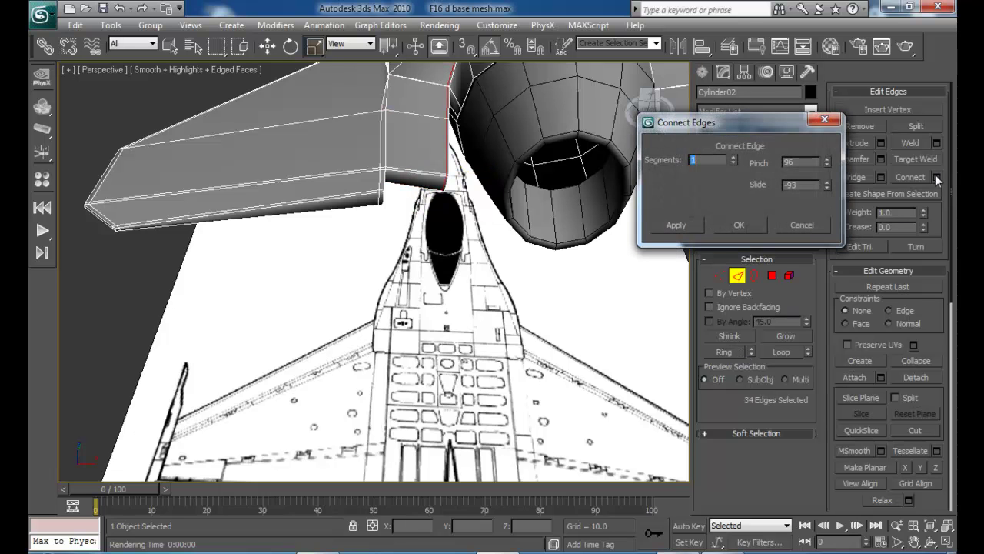
{"action": "left_click_drag", "start_coordinate": [827, 182], "coordinate": [828, 177]}
{"action": "left_click", "coordinate": [741, 225]}
- Leave edge editing and deselect the aircraft body
{"action": "scroll", "coordinate": [554, 246], "scroll_direction": "down", "scroll_amount": 3}
{"action": "middle_click_drag", "start_coordinate": [554, 247], "coordinate": [576, 314]}
{"action": "left_click", "coordinate": [355, 195]}
{"action": "middle_click_drag", "start_coordinate": [354, 193], "coordinate": [430, 231], "text": "alt"}
{"action": "left_click", "coordinate": [637, 299]}
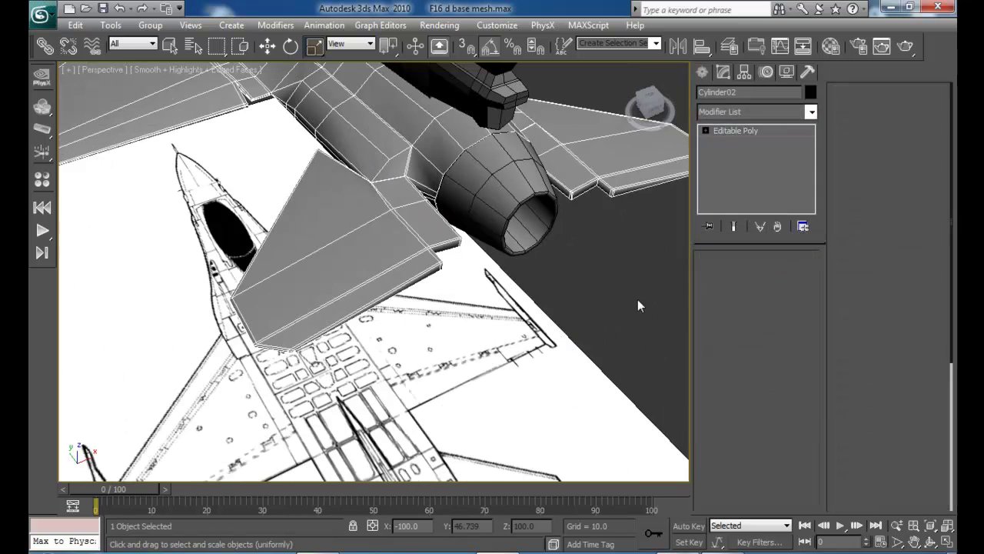
- Reselect the aircraft body and return to edge editing at the air intake under the fuselage
{"action": "scroll", "coordinate": [404, 254], "scroll_direction": "down", "scroll_amount": 4}
{"action": "middle_click_drag", "start_coordinate": [395, 260], "coordinate": [410, 201], "text": "alt"}
{"action": "middle_click_drag", "start_coordinate": [257, 304], "coordinate": [346, 234]}
{"action": "middle_click_drag", "start_coordinate": [346, 234], "coordinate": [377, 150], "text": "alt"}
{"action": "scroll", "coordinate": [400, 301], "scroll_direction": "up", "scroll_amount": 5}
{"action": "middle_click_drag", "start_coordinate": [266, 257], "coordinate": [396, 307]}
{"action": "left_click", "coordinate": [367, 293]}
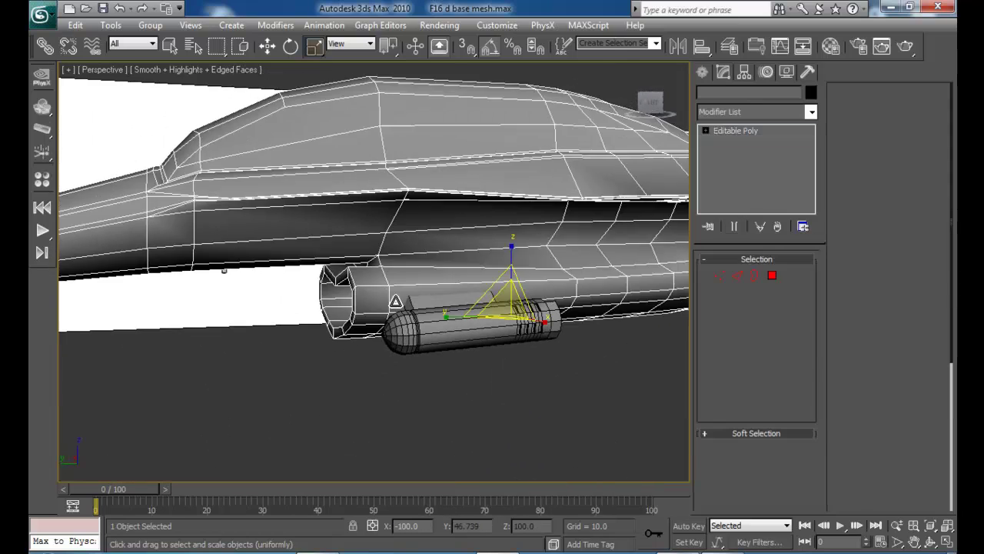
{"action": "scroll", "coordinate": [410, 308], "scroll_direction": "up", "scroll_amount": 3}
{"action": "left_click", "coordinate": [737, 276]}
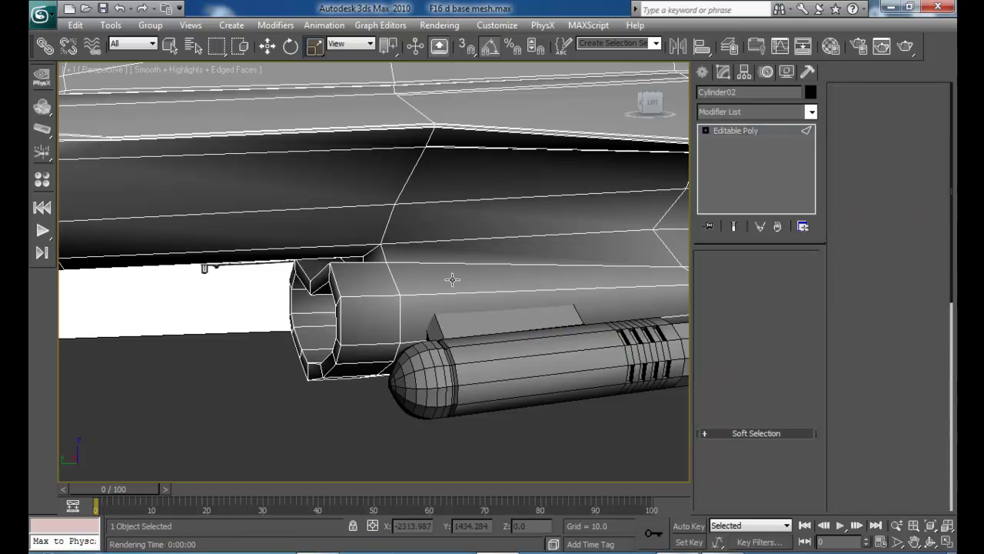
- Ring-select the lengthwise edges around the outside of the air intake's front section and connect them with 2 segments, pinch 96 and slide 0
{"action": "left_click", "coordinate": [360, 296]}
{"action": "left_click", "coordinate": [723, 352]}
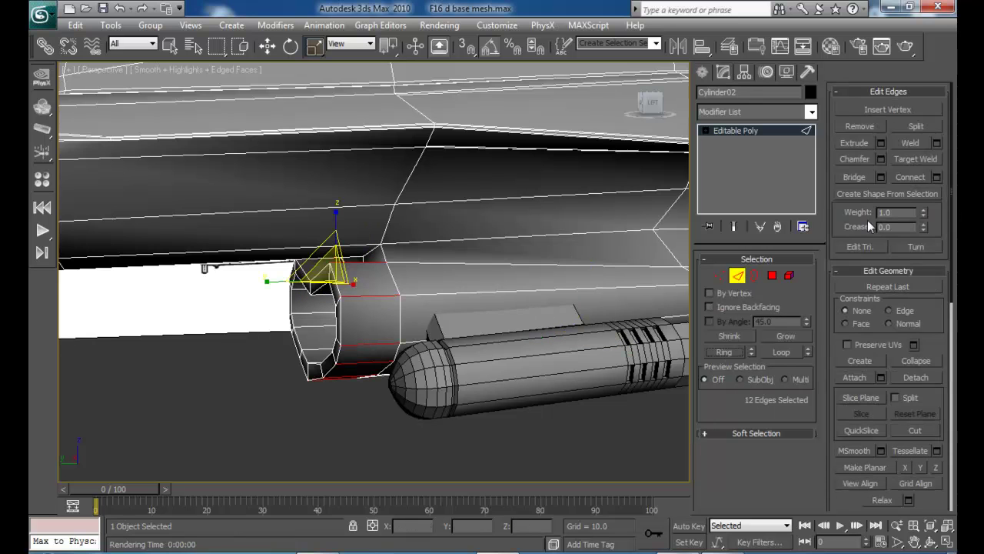
{"action": "left_click", "coordinate": [935, 177]}
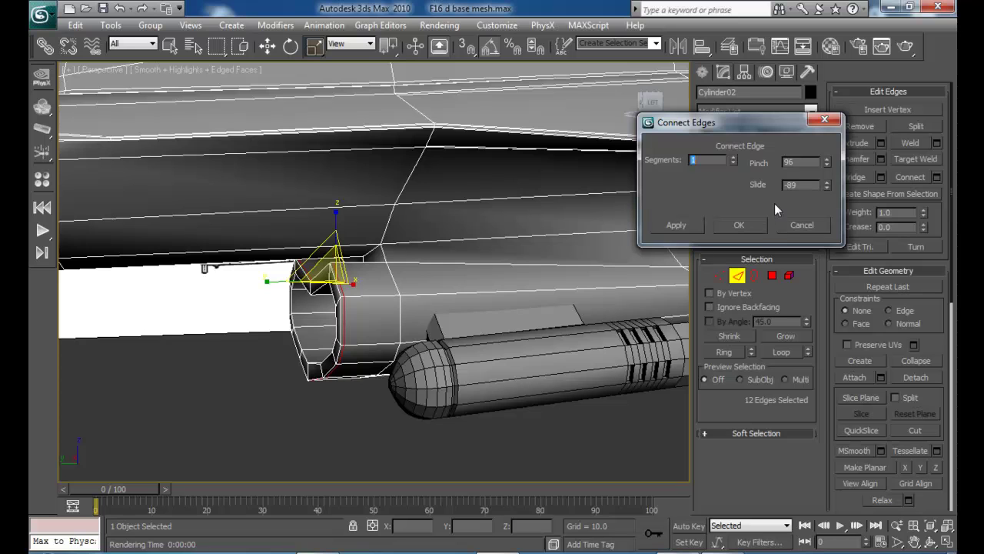
{"action": "left_click", "coordinate": [734, 157]}
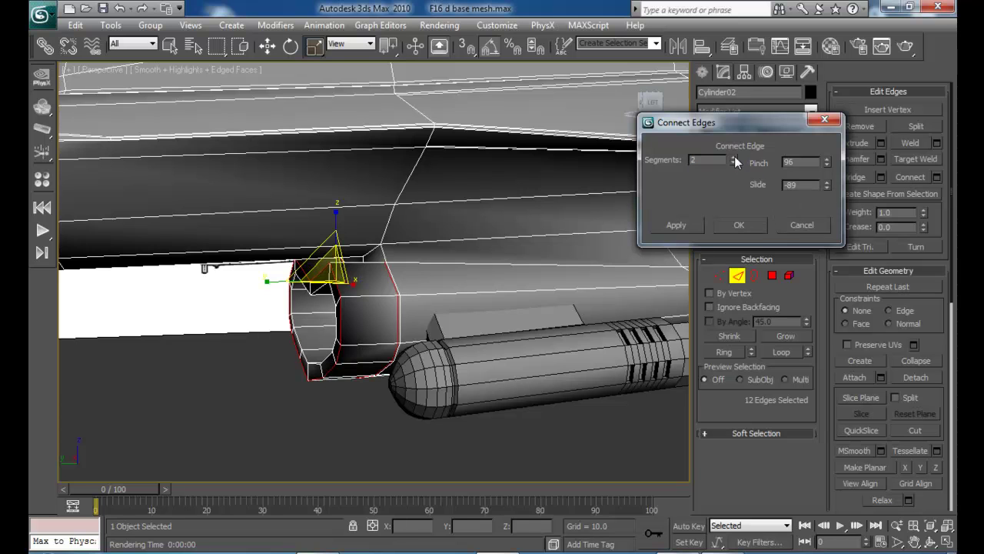
{"action": "right_click", "coordinate": [826, 185]}
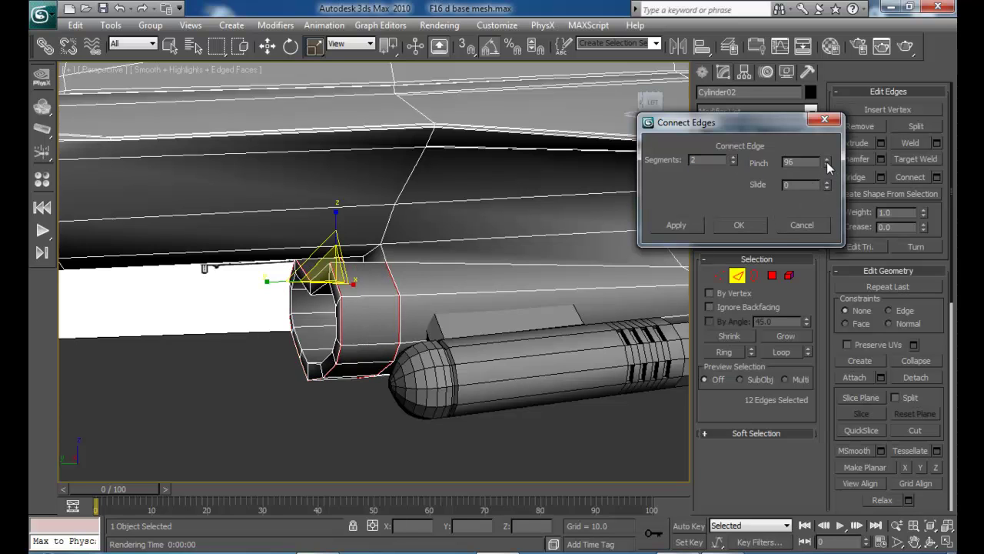
{"action": "left_click", "coordinate": [739, 225]}
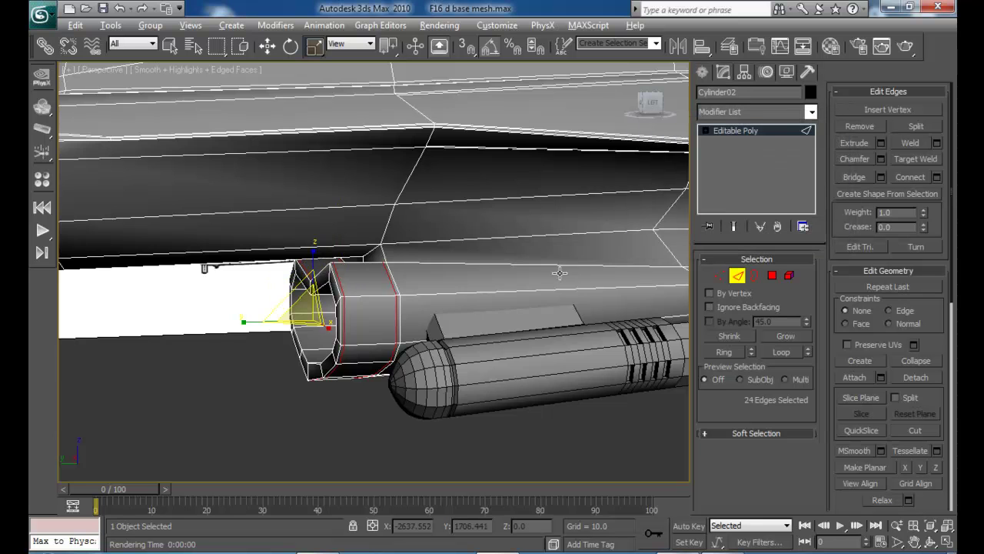
{"action": "scroll", "coordinate": [556, 275], "scroll_direction": "up", "scroll_amount": 4}
{"action": "scroll", "coordinate": [494, 291], "scroll_direction": "up", "scroll_amount": 3}
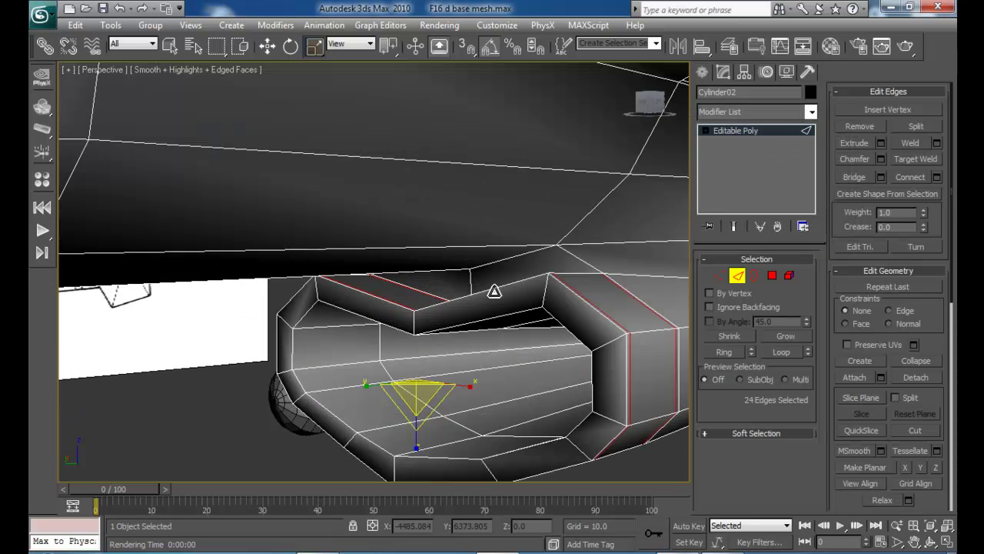
- Loop-select the inner lip edges of the air intake opening, chamfer them by 1.0 with 1 segment, and clear the selection
{"action": "left_click", "coordinate": [454, 327]}
{"action": "left_click", "coordinate": [778, 350]}
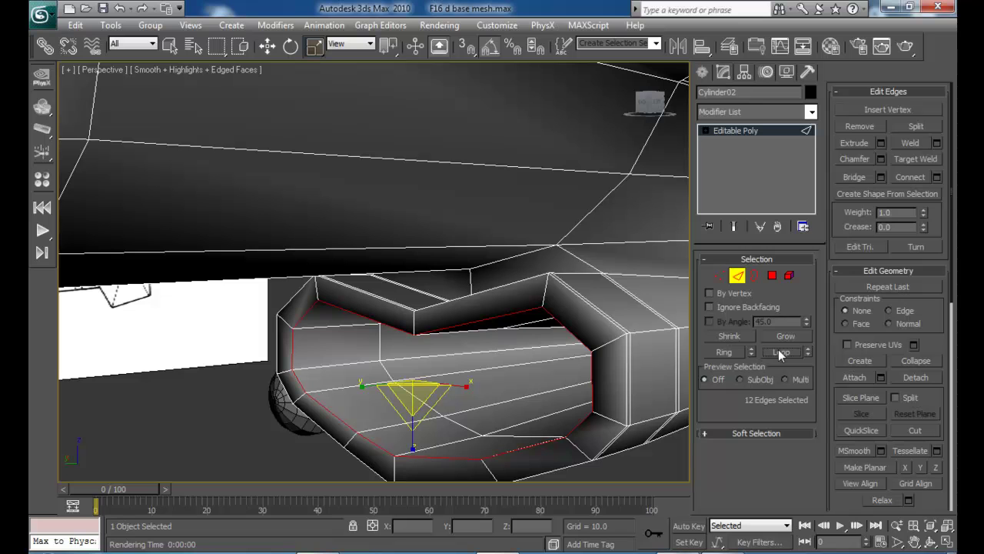
{"action": "left_click", "coordinate": [881, 158]}
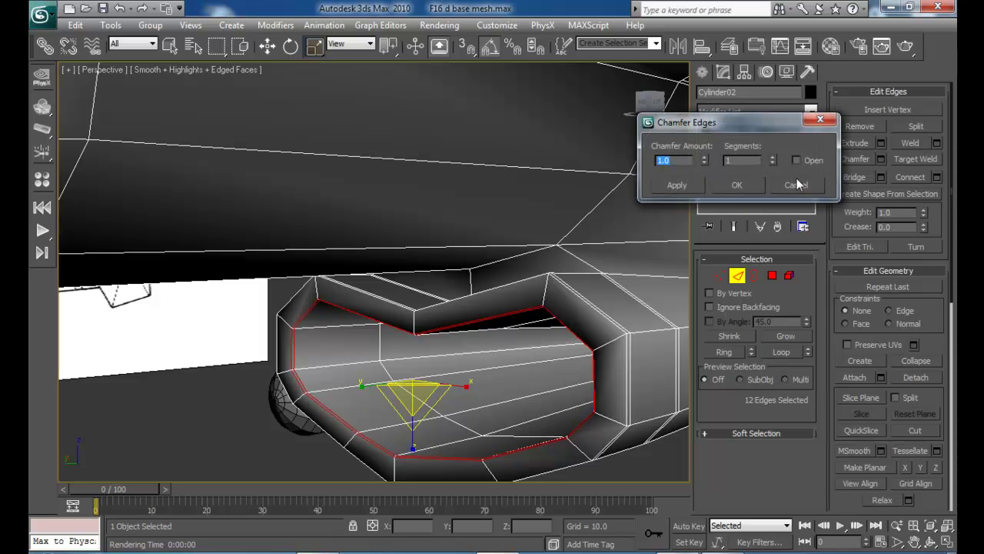
{"action": "left_click", "coordinate": [732, 185]}
{"action": "left_click", "coordinate": [222, 358]}
- Ring-select the lengthwise edges around the fuselage section ahead of the nozzle and connect them with 1 segment, pinch 85, slid towards the nozzle
{"action": "middle_click_drag", "start_coordinate": [222, 359], "coordinate": [540, 254], "text": "alt"}
{"action": "middle_click_drag", "start_coordinate": [453, 272], "coordinate": [528, 289], "text": "alt"}
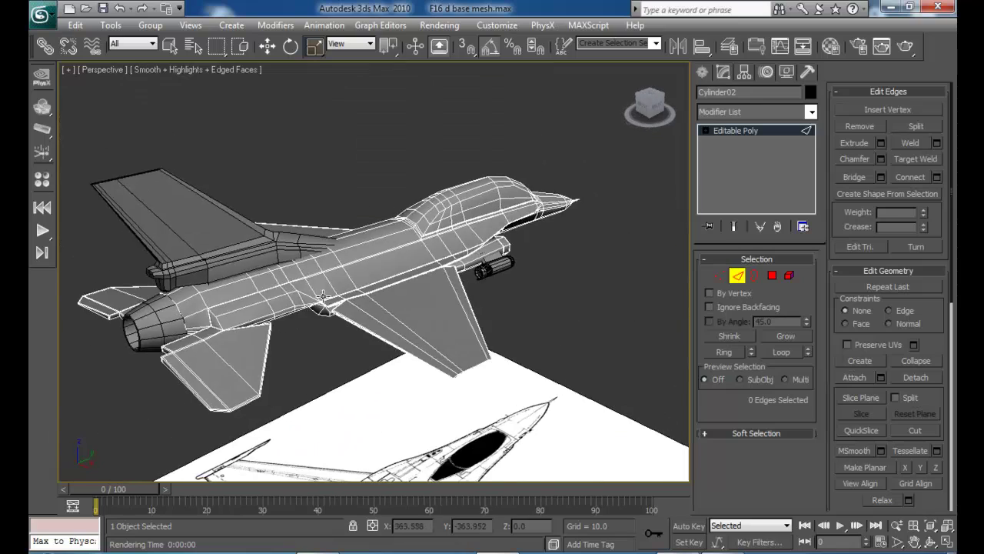
{"action": "scroll", "coordinate": [500, 233], "scroll_direction": "up", "scroll_amount": 4}
{"action": "middle_click_drag", "start_coordinate": [338, 289], "coordinate": [400, 235]}
{"action": "left_click", "coordinate": [216, 220]}
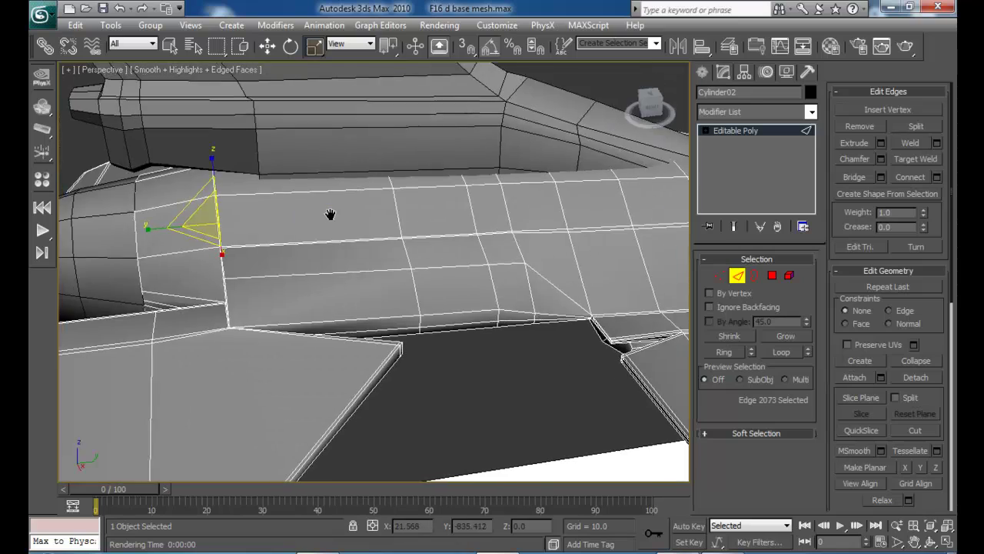
{"action": "scroll", "coordinate": [339, 254], "scroll_direction": "down", "scroll_amount": 3}
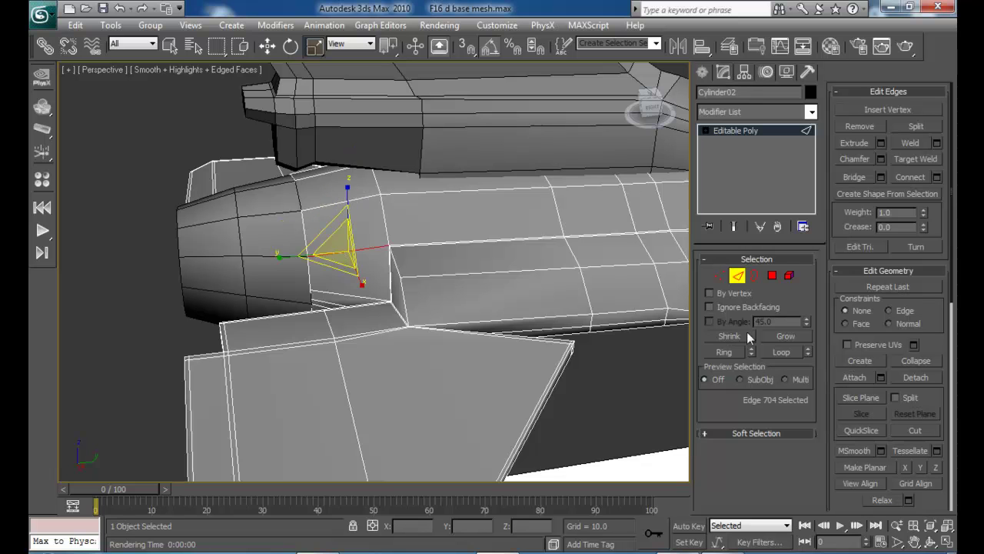
{"action": "left_click", "coordinate": [731, 354]}
{"action": "left_click", "coordinate": [936, 177]}
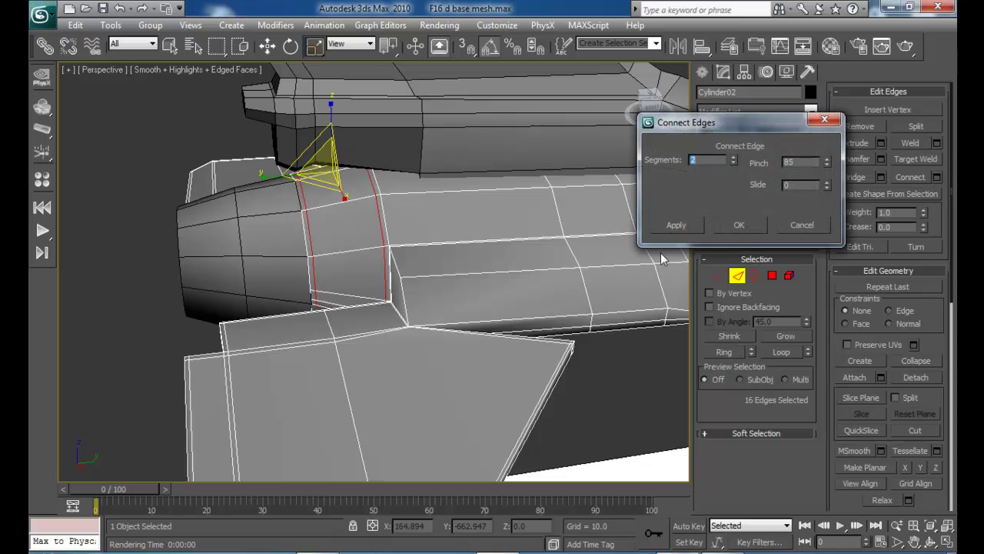
{"action": "left_click", "coordinate": [734, 162]}
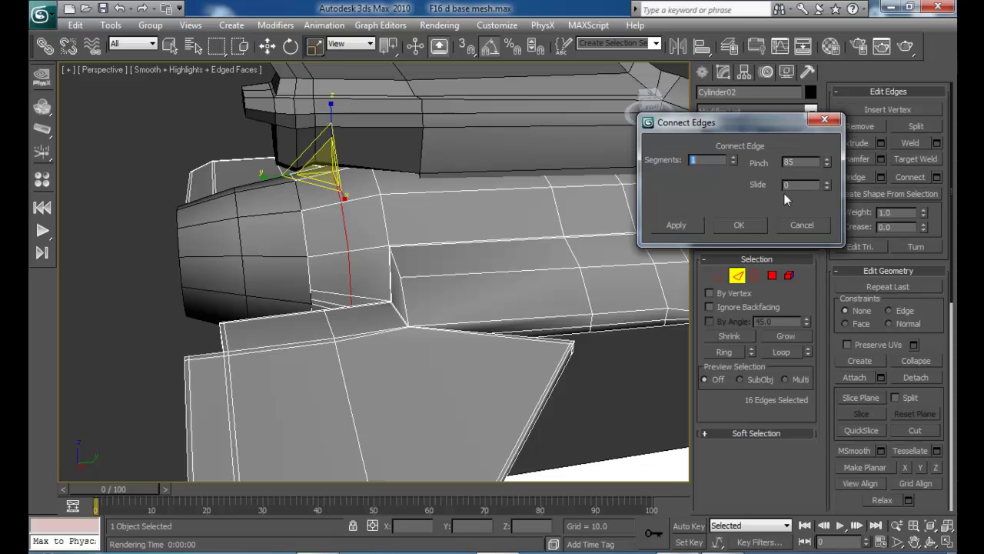
{"action": "left_click_drag", "start_coordinate": [827, 185], "coordinate": [789, 72]}
{"action": "left_click", "coordinate": [742, 228]}
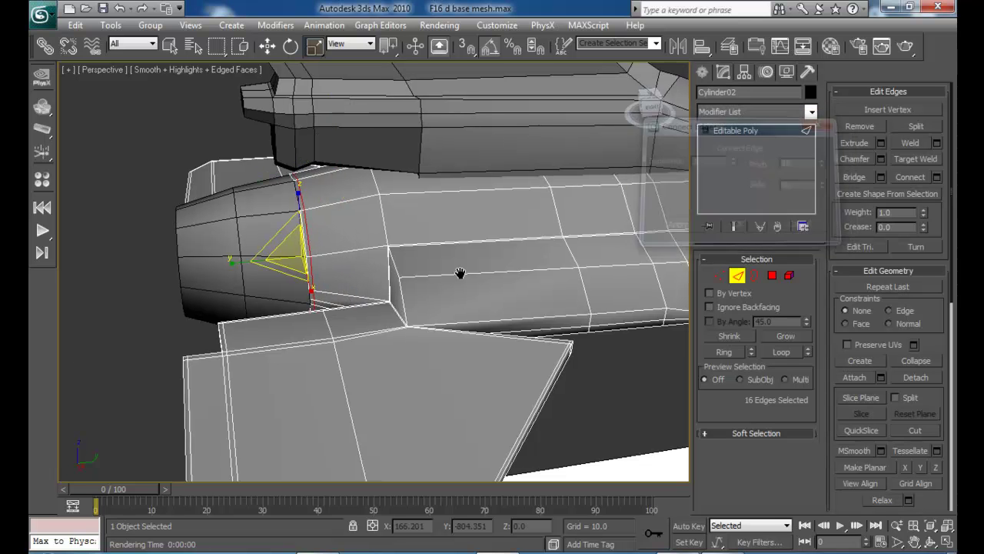
- Leave edge editing and reselect the aircraft body as a whole object
{"action": "scroll", "coordinate": [459, 274], "scroll_direction": "down", "scroll_amount": 5}
{"action": "middle_click_drag", "start_coordinate": [459, 274], "coordinate": [342, 254]}
{"action": "middle_click_drag", "start_coordinate": [522, 288], "coordinate": [453, 312], "text": "alt"}
{"action": "left_click", "coordinate": [571, 316]}
{"action": "middle_click_drag", "start_coordinate": [571, 316], "coordinate": [485, 254]}
{"action": "left_click", "coordinate": [736, 279]}
{"action": "middle_click_drag", "start_coordinate": [543, 242], "coordinate": [523, 221]}
{"action": "left_click", "coordinate": [522, 220]}
{"action": "middle_click_drag", "start_coordinate": [503, 269], "coordinate": [677, 203], "text": "alt"}
{"action": "scroll", "coordinate": [485, 222], "scroll_direction": "down", "scroll_amount": 3}
{"action": "left_click", "coordinate": [419, 262]}
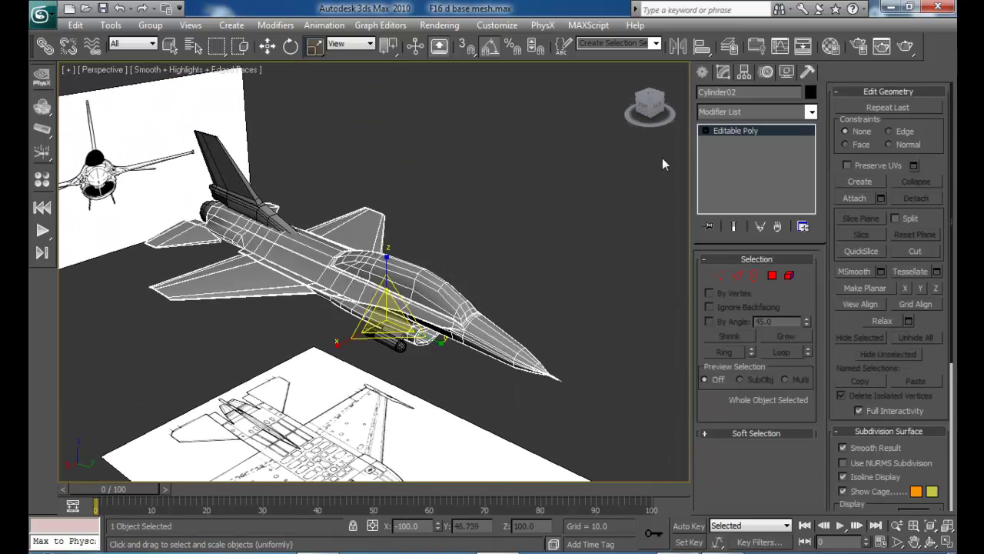
- Apply a TurboSmooth modifier to the aircraft body with 2 iterations and isoline display on
{"action": "left_click", "coordinate": [760, 112]}
{"action": "type", "text": "tu"}
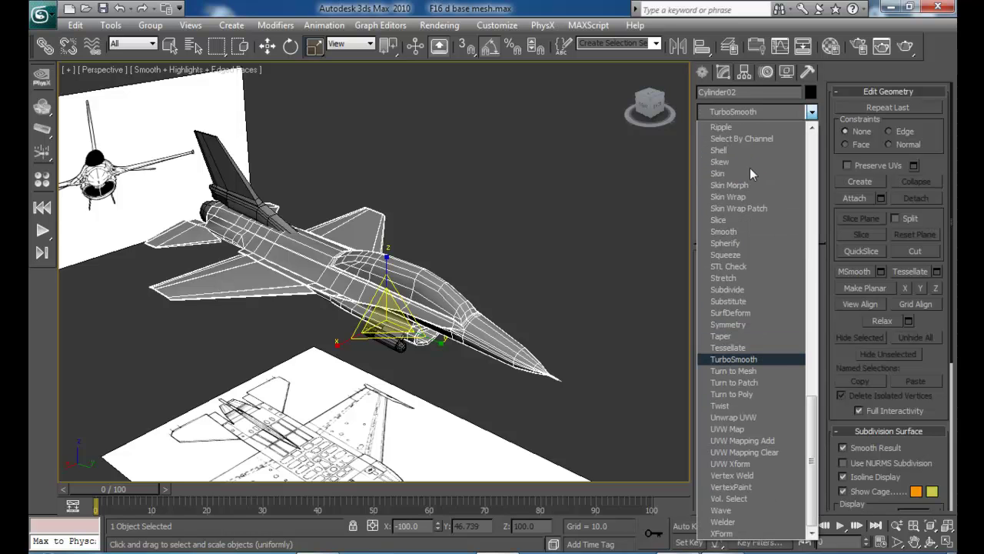
{"action": "key", "text": "Return"}
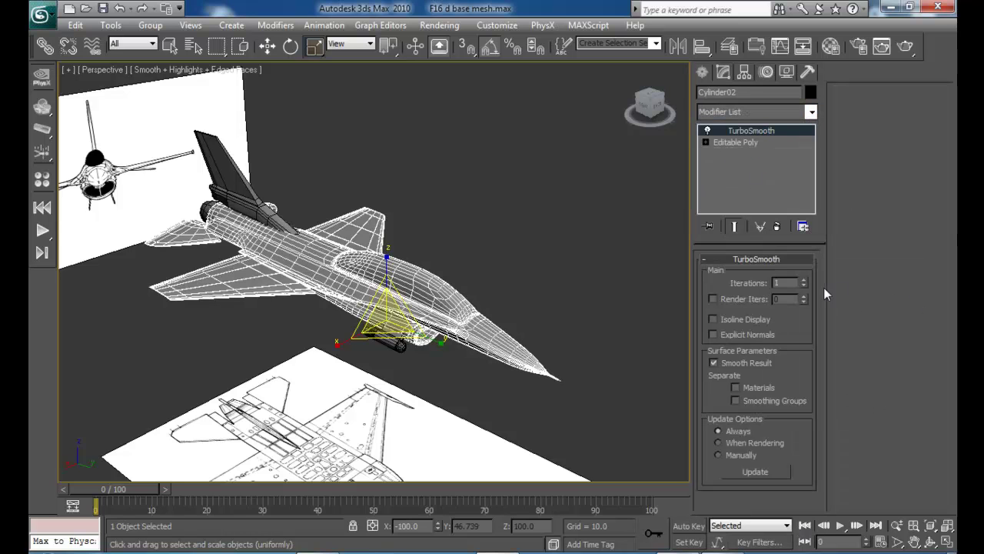
{"action": "left_click", "coordinate": [803, 281]}
{"action": "left_click", "coordinate": [721, 316]}
- Examine the smoothed aircraft body from above and behind, especially the shape of the horizontal tailplanes
{"action": "left_click", "coordinate": [550, 227]}
{"action": "middle_click_drag", "start_coordinate": [549, 227], "coordinate": [339, 355], "text": "alt"}
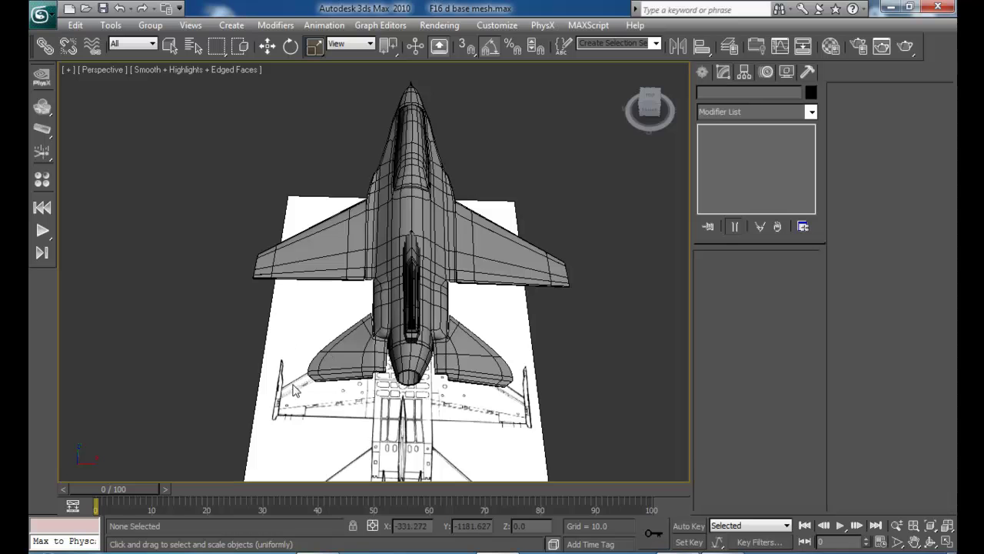
{"action": "middle_click_drag", "start_coordinate": [351, 350], "coordinate": [373, 356], "text": "alt"}
{"action": "left_click", "coordinate": [404, 315]}
{"action": "middle_click_drag", "start_coordinate": [404, 315], "coordinate": [521, 247], "text": "alt"}
{"action": "scroll", "coordinate": [373, 219], "scroll_direction": "up", "scroll_amount": 5}
{"action": "middle_click_drag", "start_coordinate": [366, 212], "coordinate": [457, 327]}
{"action": "middle_click_drag", "start_coordinate": [336, 244], "coordinate": [388, 311], "text": "alt"}
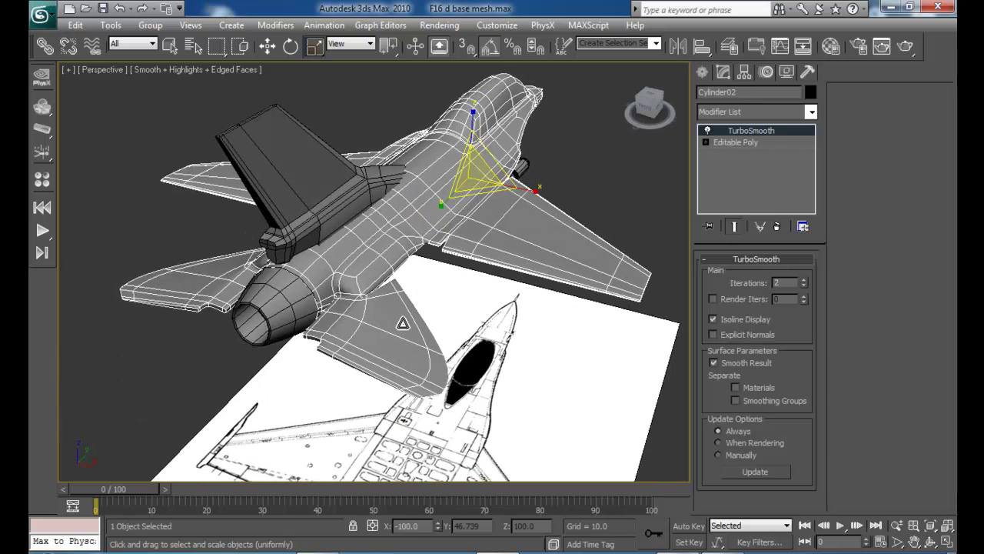
- Remove the TurboSmooth modifier from the aircraft body
{"action": "left_click", "coordinate": [776, 227]}
{"action": "scroll", "coordinate": [459, 260], "scroll_direction": "up", "scroll_amount": 1}
{"action": "middle_click_drag", "start_coordinate": [453, 296], "coordinate": [433, 272]}
{"action": "scroll", "coordinate": [401, 292], "scroll_direction": "up", "scroll_amount": 3}
{"action": "scroll", "coordinate": [398, 285], "scroll_direction": "up", "scroll_amount": 5}
{"action": "scroll", "coordinate": [408, 234], "scroll_direction": "down", "scroll_amount": 4}
- Ring-select the chordwise edges across the right tailplane's middle section and connect them with 1 segment, pinch 85 and slide -92
{"action": "left_click", "coordinate": [734, 275]}
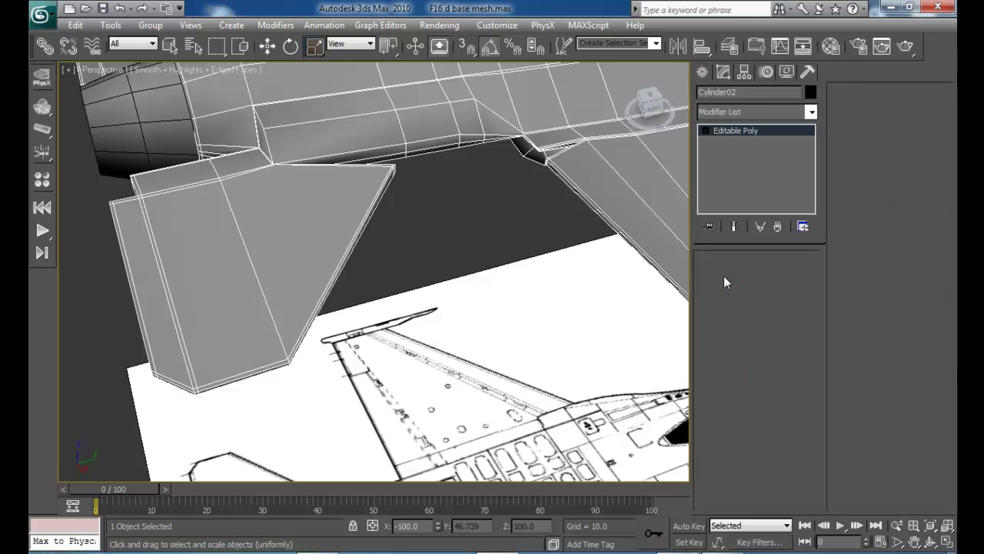
{"action": "left_click", "coordinate": [214, 183]}
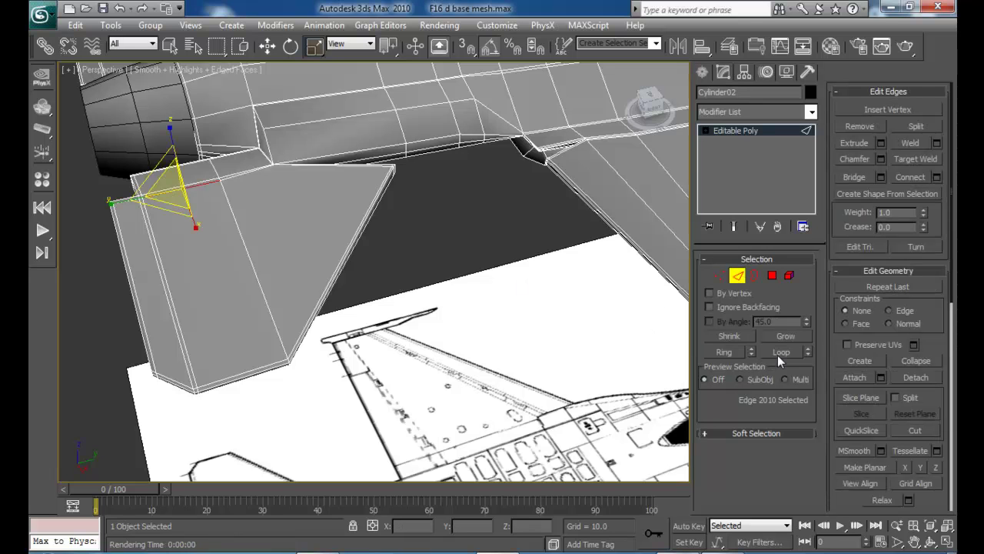
{"action": "left_click", "coordinate": [726, 352]}
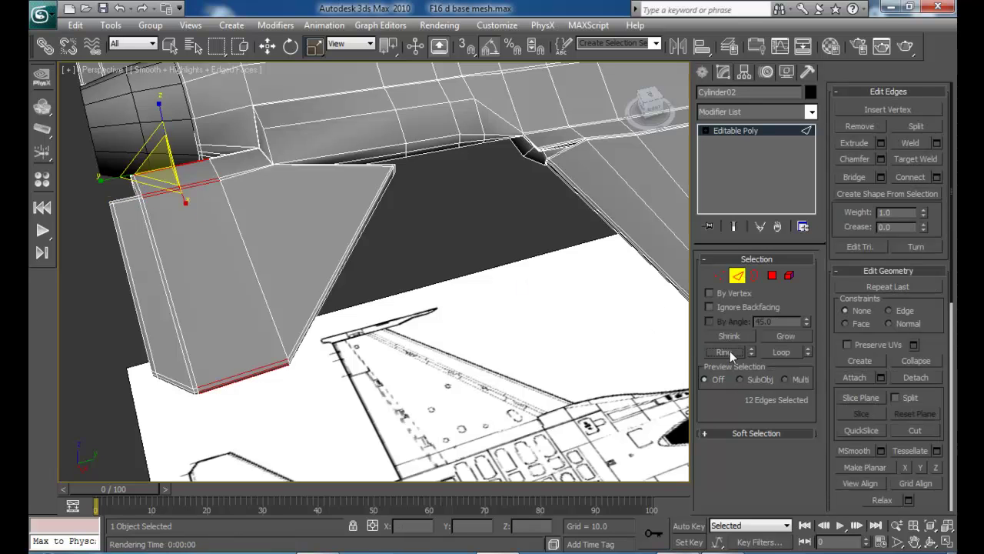
{"action": "left_click", "coordinate": [940, 177]}
{"action": "left_click_drag", "start_coordinate": [826, 185], "coordinate": [863, 450]}
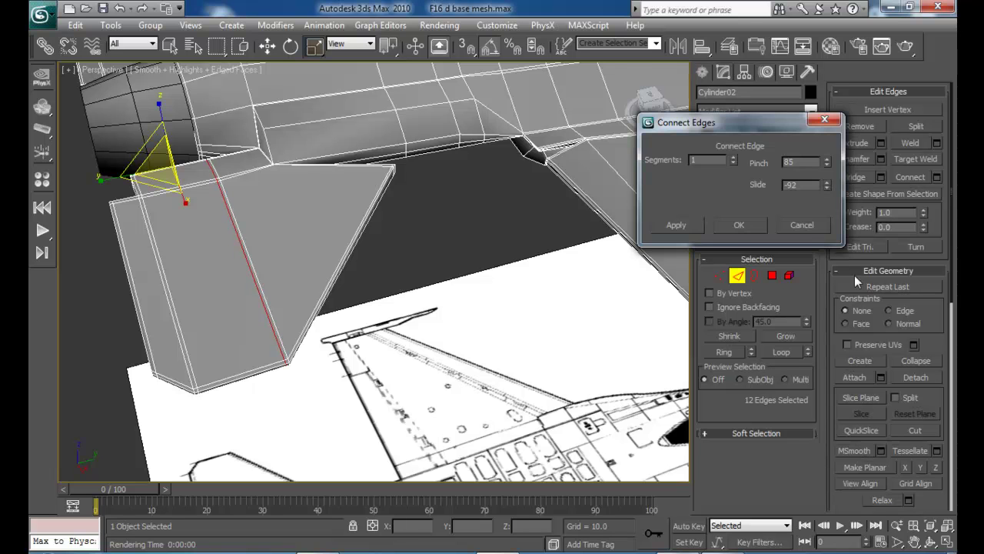
{"action": "left_click", "coordinate": [729, 225]}
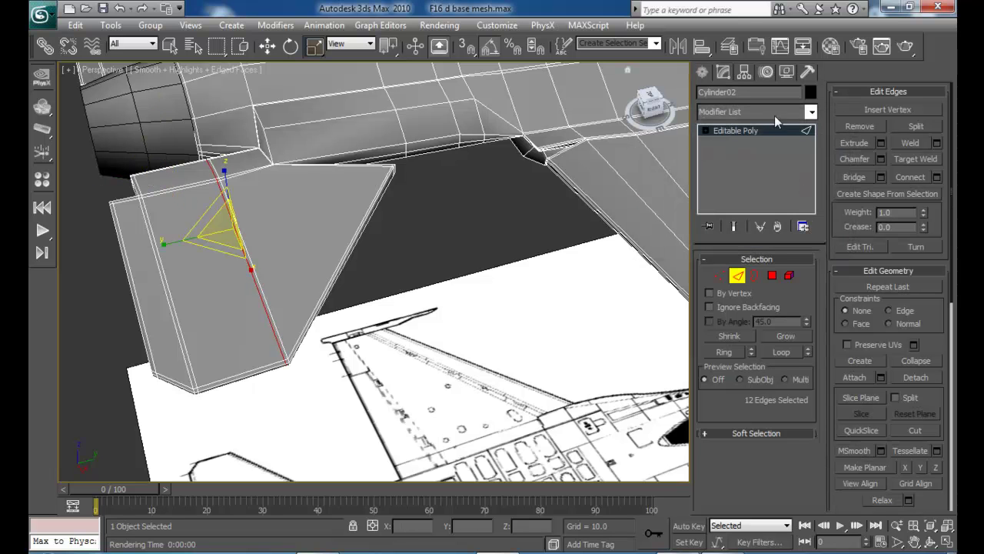
- Leave edge editing and apply TurboSmooth to the aircraft body with 2 iterations
{"action": "left_click", "coordinate": [753, 276]}
{"action": "left_click", "coordinate": [754, 276]}
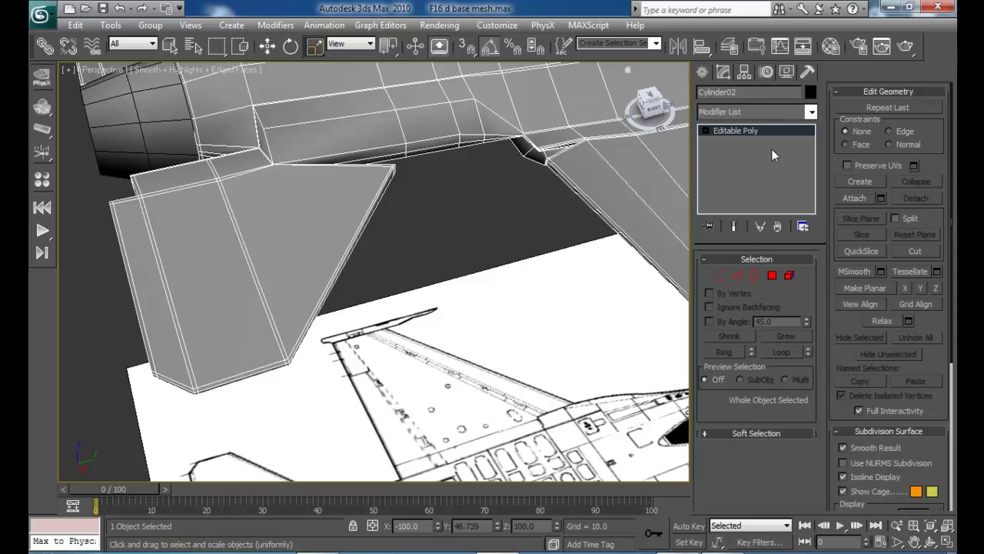
{"action": "left_click", "coordinate": [777, 113]}
{"action": "key", "text": "t"}
{"action": "key", "text": "u"}
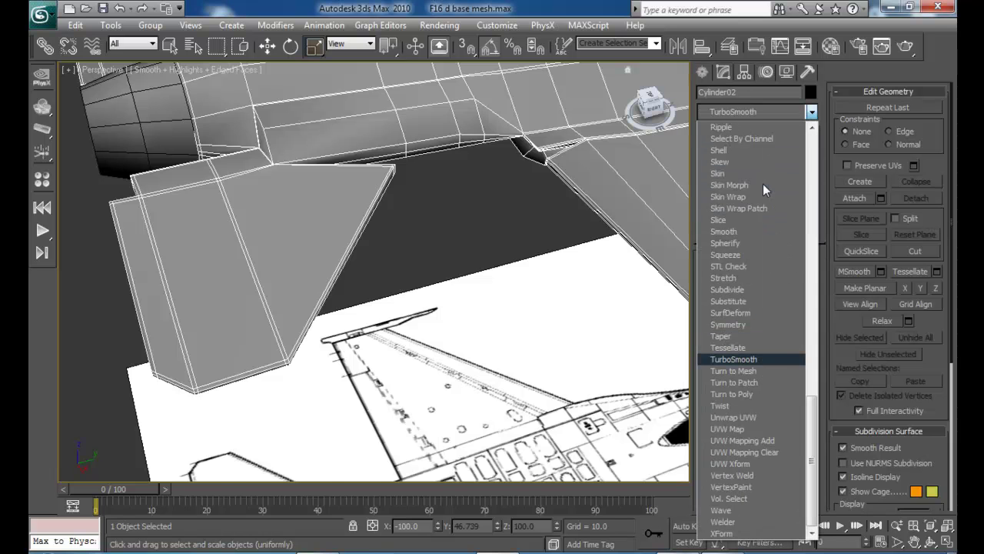
{"action": "key", "text": "Return"}
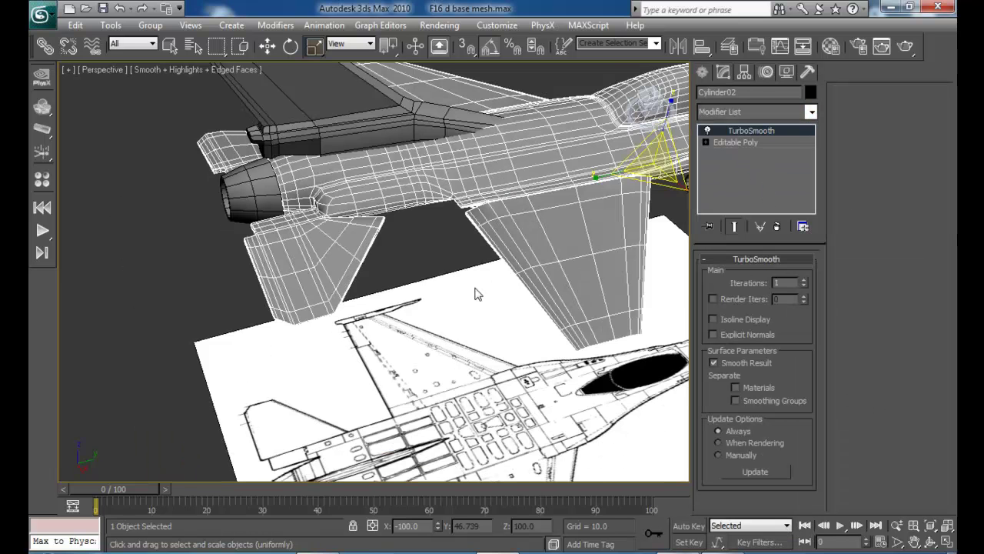
{"action": "scroll", "coordinate": [475, 293], "scroll_direction": "up", "scroll_amount": 3}
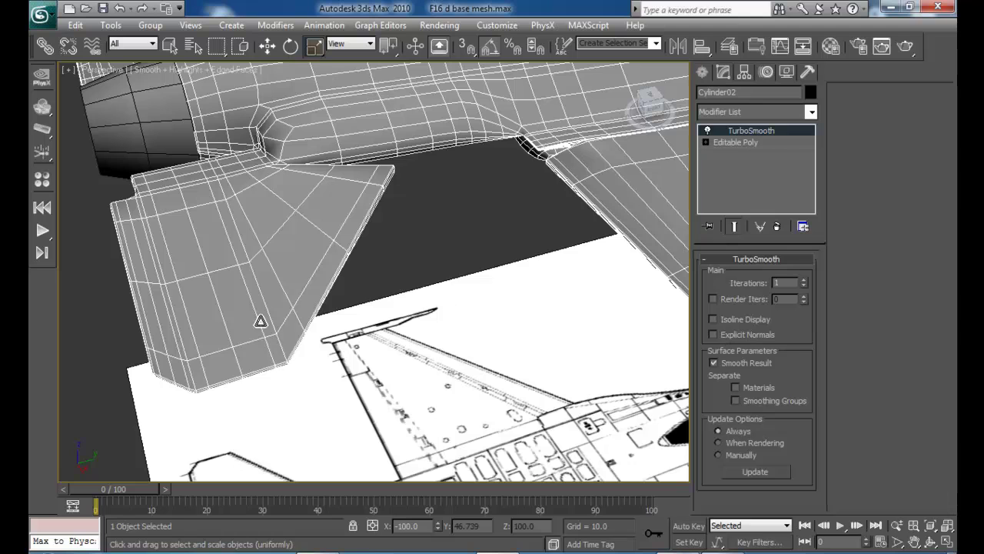
{"action": "left_click", "coordinate": [803, 279]}
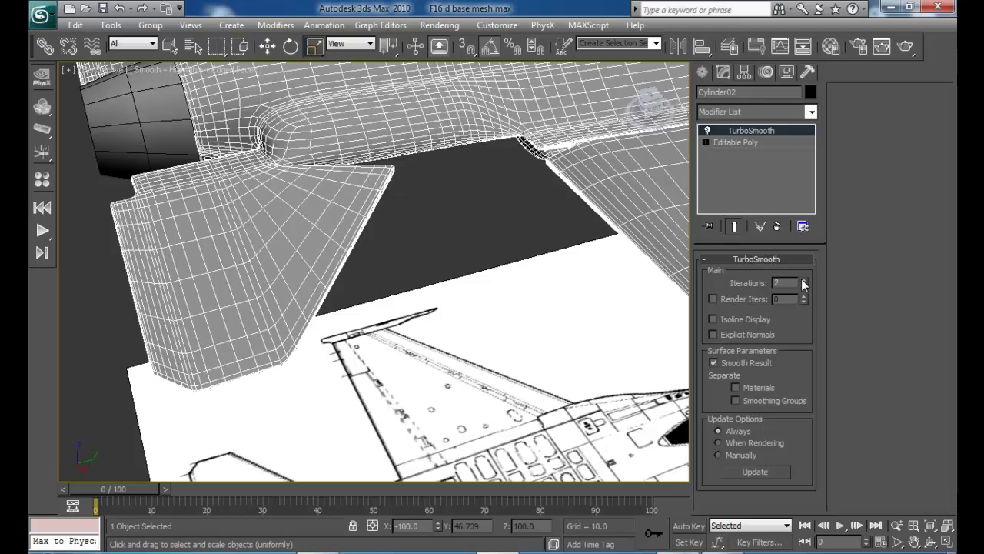
- Turn off the TurboSmooth effect on the aircraft body and go back to its Editable Poly level
{"action": "left_click", "coordinate": [439, 230]}
{"action": "scroll", "coordinate": [395, 263], "scroll_direction": "down", "scroll_amount": 3}
{"action": "middle_click_drag", "start_coordinate": [395, 262], "coordinate": [397, 312]}
{"action": "scroll", "coordinate": [379, 315], "scroll_direction": "down", "scroll_amount": 3}
{"action": "left_click", "coordinate": [484, 223]}
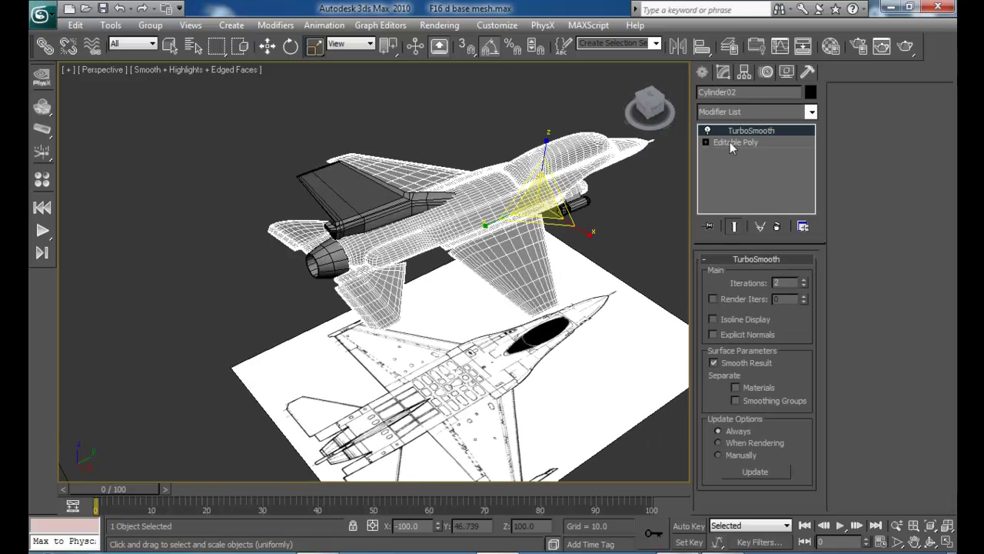
{"action": "left_click", "coordinate": [708, 129]}
{"action": "middle_click_drag", "start_coordinate": [418, 247], "coordinate": [547, 247], "text": "alt"}
{"action": "left_click", "coordinate": [480, 237]}
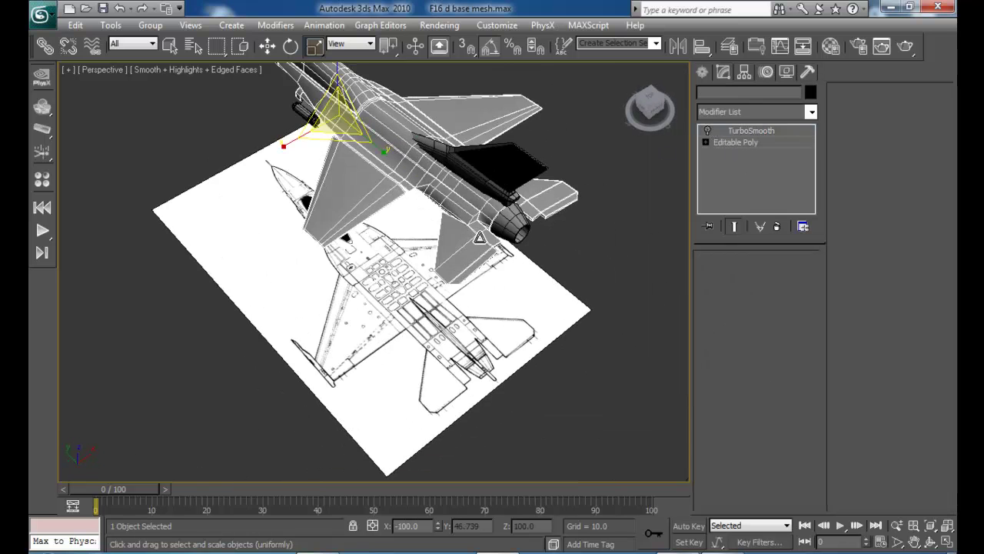
{"action": "scroll", "coordinate": [480, 236], "scroll_direction": "up", "scroll_amount": 2}
{"action": "left_click", "coordinate": [731, 142]}
- Ring-select the chordwise edges across the left tailplane's middle section, connect them with 1 segment, pinch 85 and slide -92, and clear the selection
{"action": "middle_click_drag", "start_coordinate": [416, 270], "coordinate": [353, 273], "text": "alt"}
{"action": "scroll", "coordinate": [467, 257], "scroll_direction": "up", "scroll_amount": 2}
{"action": "left_click", "coordinate": [737, 275]}
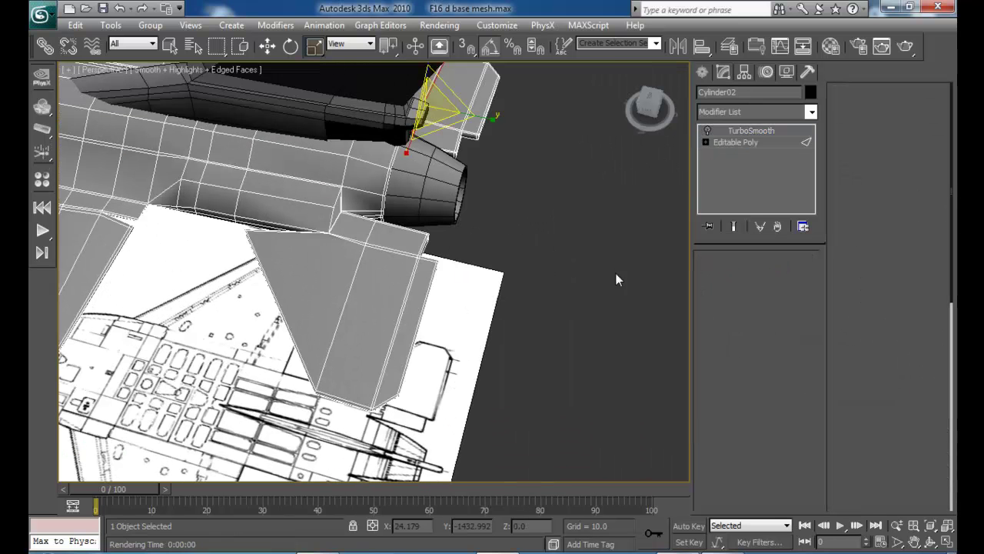
{"action": "left_click", "coordinate": [392, 246]}
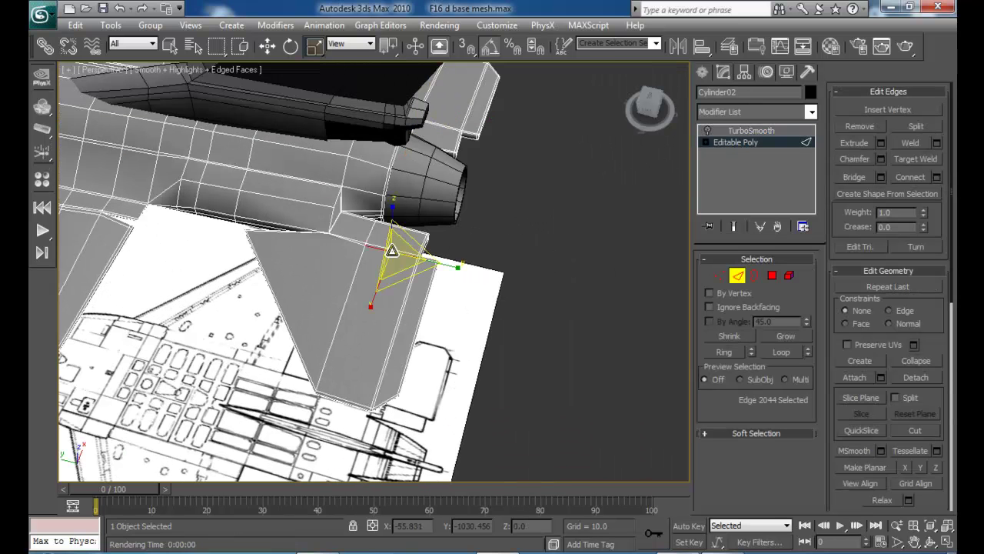
{"action": "left_click", "coordinate": [724, 352]}
{"action": "left_click", "coordinate": [937, 177]}
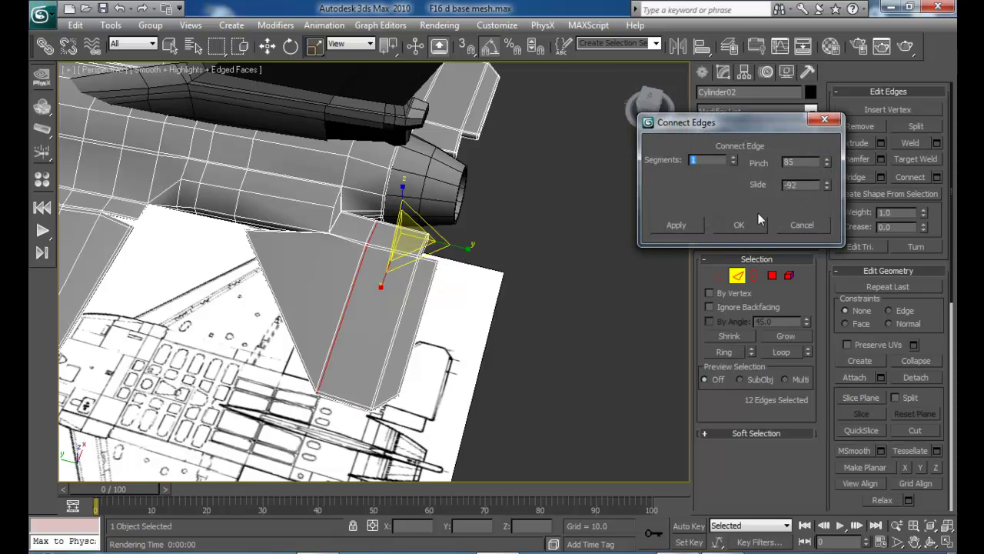
{"action": "left_click", "coordinate": [740, 224]}
{"action": "left_click", "coordinate": [614, 296]}
- Leave edge editing on the aircraft body and select the engine nozzle object
{"action": "middle_click_drag", "start_coordinate": [560, 240], "coordinate": [565, 263]}
{"action": "scroll", "coordinate": [554, 277], "scroll_direction": "down", "scroll_amount": 5}
{"action": "middle_click_drag", "start_coordinate": [538, 293], "coordinate": [505, 255], "text": "alt"}
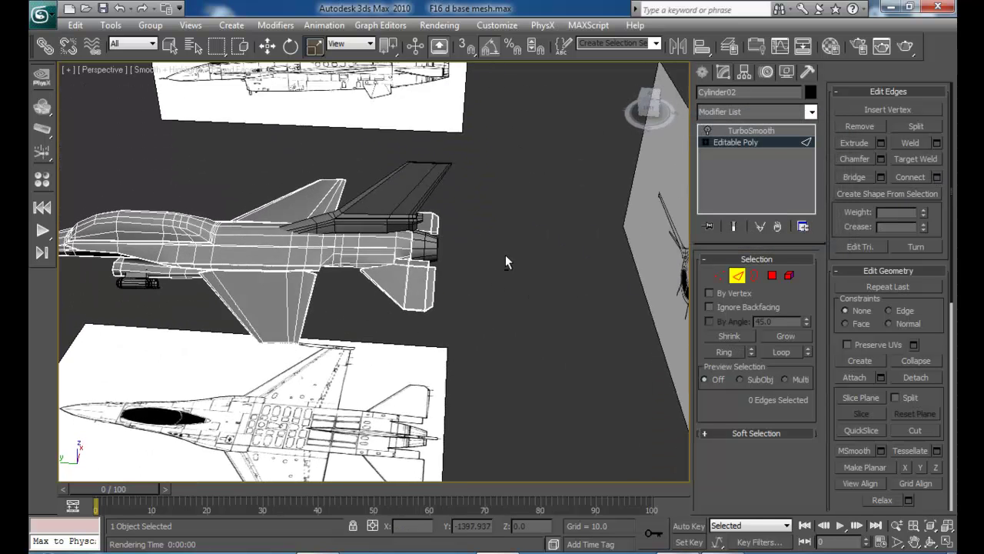
{"action": "scroll", "coordinate": [506, 253], "scroll_direction": "up", "scroll_amount": 5}
{"action": "middle_click_drag", "start_coordinate": [440, 308], "coordinate": [431, 311], "text": "alt"}
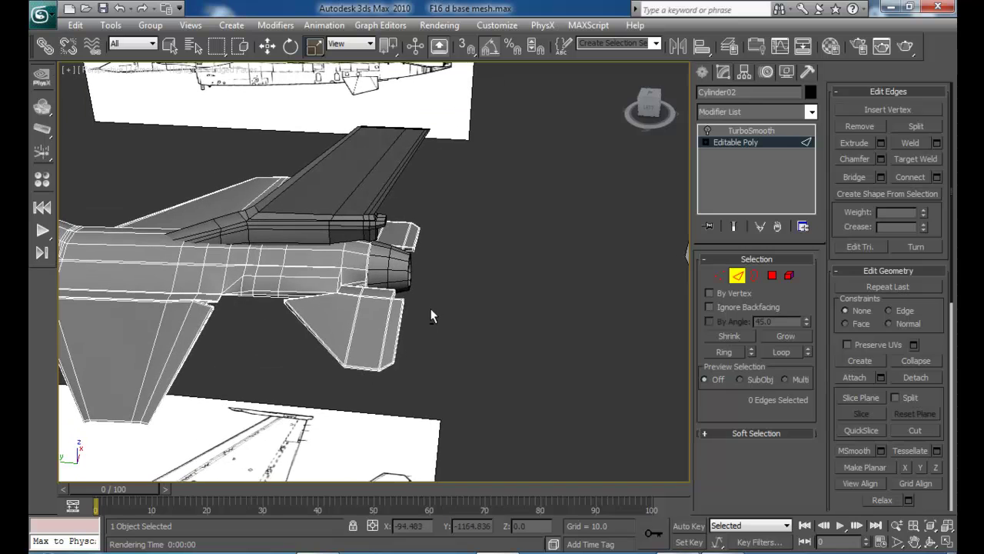
{"action": "left_click", "coordinate": [737, 277]}
{"action": "left_click", "coordinate": [570, 302]}
{"action": "left_click", "coordinate": [403, 265]}
- Ring-select the lengthwise edges around the nozzle's rear section and connect them with 1 segment, pinch 0 and slide 90
{"action": "scroll", "coordinate": [497, 285], "scroll_direction": "up", "scroll_amount": 3}
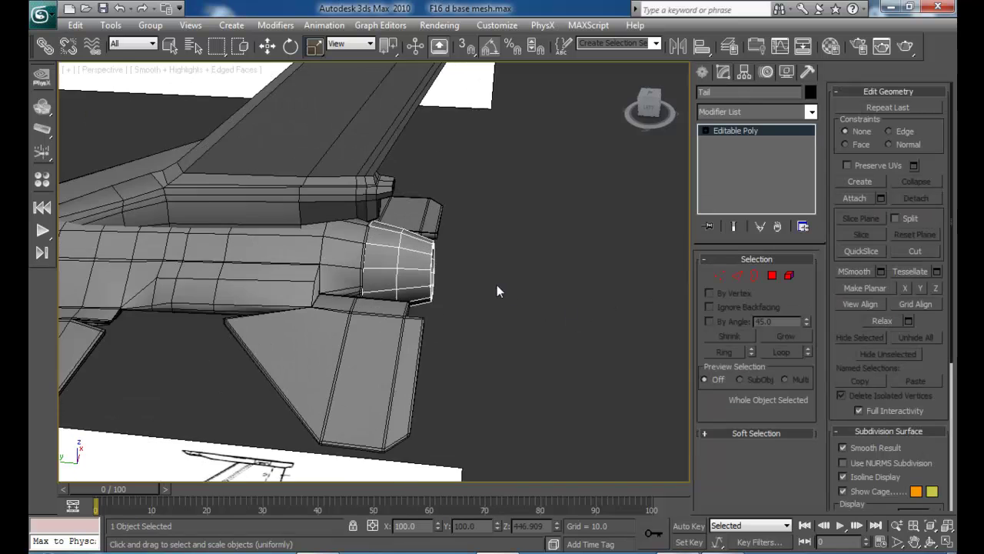
{"action": "scroll", "coordinate": [497, 291], "scroll_direction": "up", "scroll_amount": 4}
{"action": "scroll", "coordinate": [538, 292], "scroll_direction": "down", "scroll_amount": 3}
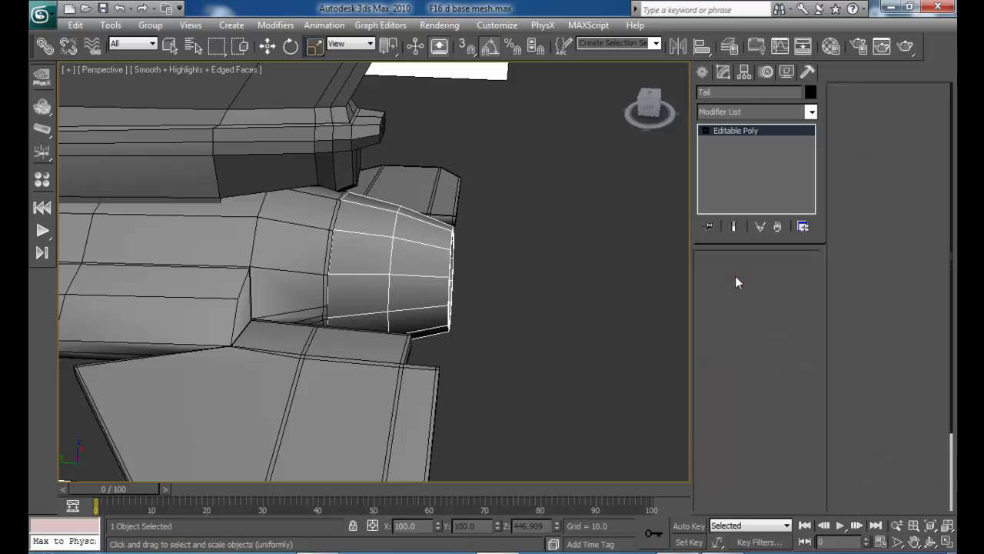
{"action": "left_click", "coordinate": [723, 351]}
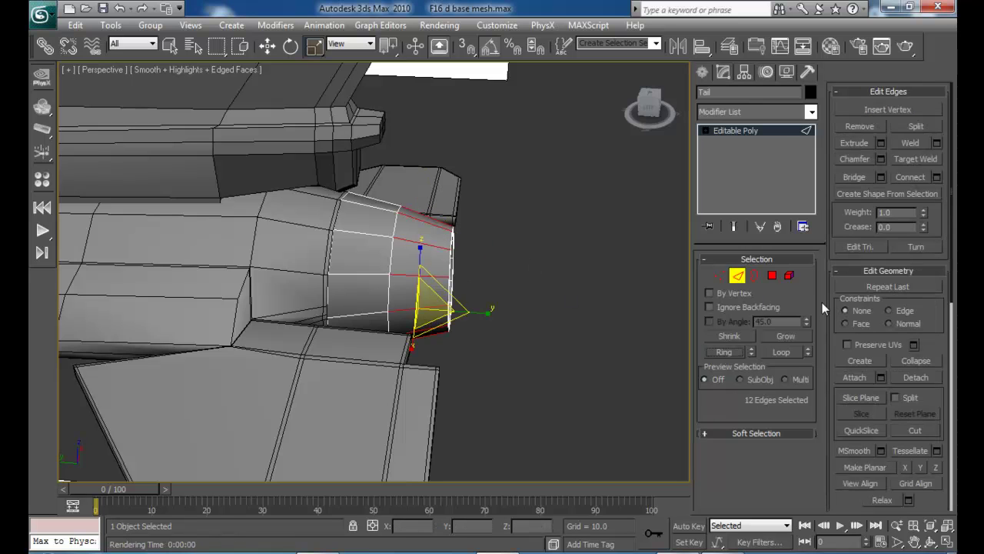
{"action": "left_click", "coordinate": [937, 177]}
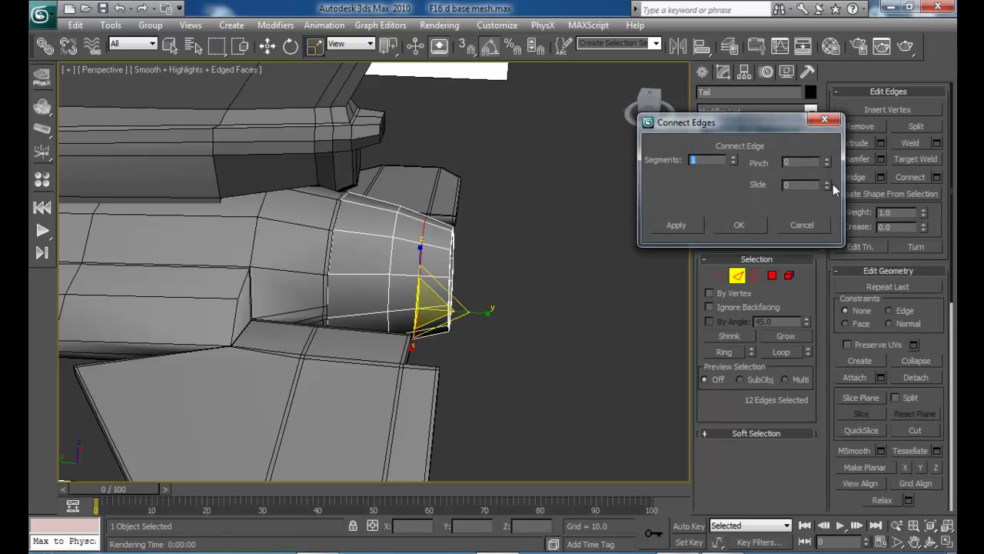
{"action": "left_click_drag", "start_coordinate": [816, 150], "coordinate": [795, 60]}
{"action": "left_click", "coordinate": [731, 228]}
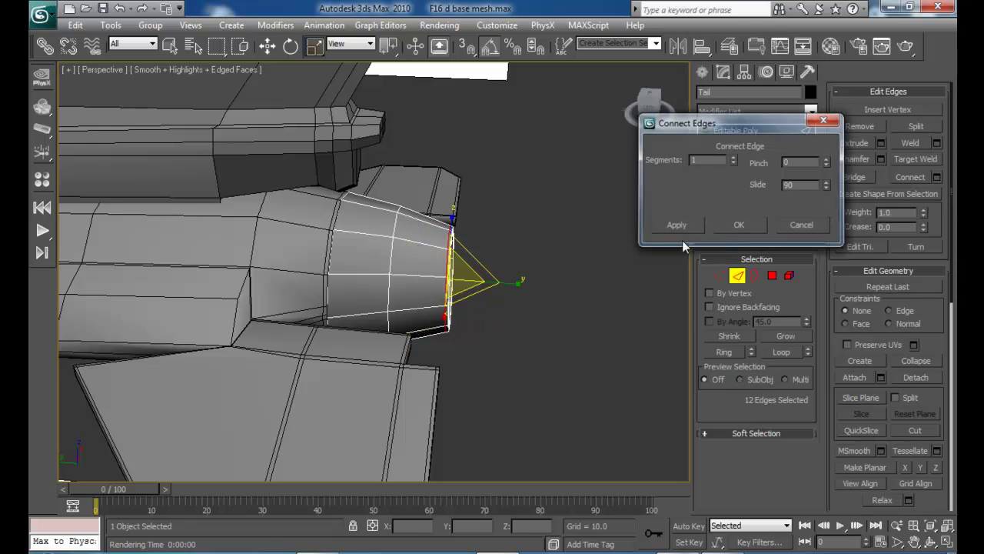
- Try to connect the ring of lengthwise edges on the nozzle's front section with 1 segment, pinch 0 and slide -88
{"action": "left_click", "coordinate": [365, 234]}
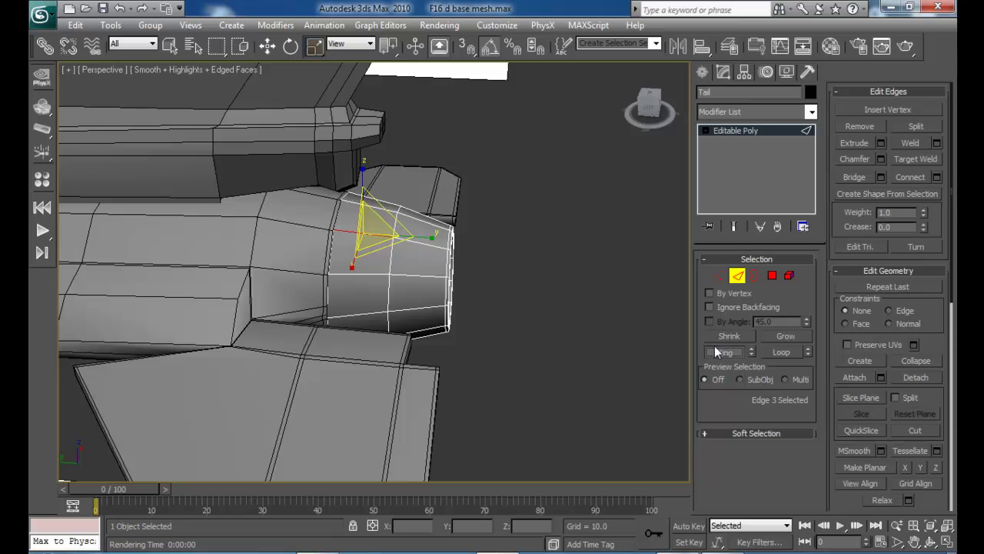
{"action": "left_click", "coordinate": [717, 351]}
{"action": "left_click", "coordinate": [936, 177]}
{"action": "left_click_drag", "start_coordinate": [826, 184], "coordinate": [818, 427]}
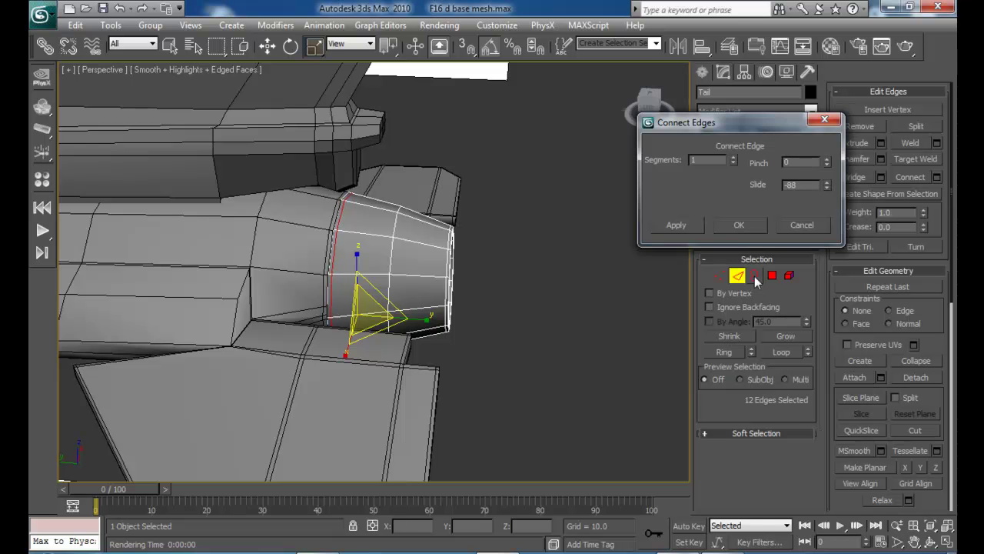
{"action": "left_click", "coordinate": [582, 316]}
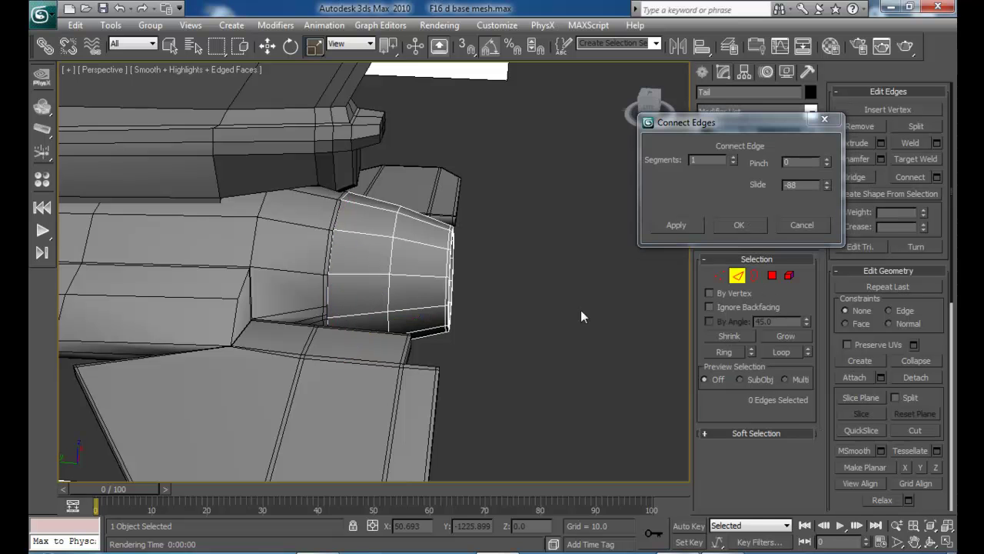
{"action": "left_click", "coordinate": [736, 223]}
- Ring-select the lengthwise edges around the nozzle's front section, connect them with 1 segment, pinch 0 and slide -88, and clear the selection
{"action": "middle_click_drag", "start_coordinate": [507, 312], "coordinate": [434, 243], "text": "alt"}
{"action": "left_click", "coordinate": [435, 235]}
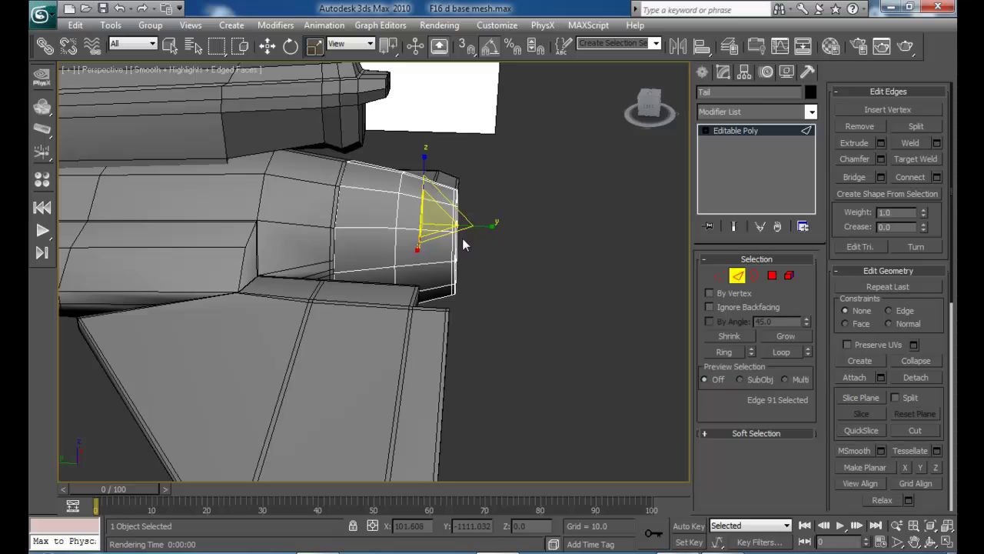
{"action": "scroll", "coordinate": [403, 226], "scroll_direction": "up", "scroll_amount": 3}
{"action": "left_click", "coordinate": [354, 183]}
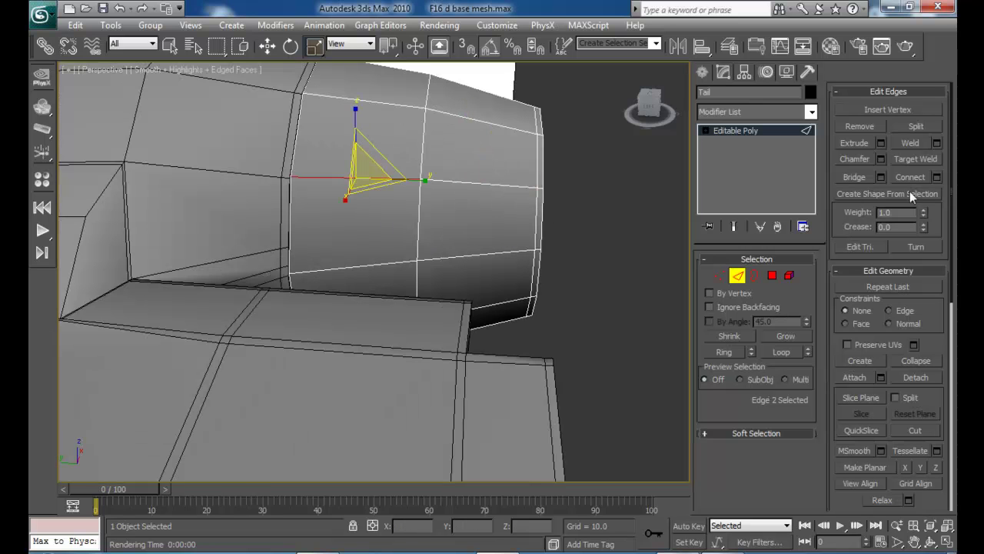
{"action": "left_click", "coordinate": [724, 353]}
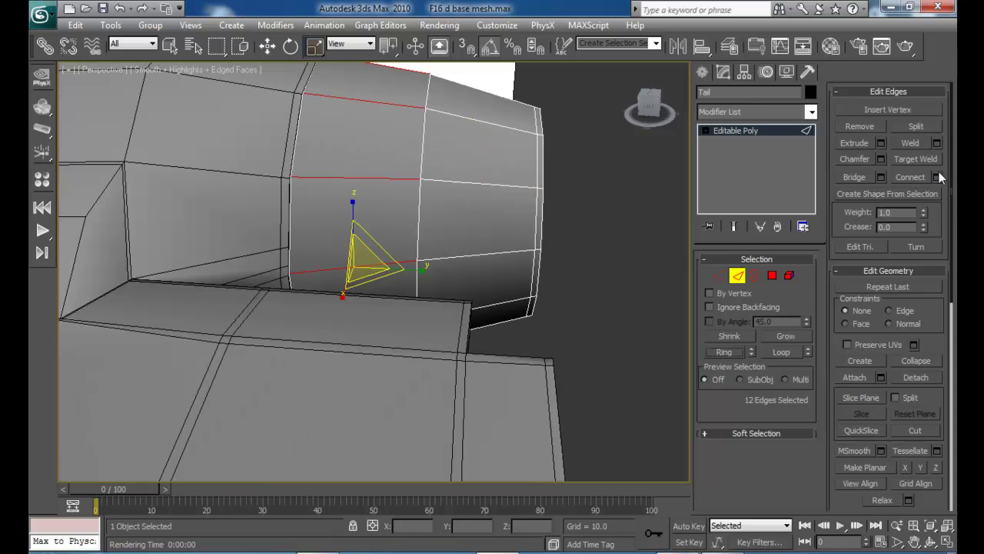
{"action": "left_click", "coordinate": [938, 177]}
{"action": "left_click", "coordinate": [752, 221]}
{"action": "left_click", "coordinate": [606, 255]}
- Leave edge editing on the engine nozzle and select the vertical tail object
{"action": "middle_click_drag", "start_coordinate": [505, 261], "coordinate": [556, 316]}
{"action": "scroll", "coordinate": [523, 296], "scroll_direction": "down", "scroll_amount": 6}
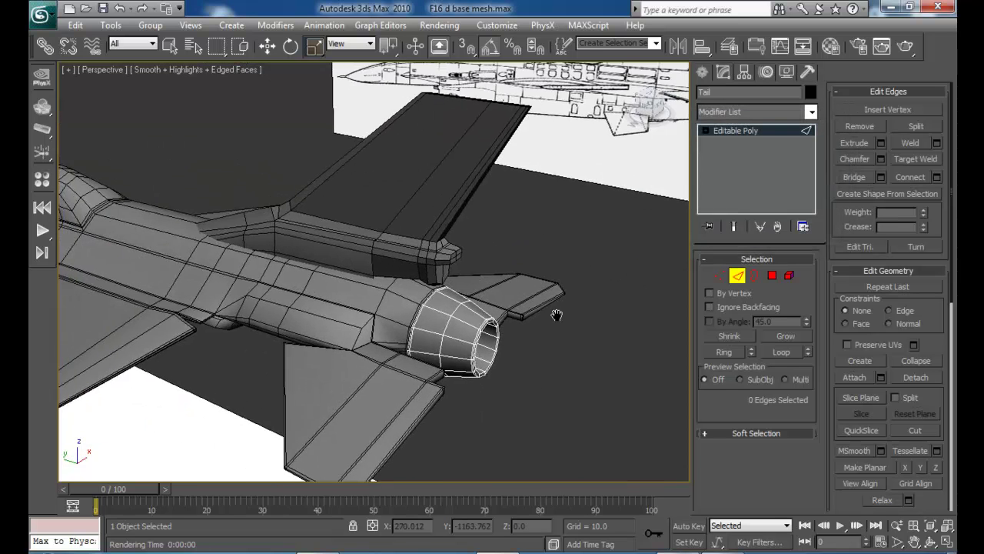
{"action": "scroll", "coordinate": [557, 315], "scroll_direction": "down", "scroll_amount": 4}
{"action": "middle_click_drag", "start_coordinate": [482, 300], "coordinate": [521, 296], "text": "alt"}
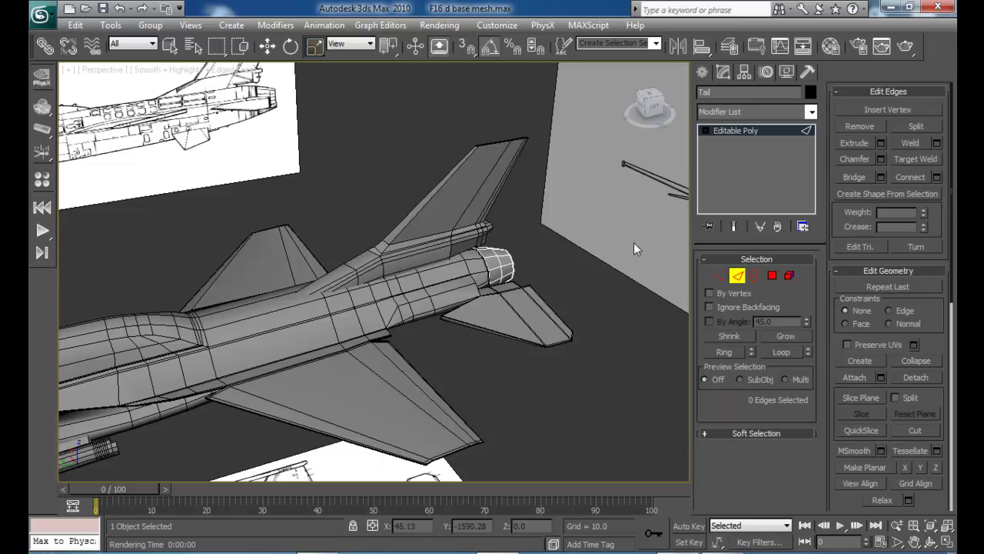
{"action": "left_click", "coordinate": [731, 274]}
{"action": "left_click", "coordinate": [415, 202]}
{"action": "left_click", "coordinate": [461, 193]}
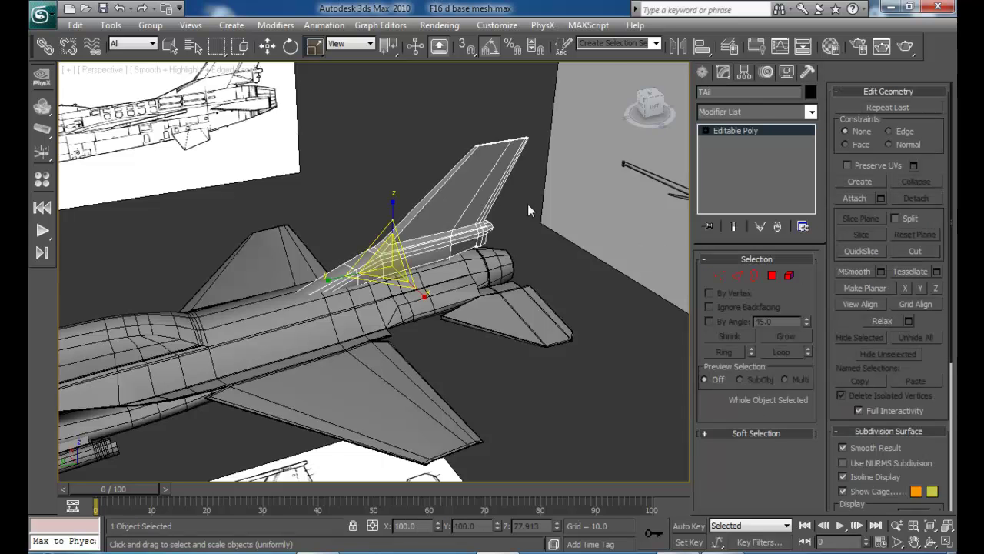
- Apply a TurboSmooth modifier to the vertical tail with 2 iterations and isoline display on
{"action": "left_click", "coordinate": [745, 114]}
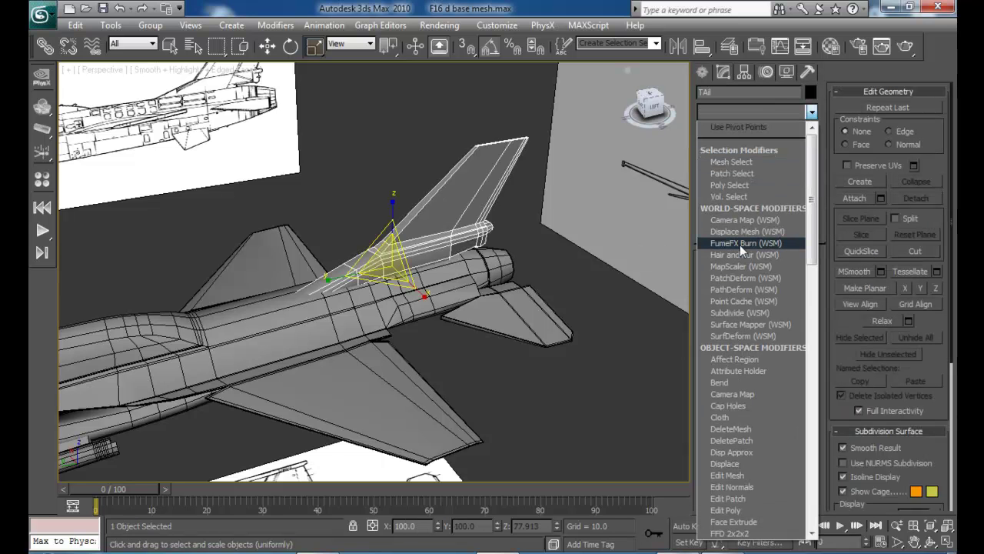
{"action": "key", "text": "t"}
{"action": "key", "text": "u"}
{"action": "key", "text": "Return"}
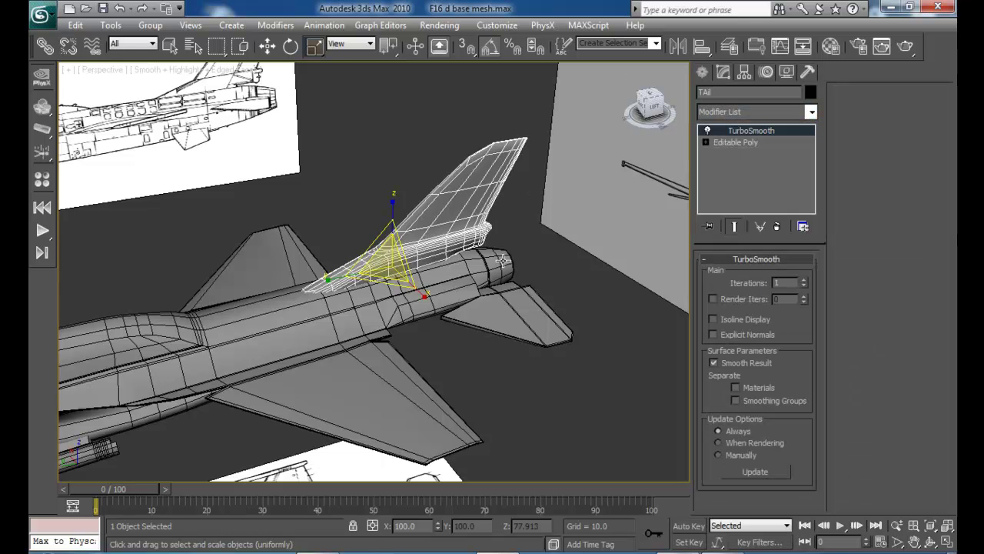
{"action": "left_click", "coordinate": [803, 281]}
{"action": "left_click", "coordinate": [714, 319]}
{"action": "left_click", "coordinate": [630, 316]}
- Inspect the smoothed vertical tail around its root and remove its TurboSmooth modifier
{"action": "middle_click_drag", "start_coordinate": [538, 300], "coordinate": [628, 292], "text": "alt"}
{"action": "scroll", "coordinate": [313, 336], "scroll_direction": "up", "scroll_amount": 5}
{"action": "middle_click_drag", "start_coordinate": [345, 353], "coordinate": [452, 244], "text": "alt"}
{"action": "left_click", "coordinate": [453, 244]}
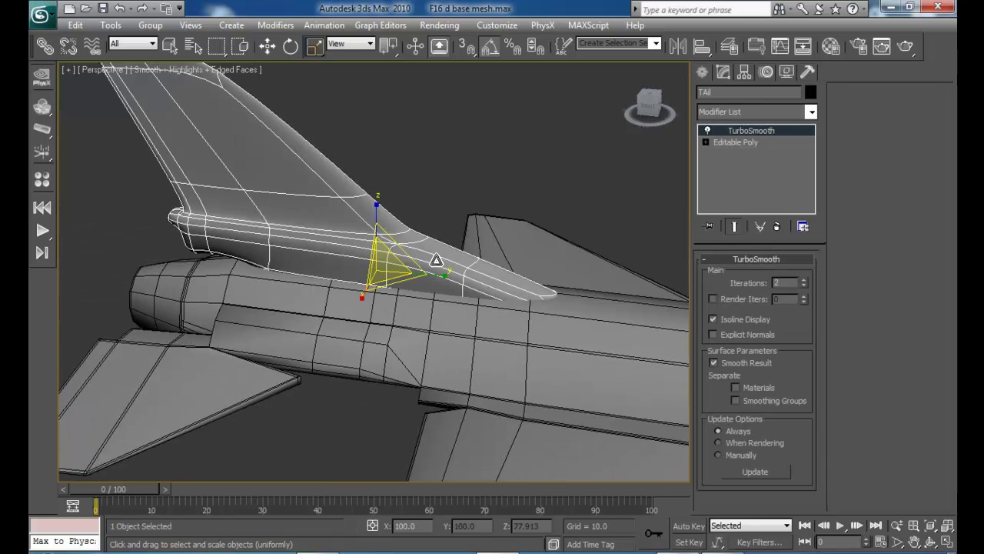
{"action": "left_click", "coordinate": [779, 227]}
- Ring-select the spanwise edges around the vertical tail's fin and connect them near the tip with 1 segment, pinch 0 and slide 98
{"action": "middle_click_drag", "start_coordinate": [466, 311], "coordinate": [464, 269]}
{"action": "scroll", "coordinate": [391, 290], "scroll_direction": "up", "scroll_amount": 4}
{"action": "left_click", "coordinate": [738, 275]}
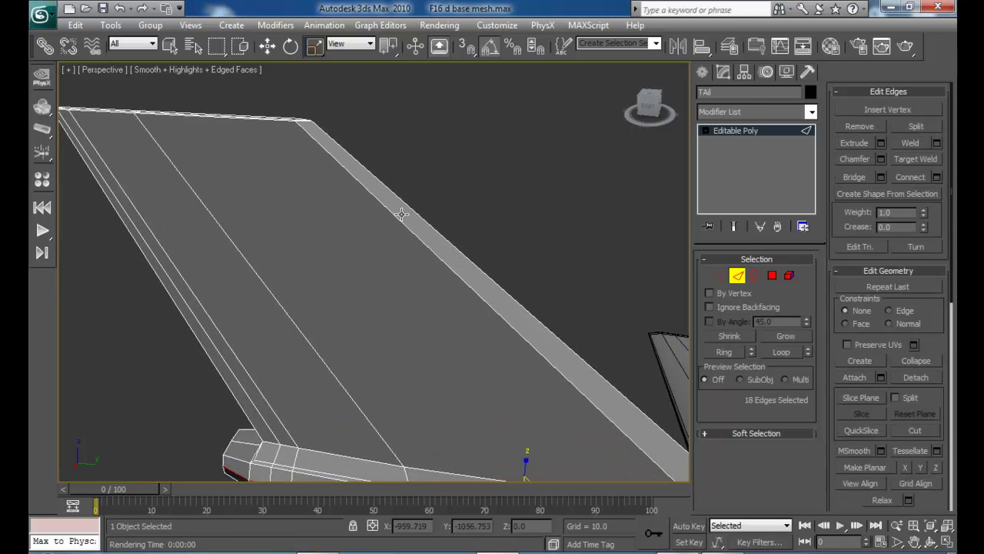
{"action": "double_click", "coordinate": [391, 218]}
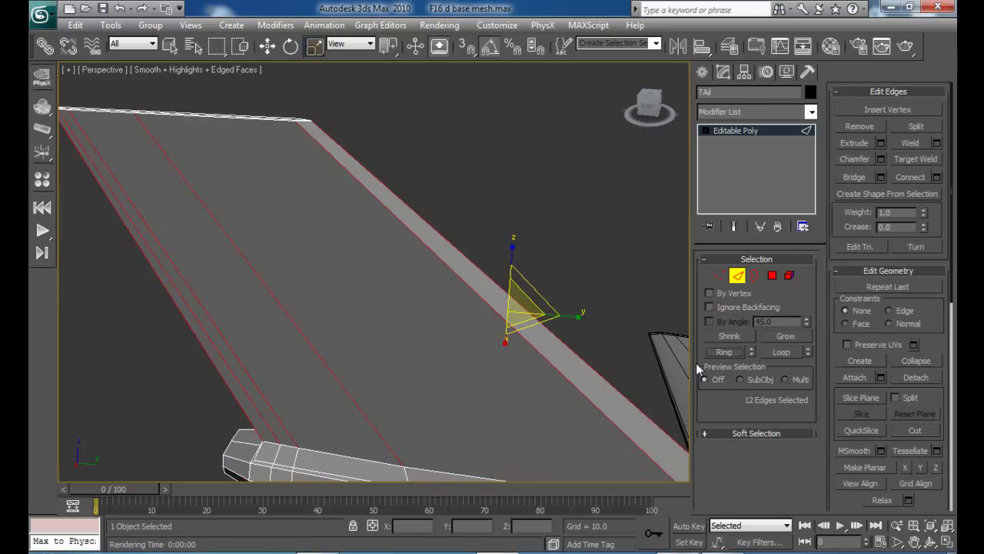
{"action": "left_click", "coordinate": [938, 178]}
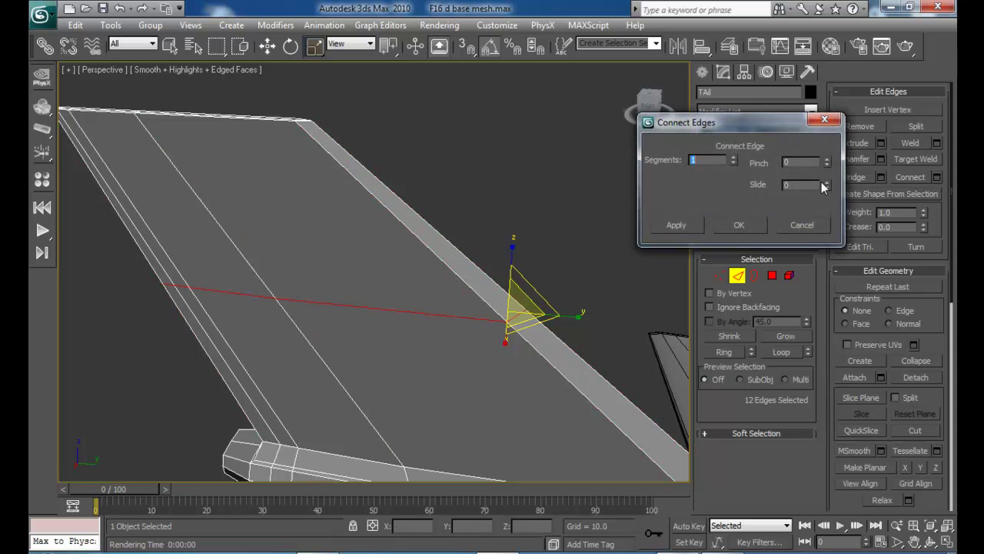
{"action": "left_click_drag", "start_coordinate": [826, 185], "coordinate": [744, 44]}
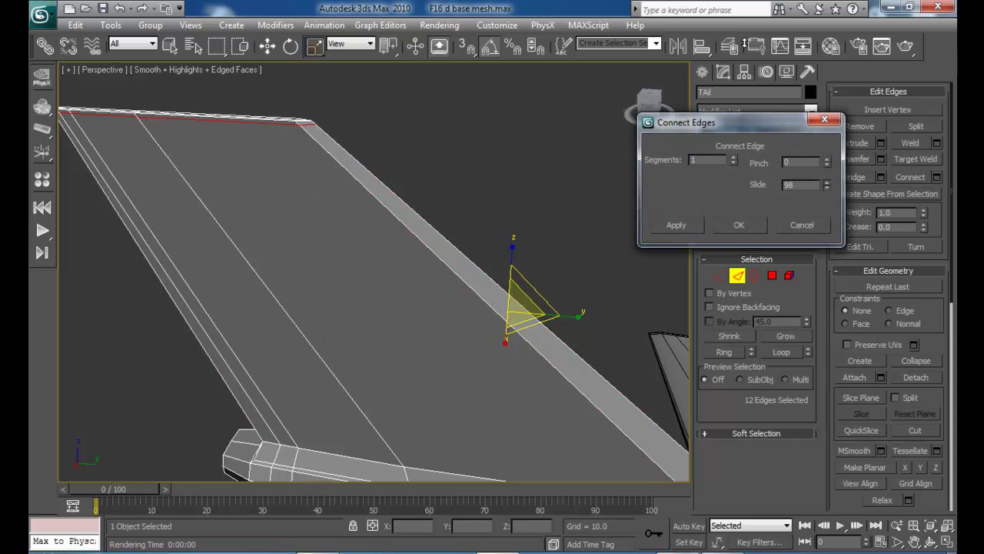
{"action": "left_click", "coordinate": [737, 225]}
- Ring-select the short vertical edges along the vertical tail's bottom border and connect them with 1 segment, pinch 0 and slide 94
{"action": "scroll", "coordinate": [501, 192], "scroll_direction": "down", "scroll_amount": 2}
{"action": "scroll", "coordinate": [420, 183], "scroll_direction": "up", "scroll_amount": 4}
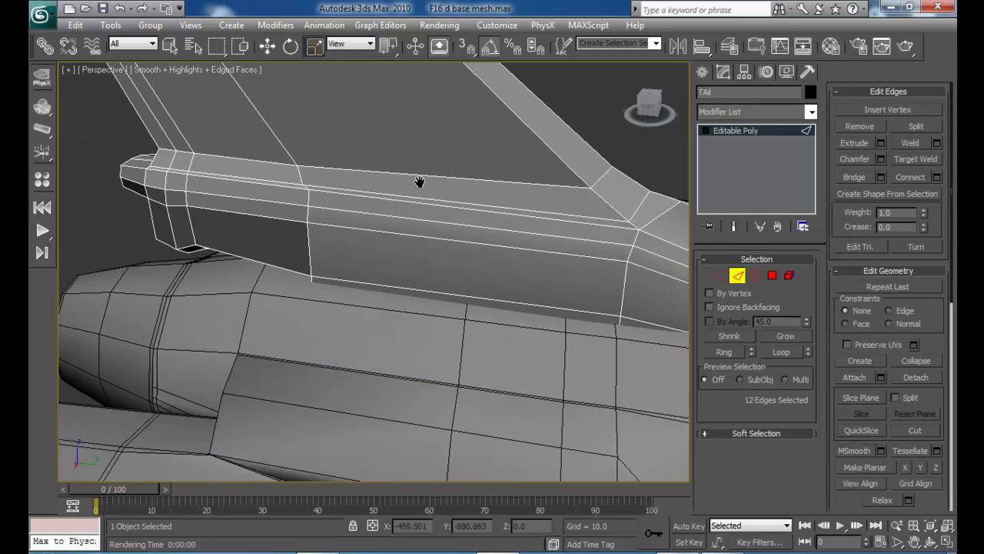
{"action": "left_click", "coordinate": [272, 314]}
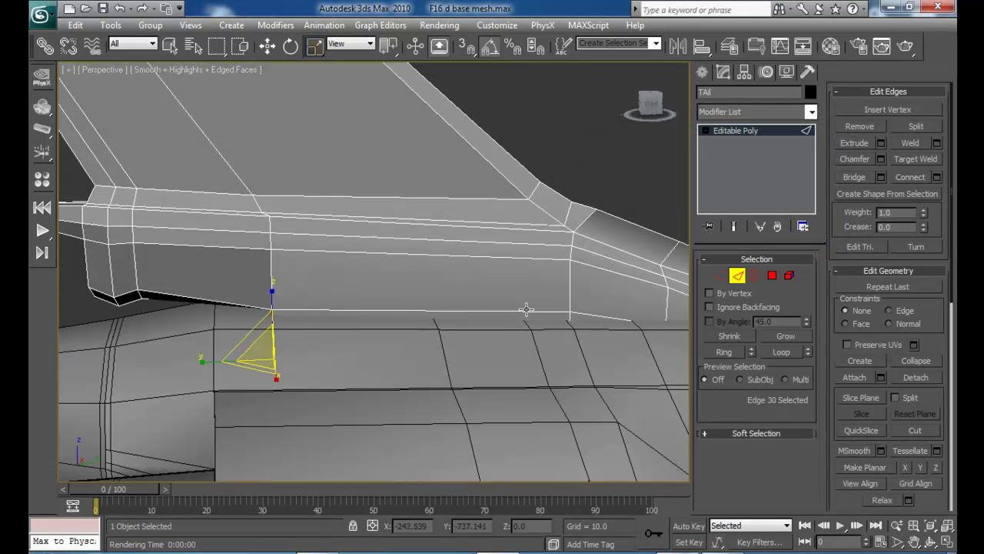
{"action": "left_click", "coordinate": [719, 352]}
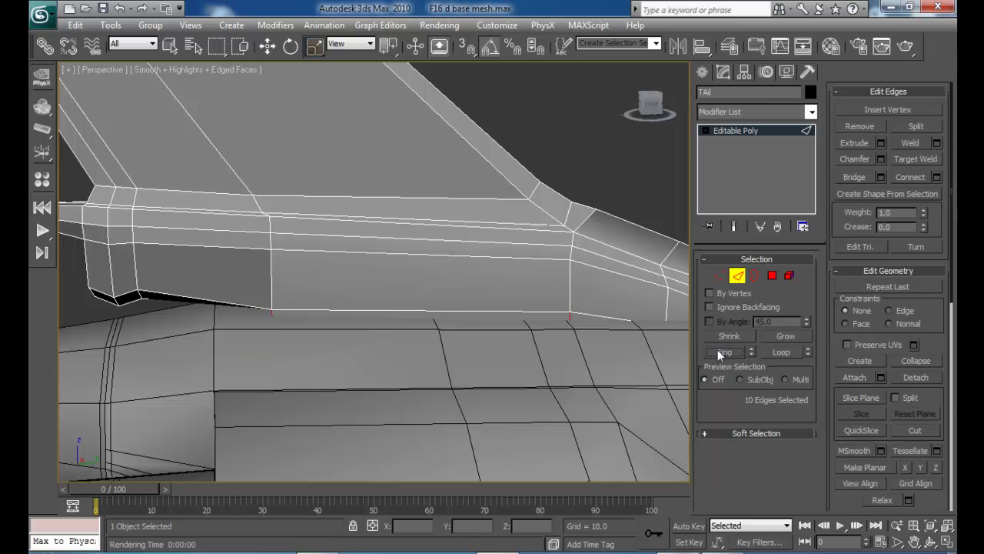
{"action": "left_click", "coordinate": [937, 176]}
{"action": "left_click_drag", "start_coordinate": [826, 191], "coordinate": [826, 191]}
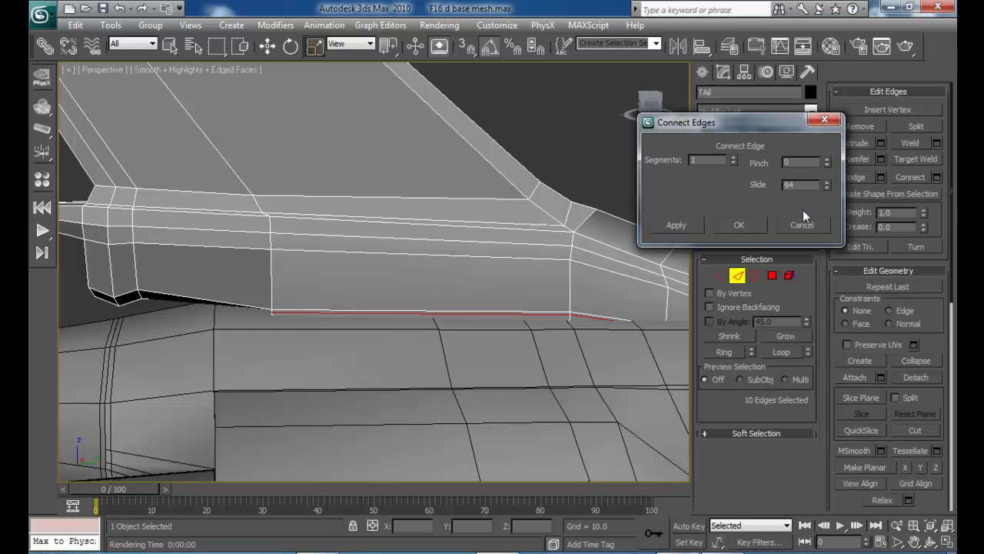
{"action": "middle_click_drag", "start_coordinate": [251, 190], "coordinate": [229, 216]}
{"action": "left_click", "coordinate": [734, 225]}
- Ring-select the lengthwise edges of the stub behind the tail's base, connect them with 1 segment close to its rear face, and clear the selection
{"action": "left_click", "coordinate": [240, 216]}
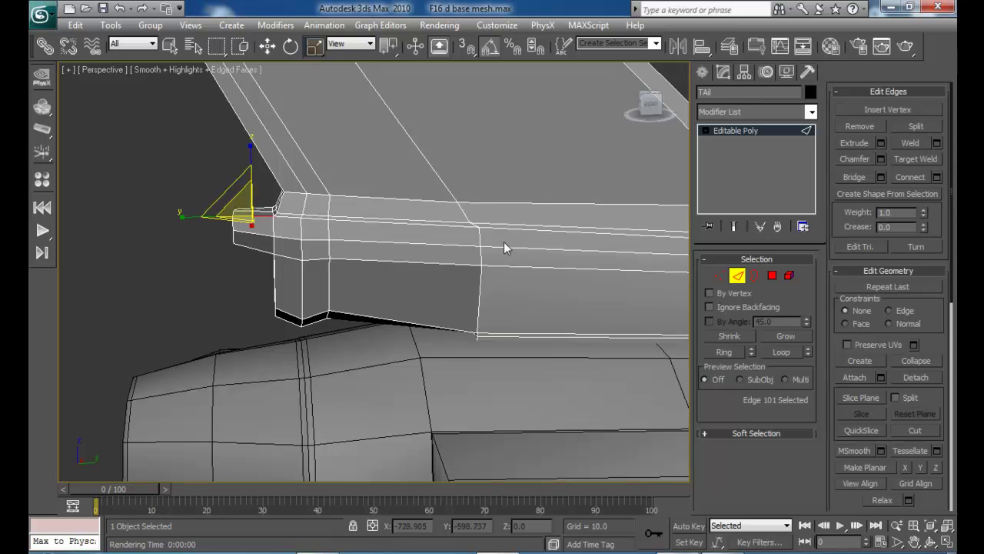
{"action": "left_click", "coordinate": [725, 352]}
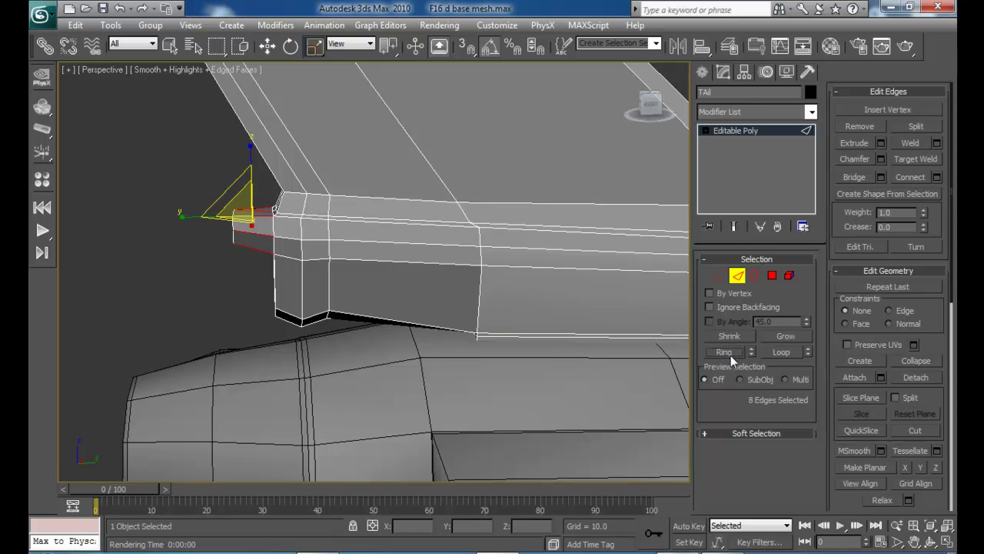
{"action": "left_click", "coordinate": [936, 177]}
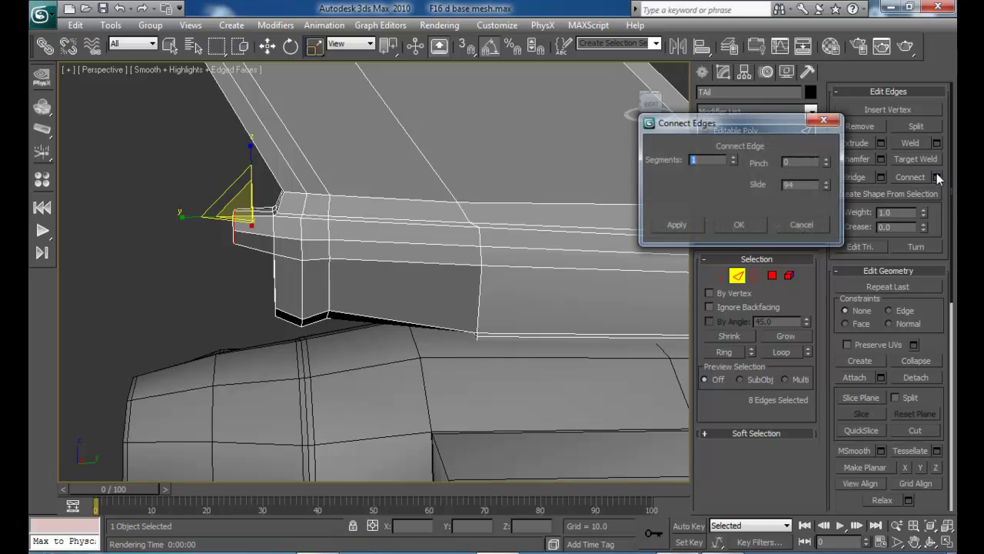
{"action": "left_click_drag", "start_coordinate": [826, 187], "coordinate": [826, 191]}
{"action": "middle_click_drag", "start_coordinate": [236, 224], "coordinate": [351, 243]}
{"action": "scroll", "coordinate": [313, 233], "scroll_direction": "up", "scroll_amount": 5}
{"action": "left_click", "coordinate": [739, 225]}
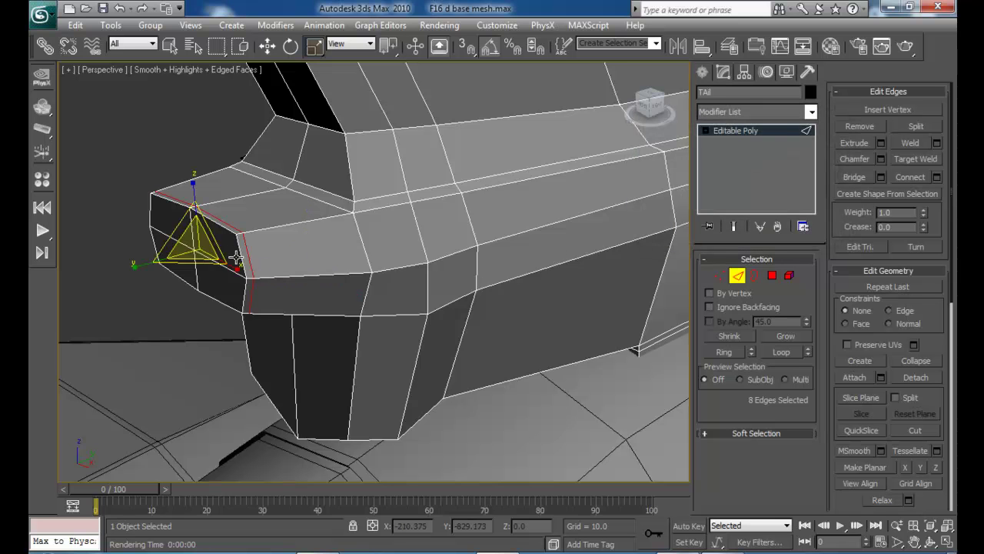
{"action": "left_click", "coordinate": [225, 248]}
{"action": "left_click", "coordinate": [156, 114]}
- Select the edge loop where the fin meets its base, chamfer it by 1.091 with 1 segment, and clear the selection
{"action": "middle_click_drag", "start_coordinate": [157, 115], "coordinate": [407, 209], "text": "alt"}
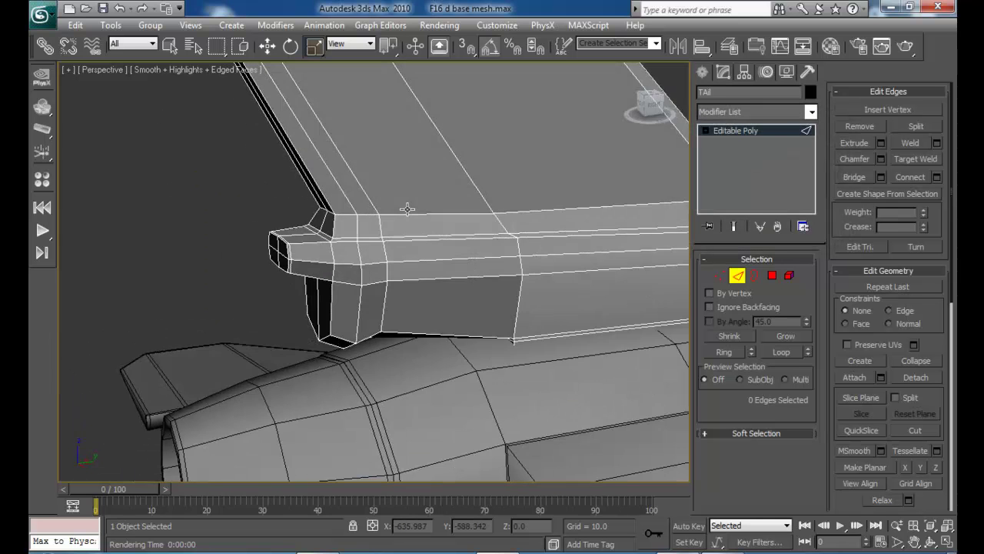
{"action": "left_click", "coordinate": [358, 217]}
{"action": "left_click", "coordinate": [779, 352]}
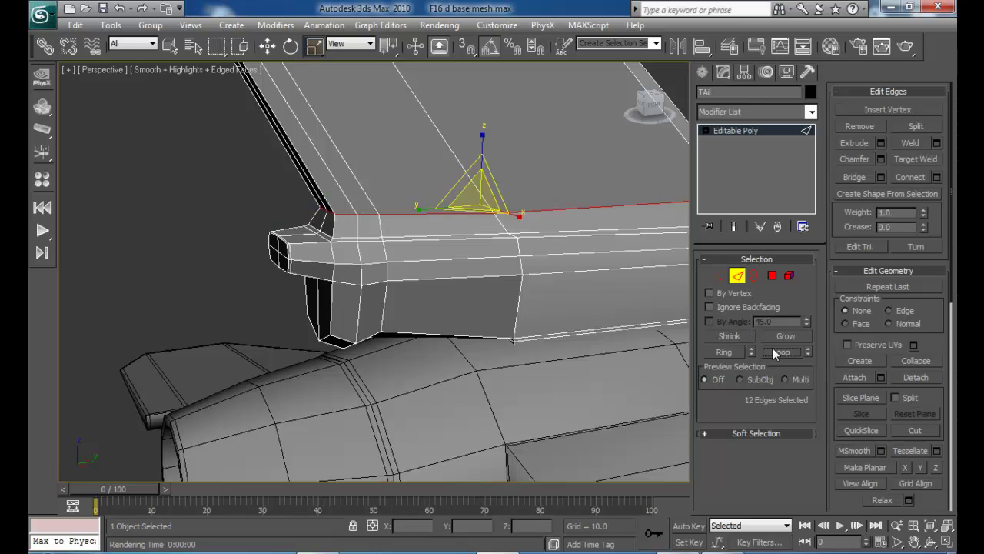
{"action": "left_click", "coordinate": [882, 159]}
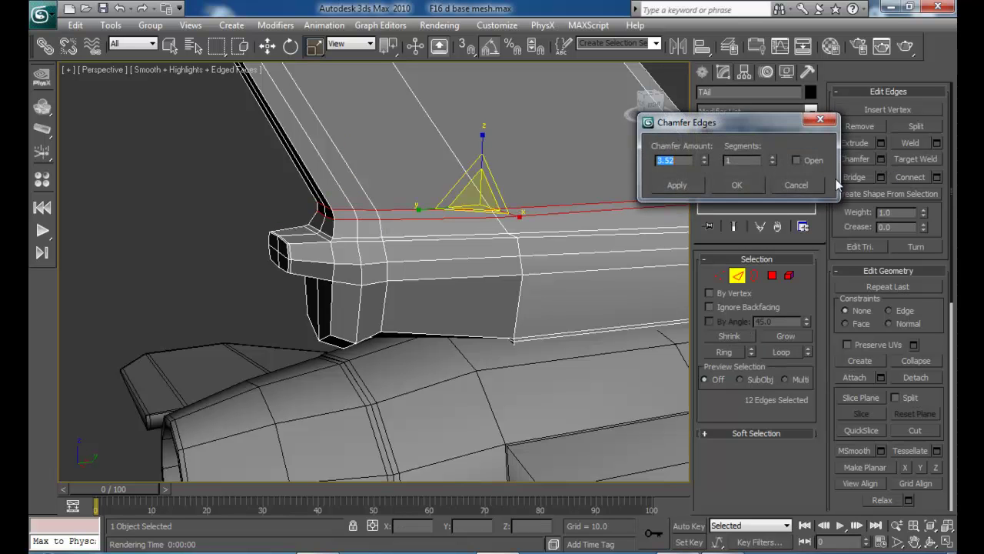
{"action": "left_click_drag", "start_coordinate": [704, 160], "coordinate": [708, 206]}
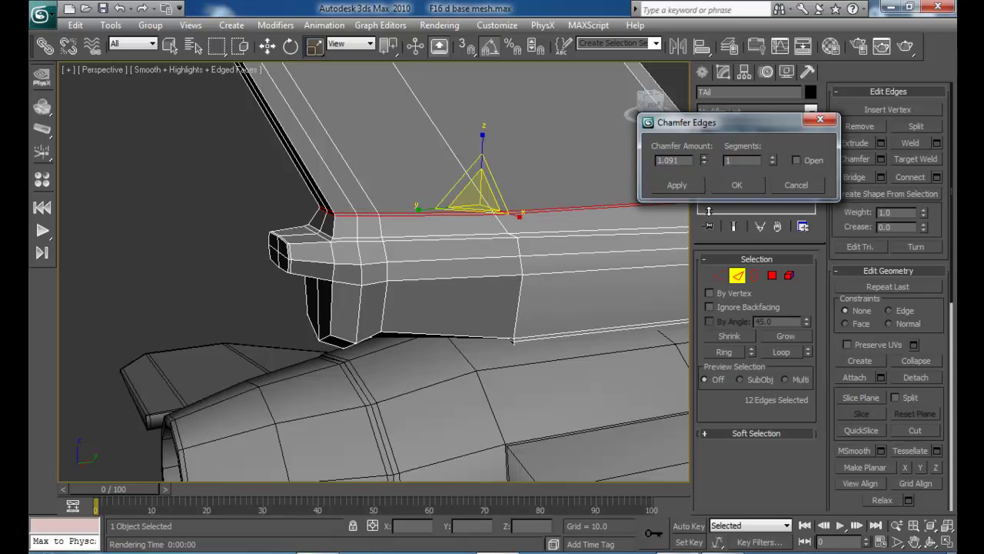
{"action": "left_click", "coordinate": [758, 185]}
{"action": "left_click", "coordinate": [207, 199]}
- Ring-select the edges across one half of the vertical tail's thickness and connect them with 2 segments, pinch 70 and slide 0
{"action": "middle_click_drag", "start_coordinate": [460, 247], "coordinate": [316, 273]}
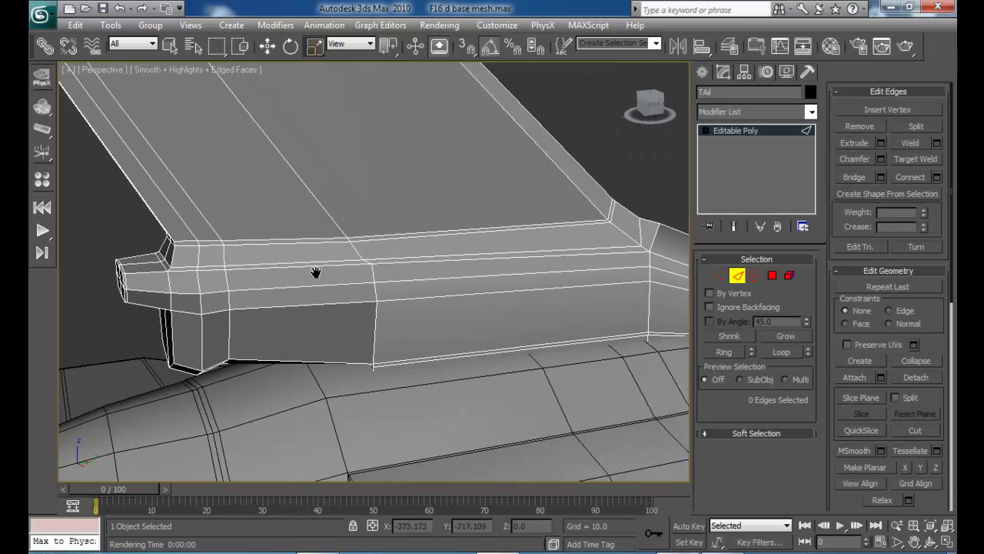
{"action": "scroll", "coordinate": [308, 270], "scroll_direction": "down", "scroll_amount": 2}
{"action": "middle_click_drag", "start_coordinate": [533, 301], "coordinate": [392, 297], "text": "alt"}
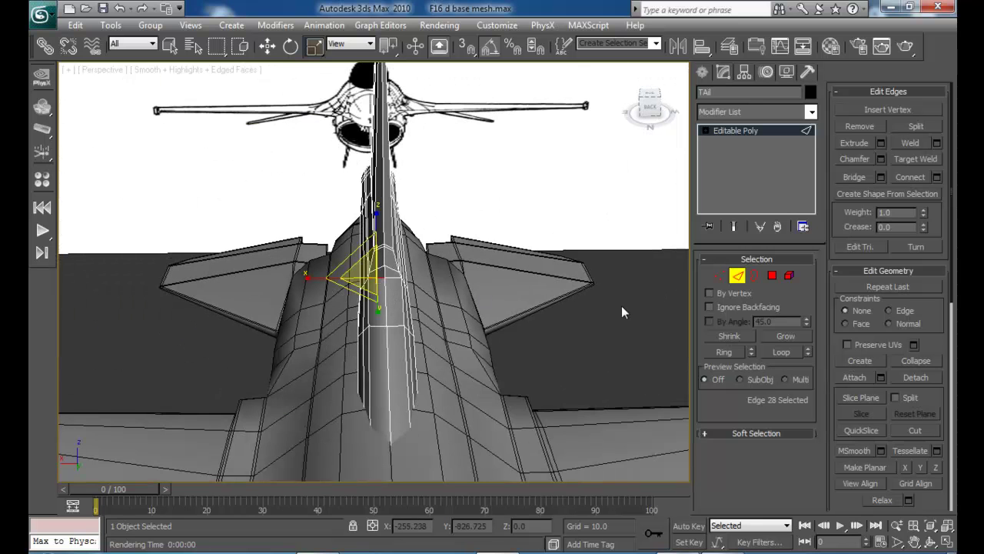
{"action": "left_click", "coordinate": [728, 353]}
{"action": "middle_click_drag", "start_coordinate": [556, 275], "coordinate": [559, 295]}
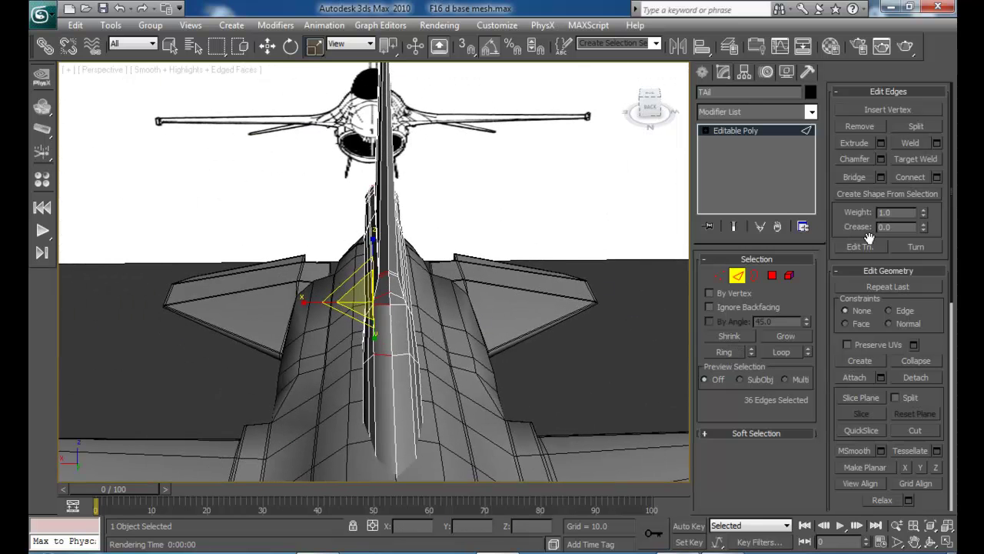
{"action": "left_click", "coordinate": [937, 177]}
{"action": "left_click_drag", "start_coordinate": [826, 186], "coordinate": [848, 321]}
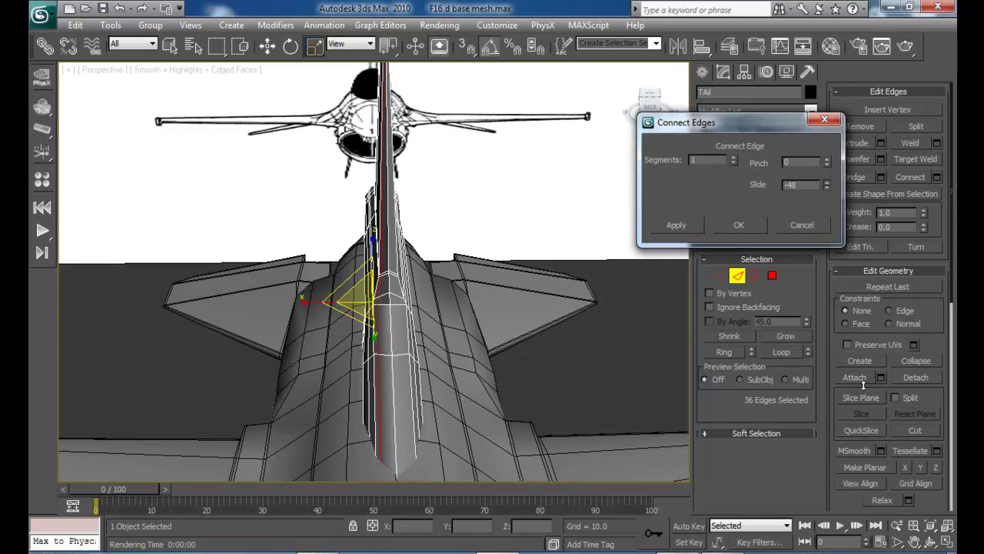
{"action": "right_click", "coordinate": [826, 183]}
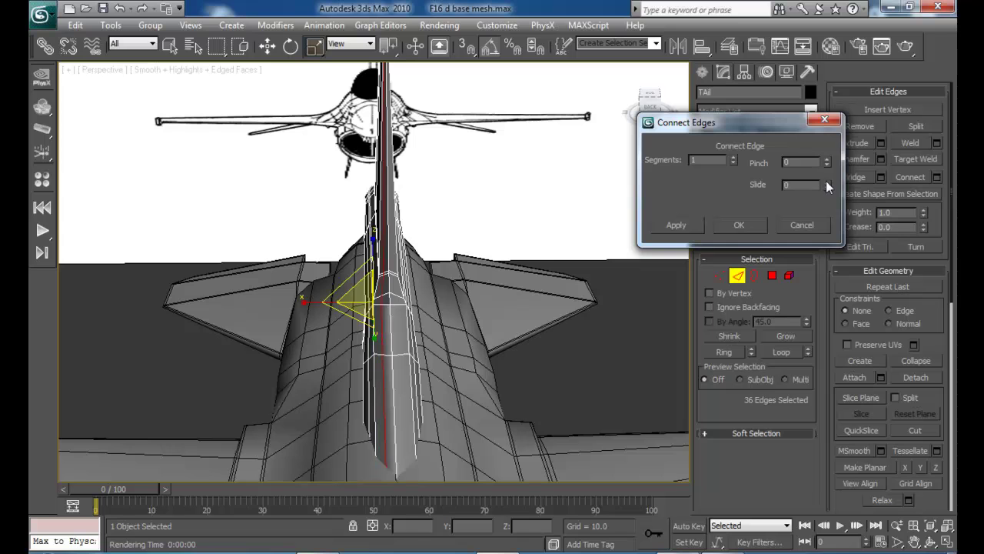
{"action": "left_click", "coordinate": [733, 157]}
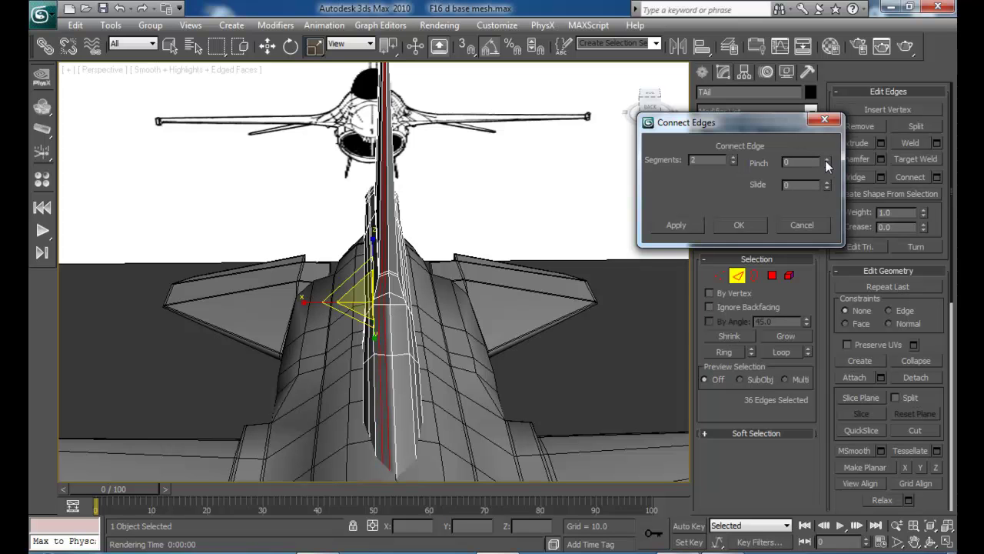
{"action": "left_click_drag", "start_coordinate": [824, 121], "coordinate": [820, 93]}
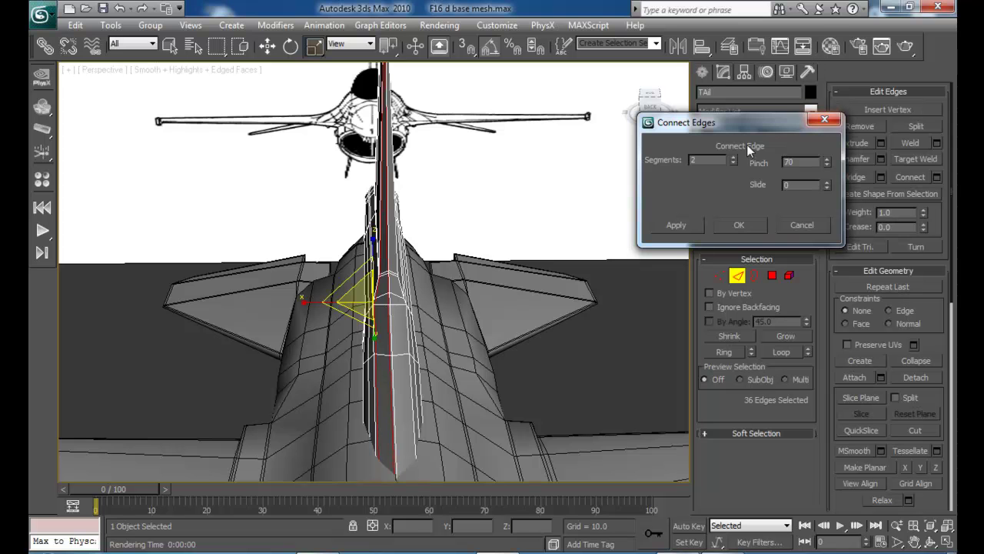
{"action": "left_click", "coordinate": [730, 223]}
- Connect the edge ring across the other half of the vertical tail's thickness with 2 segments, pinch 70 and slide 0, and clear the selection
{"action": "middle_click_drag", "start_coordinate": [573, 226], "coordinate": [316, 258], "text": "alt"}
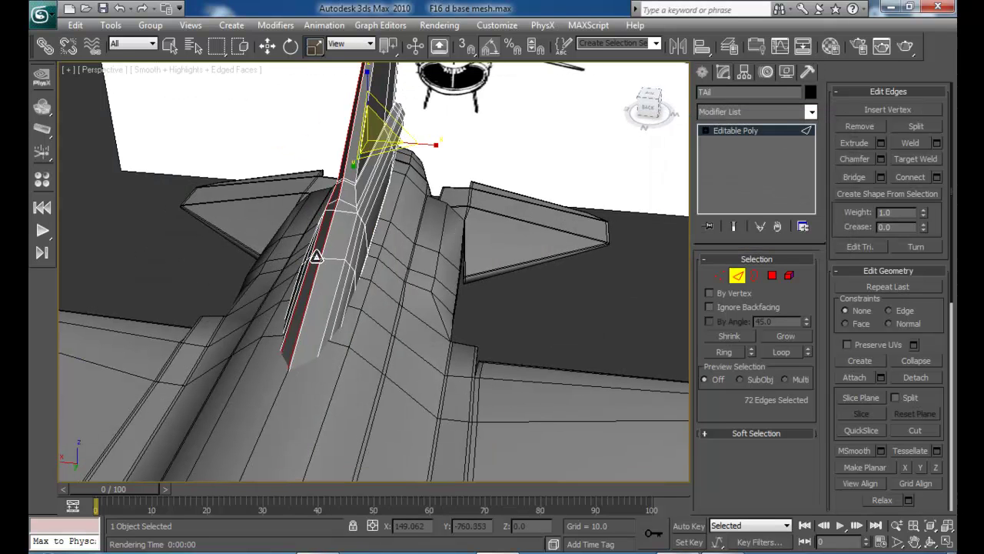
{"action": "left_click", "coordinate": [335, 261]}
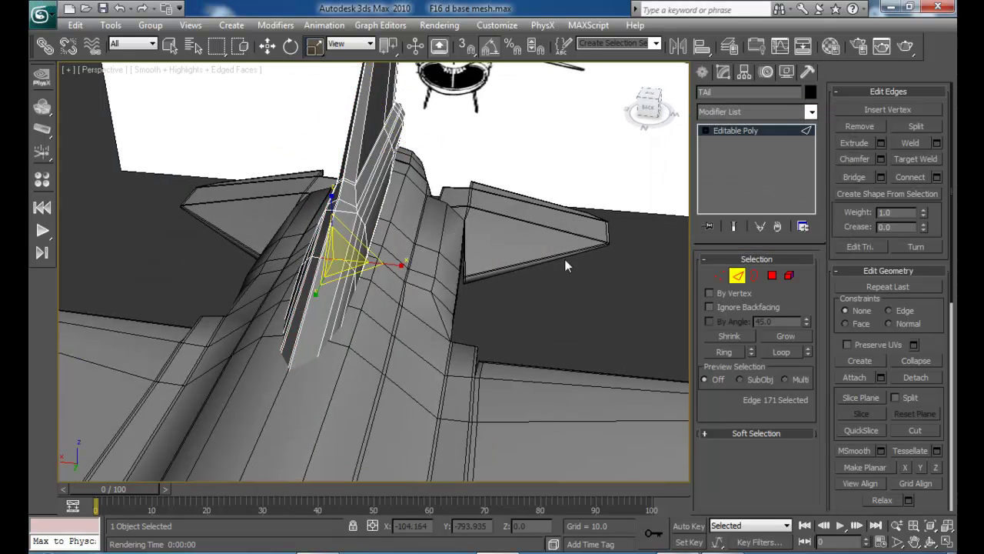
{"action": "left_click", "coordinate": [732, 350]}
{"action": "left_click", "coordinate": [937, 178]}
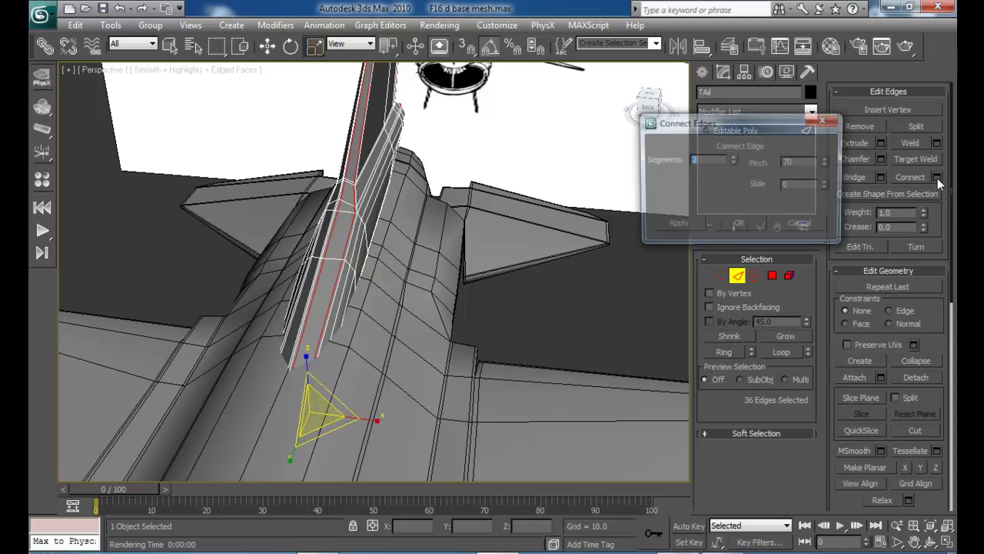
{"action": "left_click", "coordinate": [730, 225]}
{"action": "left_click", "coordinate": [520, 299]}
- Apply TurboSmooth to the vertical tail with 2 iterations and Isoline Display enabled, and deselect the tail
{"action": "middle_click_drag", "start_coordinate": [520, 299], "coordinate": [490, 267], "text": "alt"}
{"action": "left_click", "coordinate": [764, 113]}
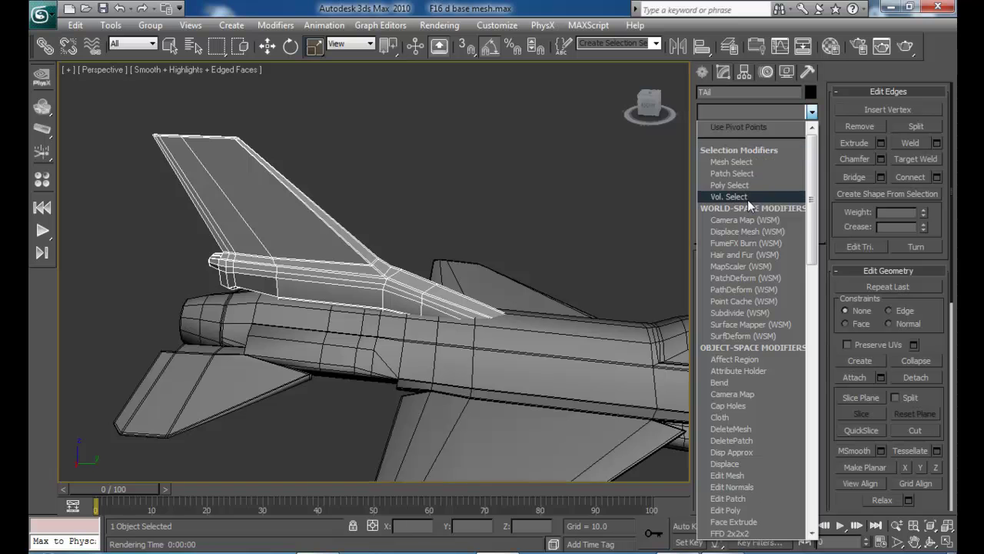
{"action": "type", "text": "tu"}
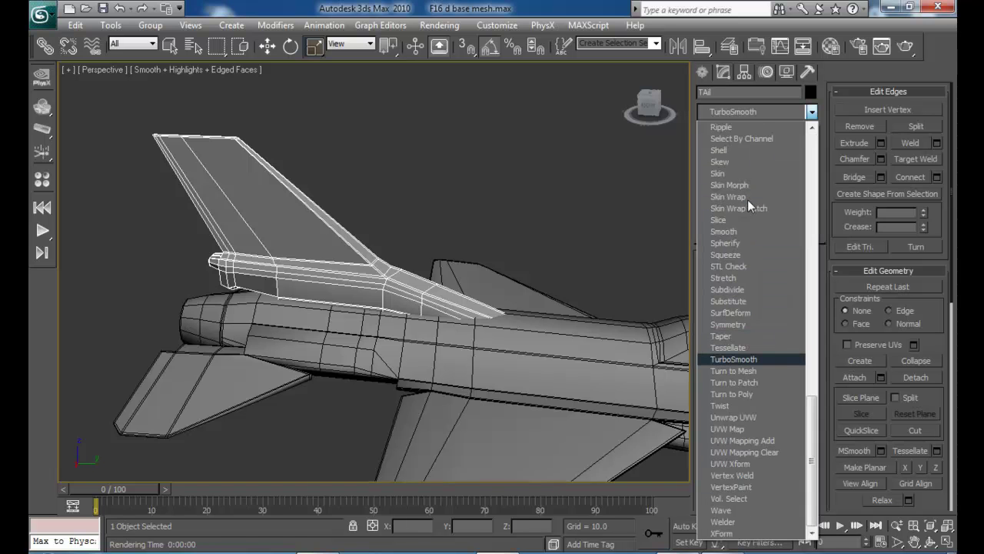
{"action": "key", "text": "Return"}
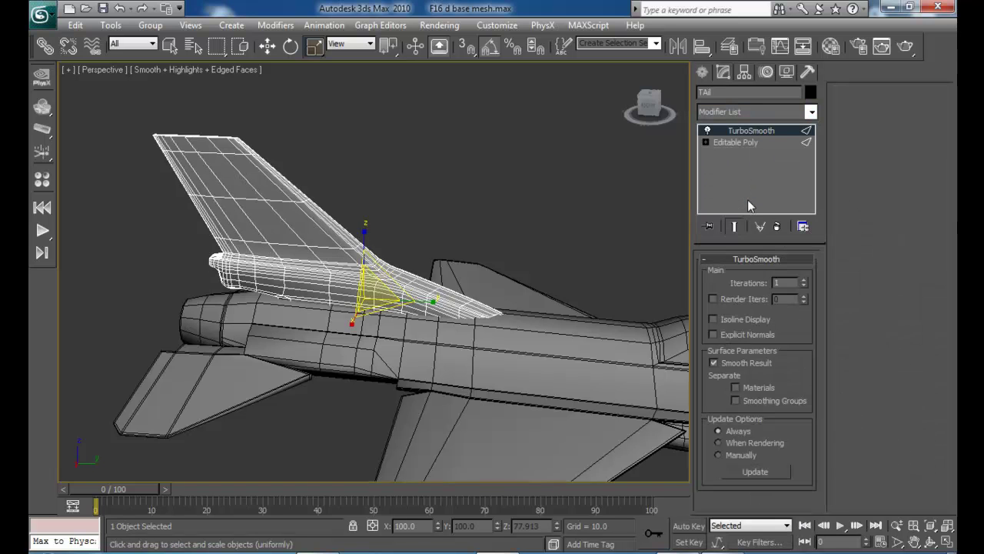
{"action": "left_click", "coordinate": [804, 280]}
{"action": "left_click", "coordinate": [507, 264]}
{"action": "middle_click_drag", "start_coordinate": [507, 264], "coordinate": [596, 283], "text": "alt"}
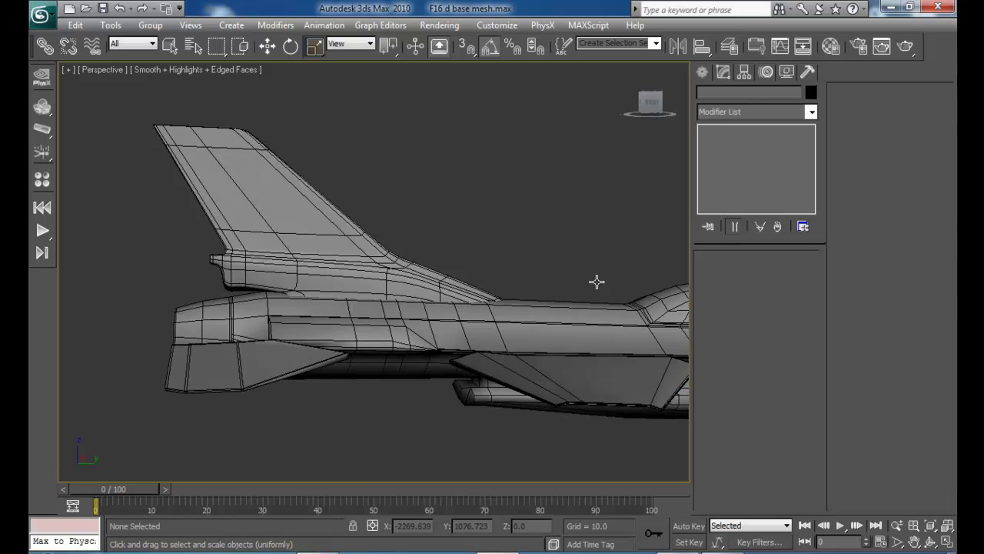
{"action": "left_click", "coordinate": [365, 265]}
{"action": "middle_click_drag", "start_coordinate": [526, 266], "coordinate": [454, 293], "text": "alt"}
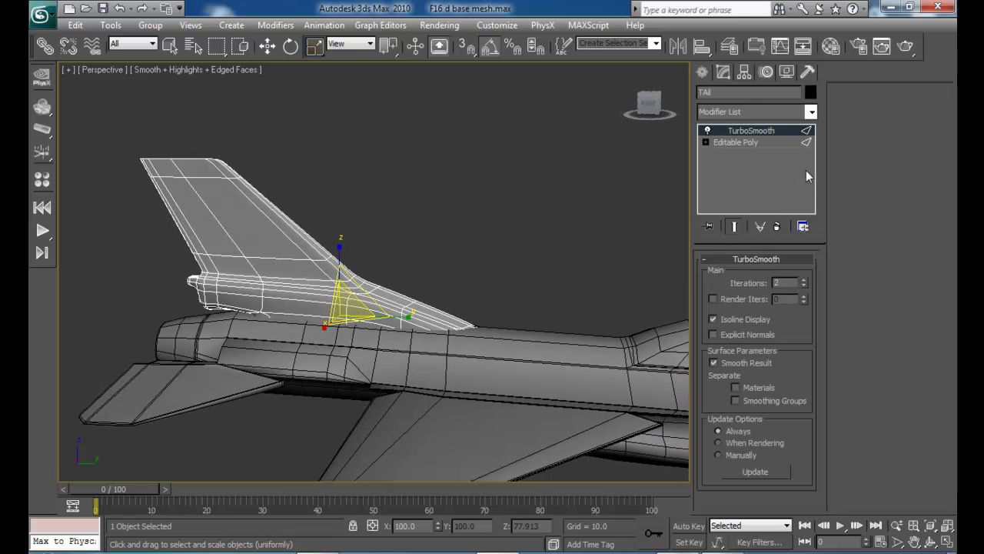
{"action": "left_click", "coordinate": [734, 143]}
{"action": "left_click", "coordinate": [741, 274]}
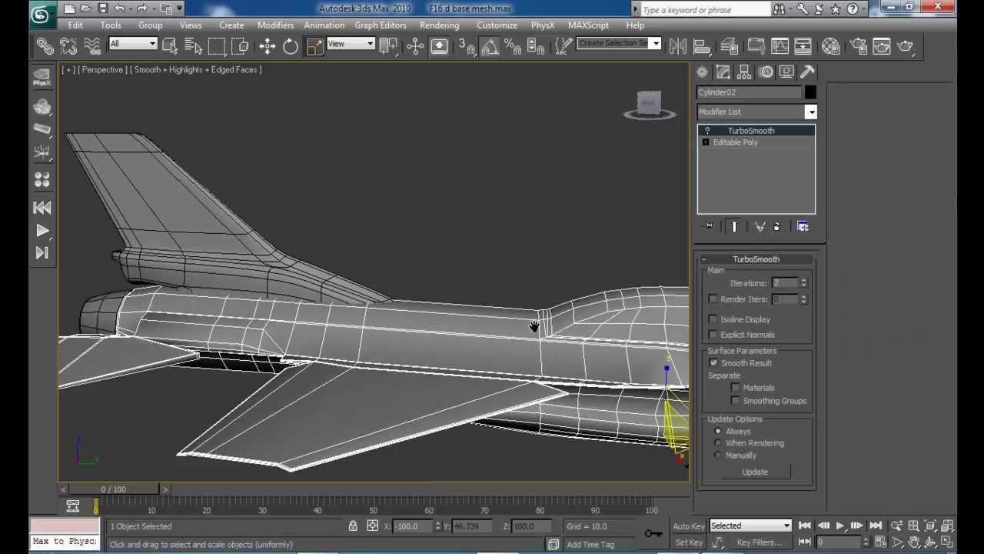
- Turn the fuselage's TurboSmooth modifier back on, enable its Isoline Display and deselect the fuselage
{"action": "middle_click_drag", "start_coordinate": [534, 325], "coordinate": [679, 136], "text": "alt"}
{"action": "left_click", "coordinate": [709, 131]}
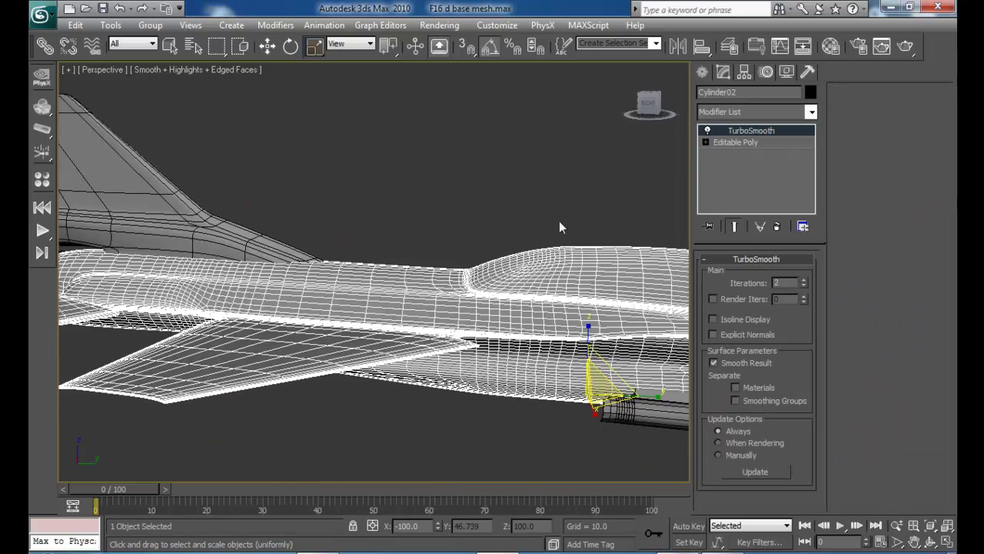
{"action": "left_click", "coordinate": [558, 222]}
{"action": "middle_click_drag", "start_coordinate": [571, 307], "coordinate": [411, 252], "text": "alt"}
{"action": "key", "text": "ctrl+z"}
{"action": "left_click", "coordinate": [742, 315]}
{"action": "left_click", "coordinate": [608, 256]}
- Apply TurboSmooth with 2 iterations and Isoline Display to the Cylinder03 pod beside the air intake, and deselect it
{"action": "scroll", "coordinate": [384, 250], "scroll_direction": "up", "scroll_amount": 8}
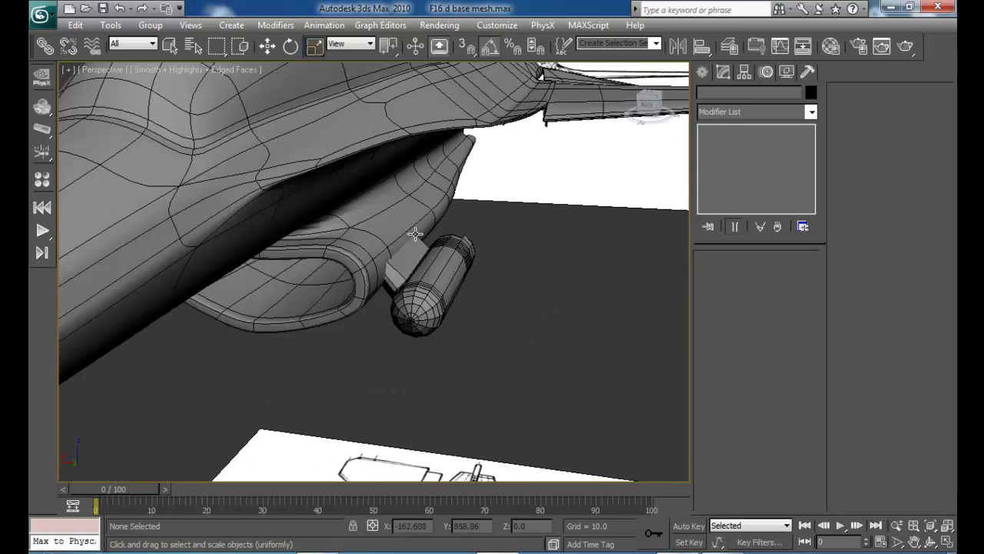
{"action": "left_click", "coordinate": [330, 304]}
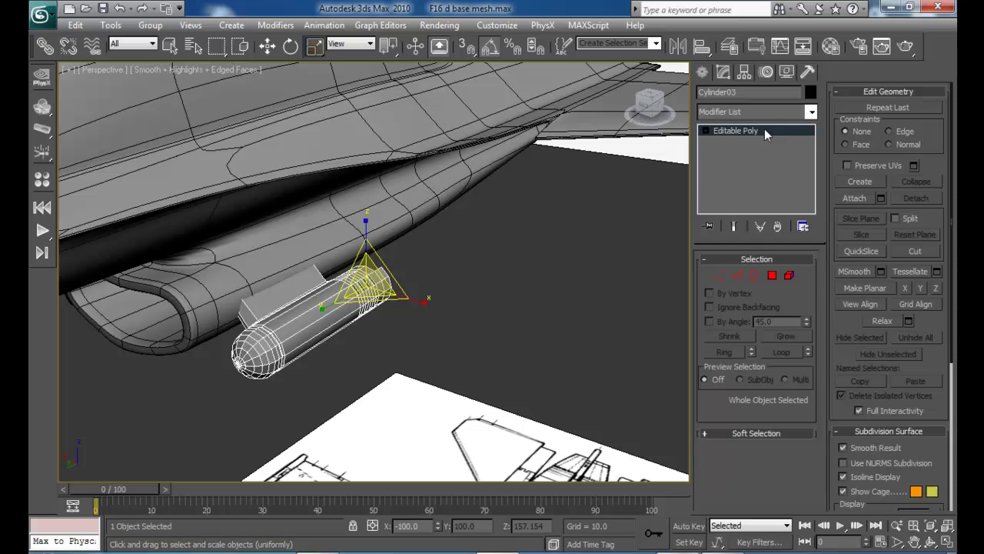
{"action": "left_click", "coordinate": [775, 112]}
{"action": "key", "text": "t"}
{"action": "key", "text": "u"}
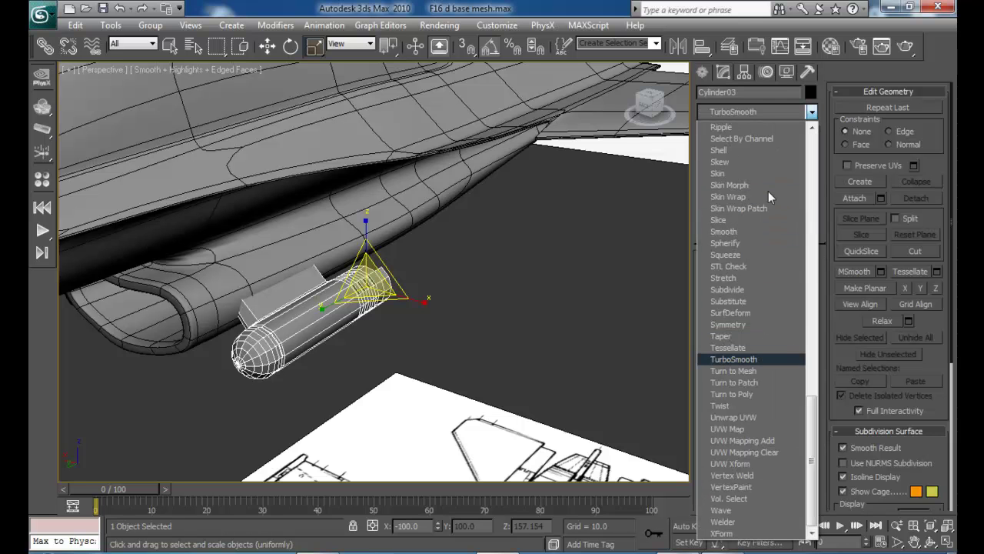
{"action": "key", "text": "Return"}
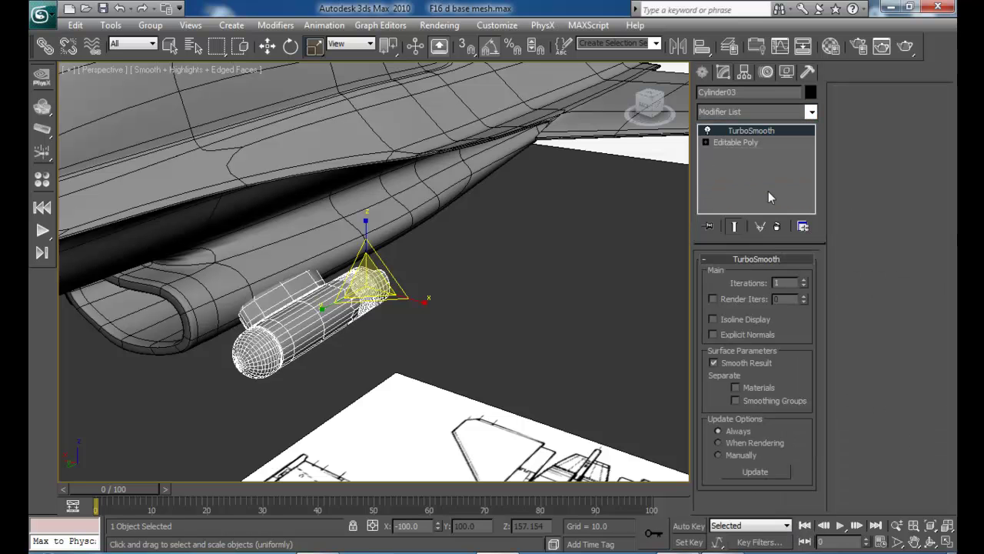
{"action": "left_click", "coordinate": [804, 280]}
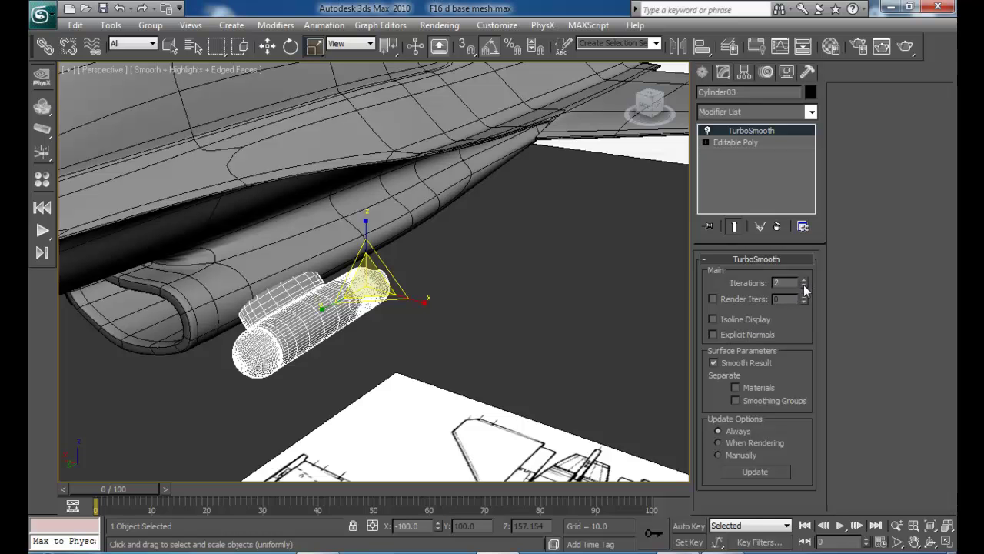
{"action": "left_click", "coordinate": [515, 316]}
- Apply TurboSmooth with 1 iteration to the Cylinder01 pod on the opposite side of the air intake
{"action": "middle_click_drag", "start_coordinate": [515, 316], "coordinate": [398, 332], "text": "alt"}
{"action": "scroll", "coordinate": [397, 332], "scroll_direction": "up", "scroll_amount": 10}
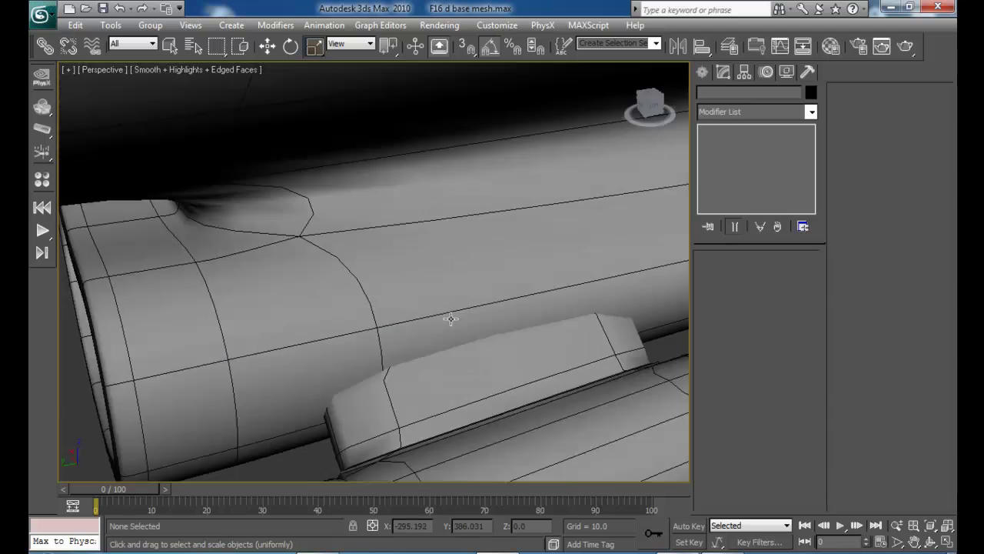
{"action": "middle_click_drag", "start_coordinate": [451, 319], "coordinate": [405, 273], "text": "alt"}
{"action": "scroll", "coordinate": [525, 326], "scroll_direction": "down", "scroll_amount": 4}
{"action": "middle_click_drag", "start_coordinate": [523, 266], "coordinate": [630, 276], "text": "alt"}
{"action": "left_click", "coordinate": [374, 239]}
{"action": "middle_click_drag", "start_coordinate": [374, 239], "coordinate": [442, 282], "text": "alt"}
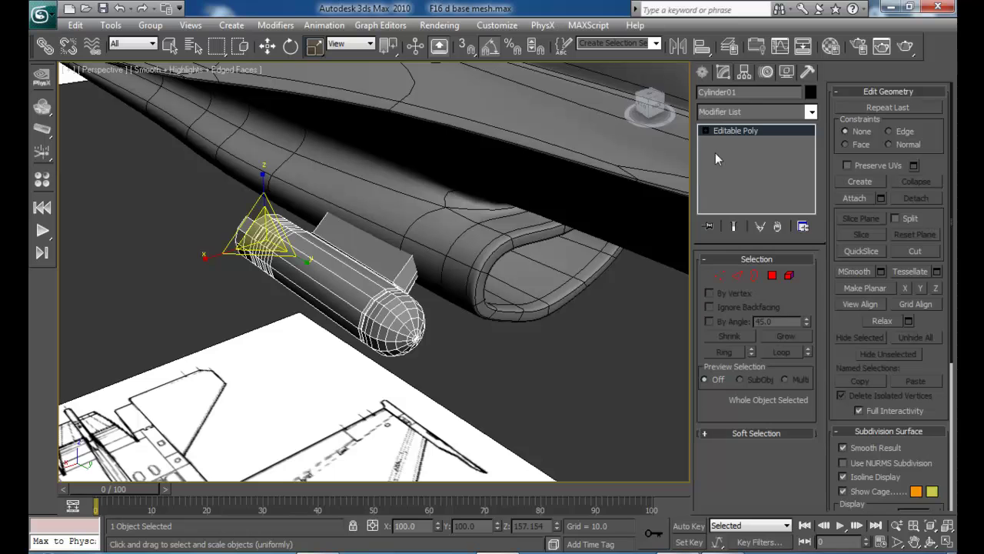
{"action": "left_click", "coordinate": [752, 112]}
{"action": "key", "text": "t"}
{"action": "key", "text": "t"}
{"action": "key", "text": "t"}
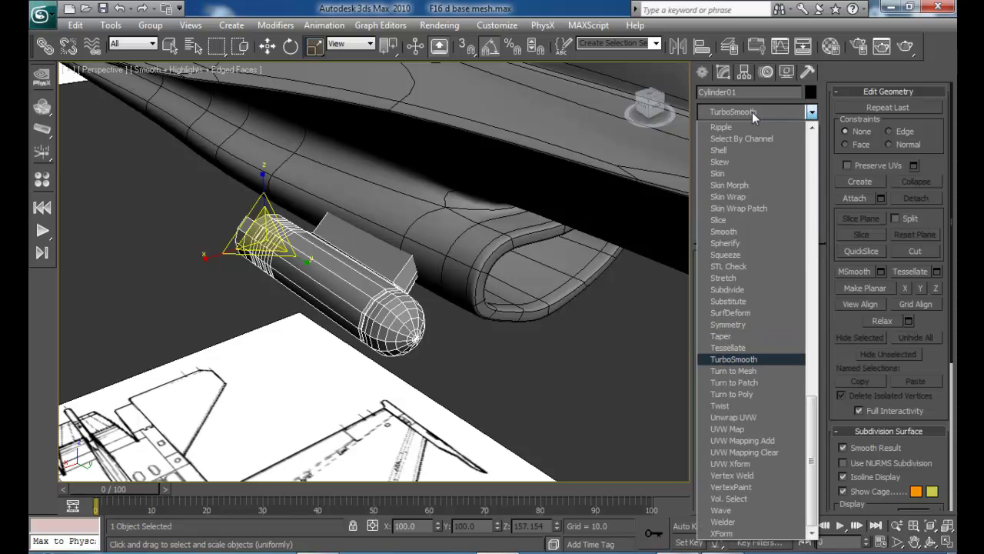
{"action": "key", "text": "Return"}
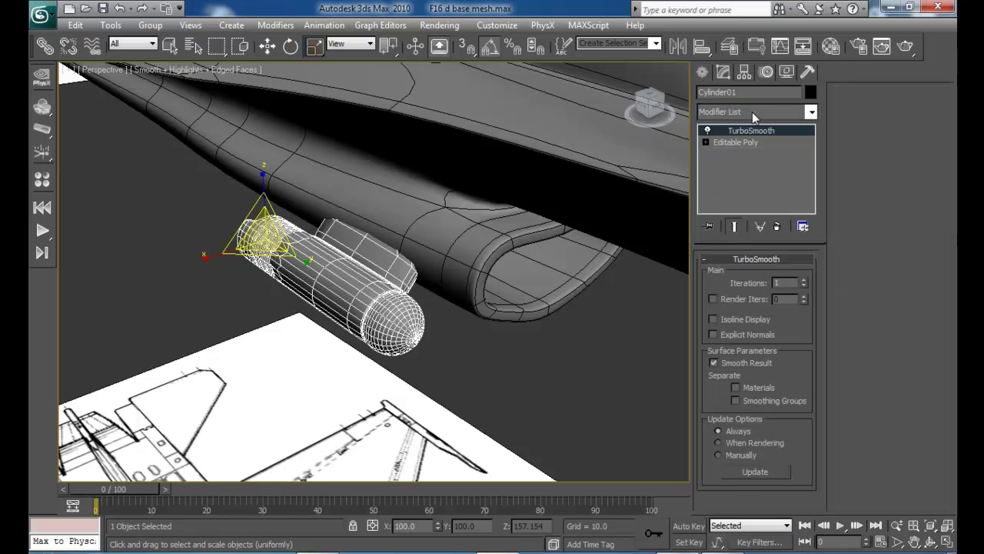
{"action": "left_click", "coordinate": [563, 363]}
{"action": "middle_click_drag", "start_coordinate": [510, 277], "coordinate": [504, 291], "text": "alt"}
- Remove the TurboSmooth modifiers from both pods beside the air intake and clear the selection
{"action": "left_click", "coordinate": [377, 283]}
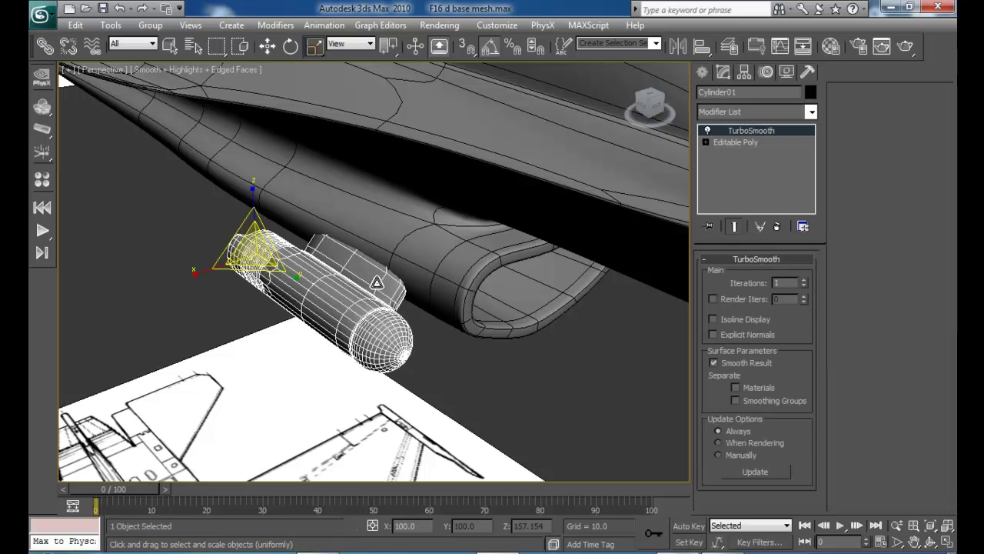
{"action": "left_click", "coordinate": [778, 226]}
{"action": "middle_click_drag", "start_coordinate": [462, 361], "coordinate": [415, 307], "text": "alt"}
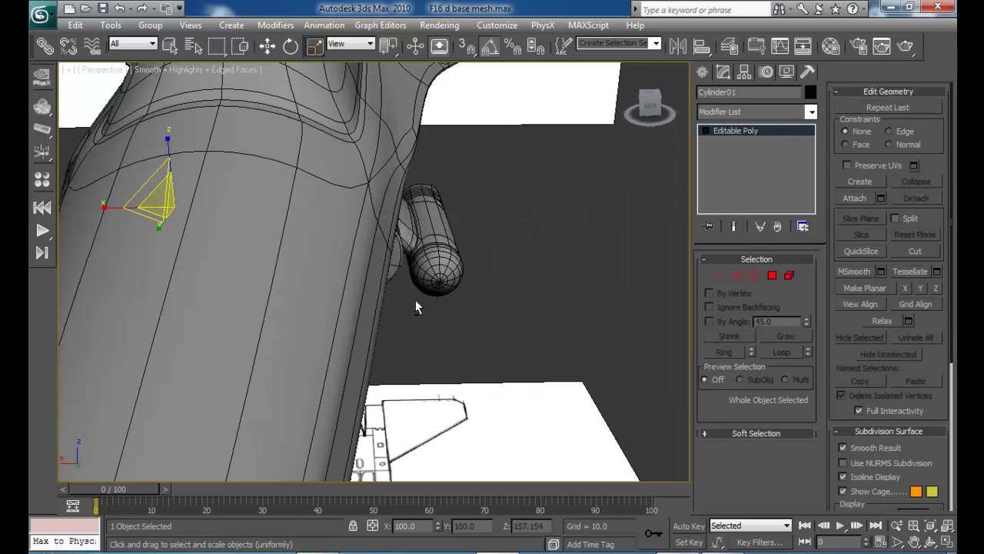
{"action": "left_click", "coordinate": [424, 254]}
{"action": "left_click", "coordinate": [779, 228]}
{"action": "left_click", "coordinate": [488, 326]}
- Check the smoothed jet around its nose, canopy, intake and pods, and turn off the edged-faces display
{"action": "middle_click_drag", "start_coordinate": [488, 326], "coordinate": [497, 303], "text": "alt"}
{"action": "scroll", "coordinate": [433, 316], "scroll_direction": "down", "scroll_amount": 5}
{"action": "middle_click_drag", "start_coordinate": [432, 316], "coordinate": [479, 296], "text": "alt"}
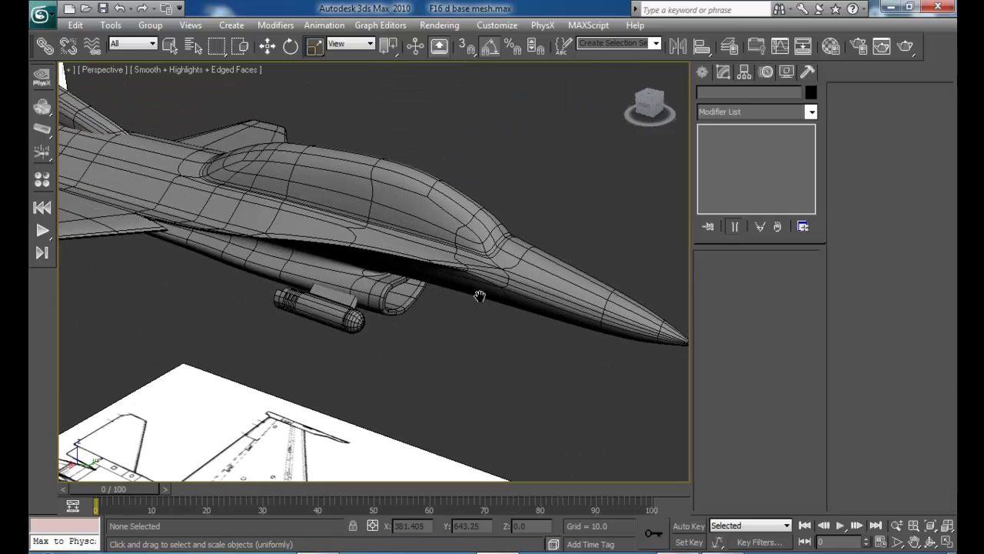
{"action": "middle_click_drag", "start_coordinate": [186, 185], "coordinate": [397, 207], "text": "alt"}
{"action": "scroll", "coordinate": [448, 288], "scroll_direction": "up", "scroll_amount": 5}
{"action": "middle_click_drag", "start_coordinate": [449, 288], "coordinate": [340, 231]}
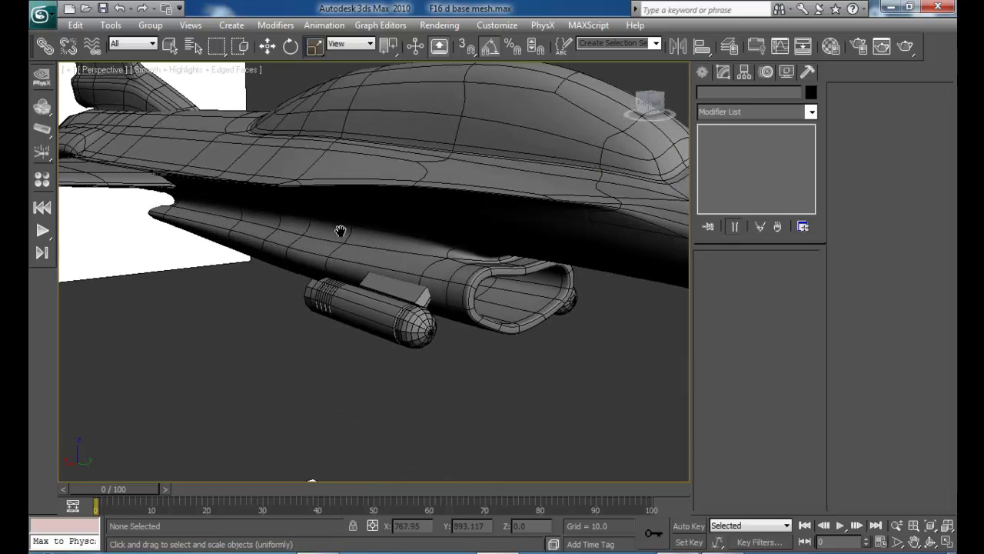
{"action": "scroll", "coordinate": [374, 258], "scroll_direction": "down", "scroll_amount": 5}
{"action": "middle_click_drag", "start_coordinate": [486, 290], "coordinate": [431, 332], "text": "alt"}
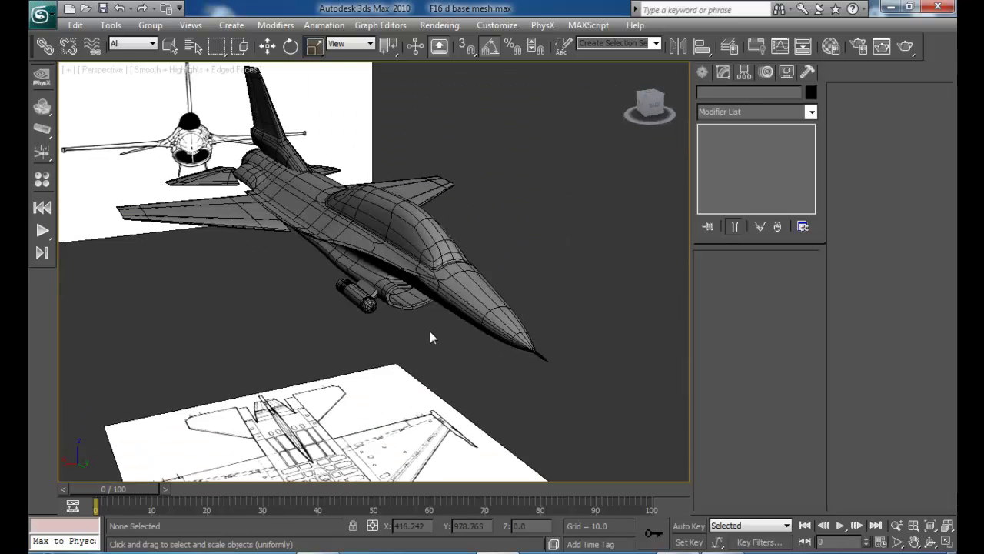
{"action": "key", "text": "F4"}
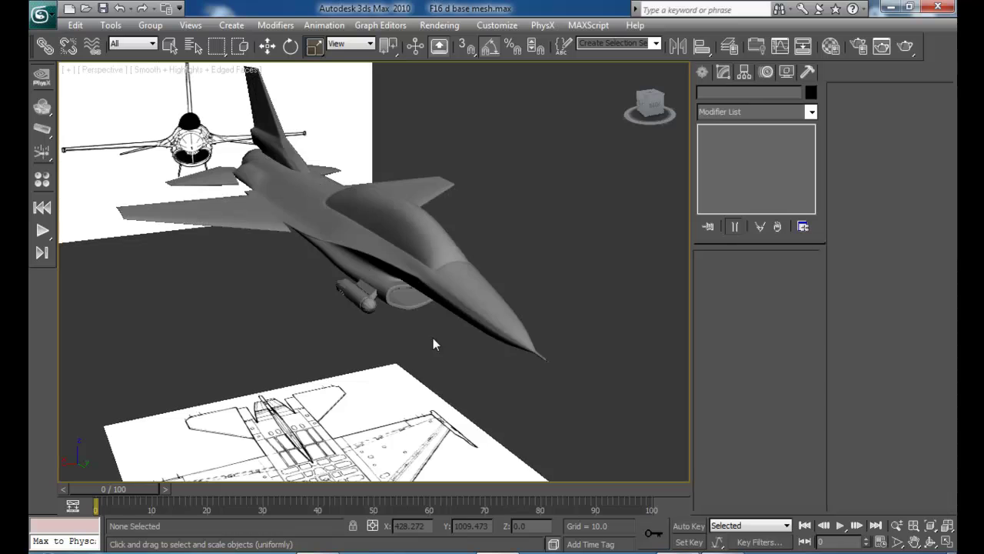
{"action": "middle_click_drag", "start_coordinate": [432, 323], "coordinate": [453, 299], "text": "alt"}
- Assign all polygons of the Cylinder01 pod beside the air intake to smoothing group 1 and leave polygon editing
{"action": "scroll", "coordinate": [419, 326], "scroll_direction": "up", "scroll_amount": 5}
{"action": "left_click", "coordinate": [378, 329]}
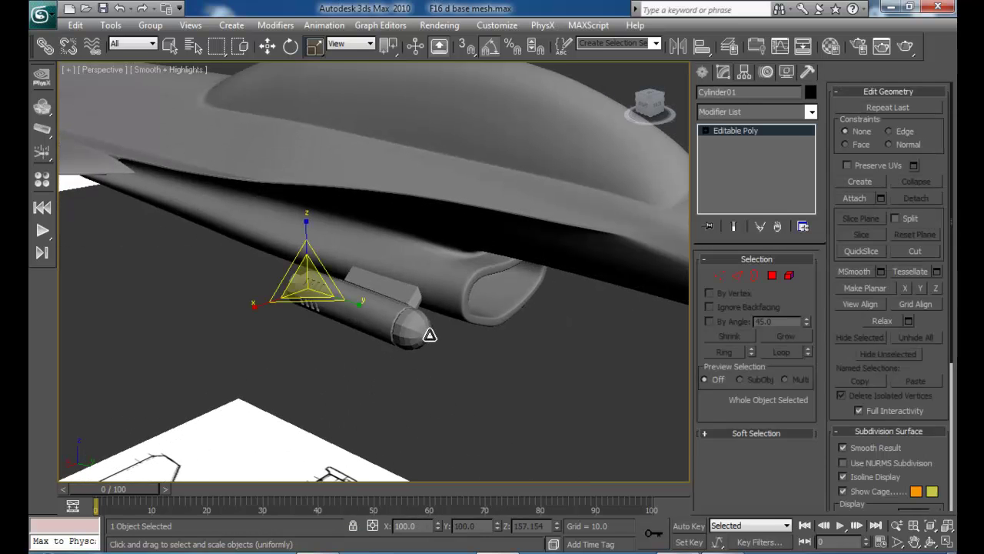
{"action": "left_click", "coordinate": [773, 277]}
{"action": "left_click_drag", "start_coordinate": [556, 463], "coordinate": [265, 250]}
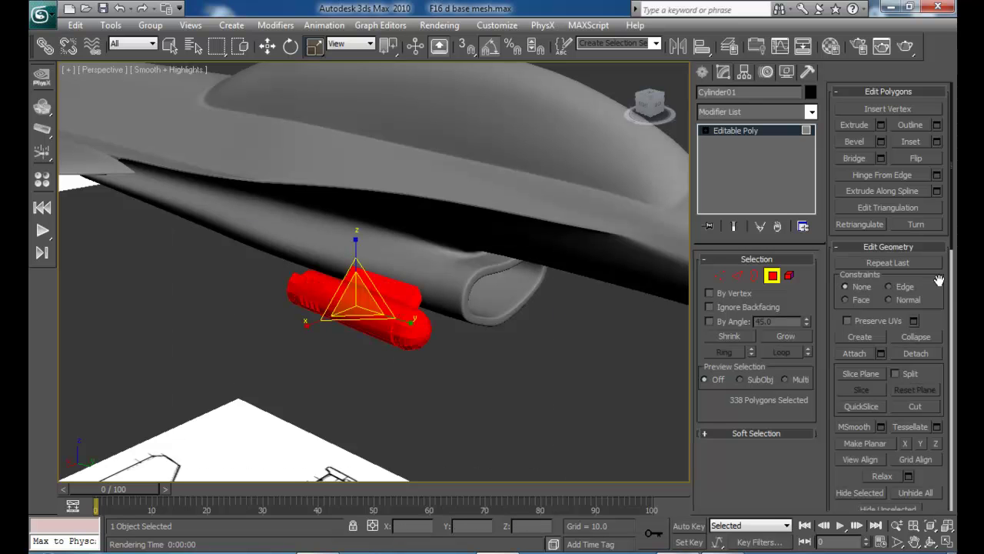
{"action": "left_click_drag", "start_coordinate": [945, 271], "coordinate": [909, 6]}
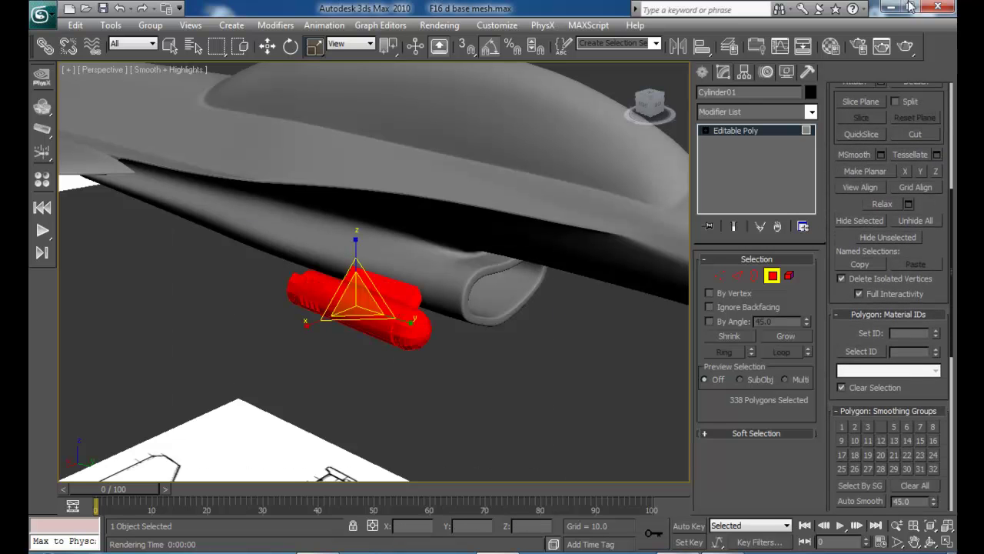
{"action": "left_click", "coordinate": [841, 426]}
{"action": "left_click", "coordinate": [540, 303]}
{"action": "mouse_move", "coordinate": [530, 290]}
{"action": "middle_mouse_down", "text": "alt"}
{"action": "mouse_move", "coordinate": [456, 294]}
{"action": "mouse_move", "coordinate": [513, 267]}
{"action": "mouse_move", "coordinate": [456, 239]}
{"action": "mouse_move", "coordinate": [340, 260]}
{"action": "mouse_move", "coordinate": [357, 271]}
{"action": "middle_mouse_up", "text": "alt"}
{"action": "left_click", "coordinate": [772, 279]}
- Turn on edged faces, assign all polygons of the Cylinder03 pod to smoothing group 1, and deselect the pod
{"action": "left_click", "coordinate": [418, 276]}
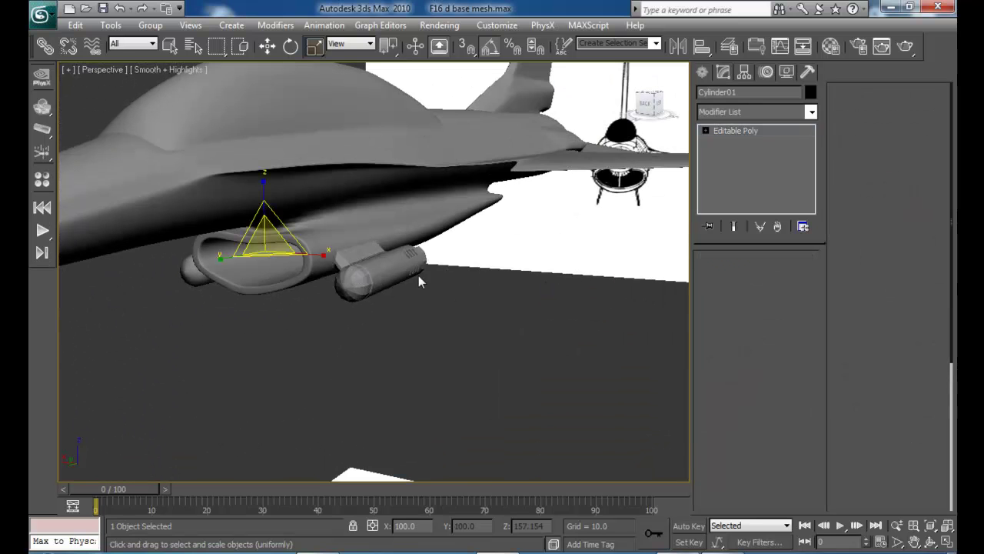
{"action": "left_click", "coordinate": [767, 277]}
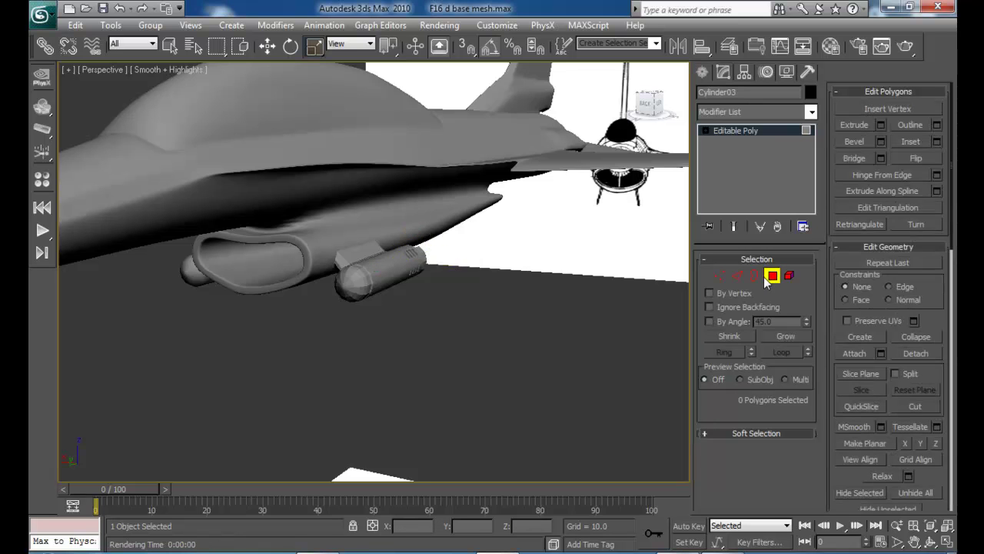
{"action": "key", "text": "F4"}
{"action": "left_click_drag", "start_coordinate": [573, 415], "coordinate": [227, 132]}
{"action": "left_click_drag", "start_coordinate": [919, 451], "coordinate": [880, 199]}
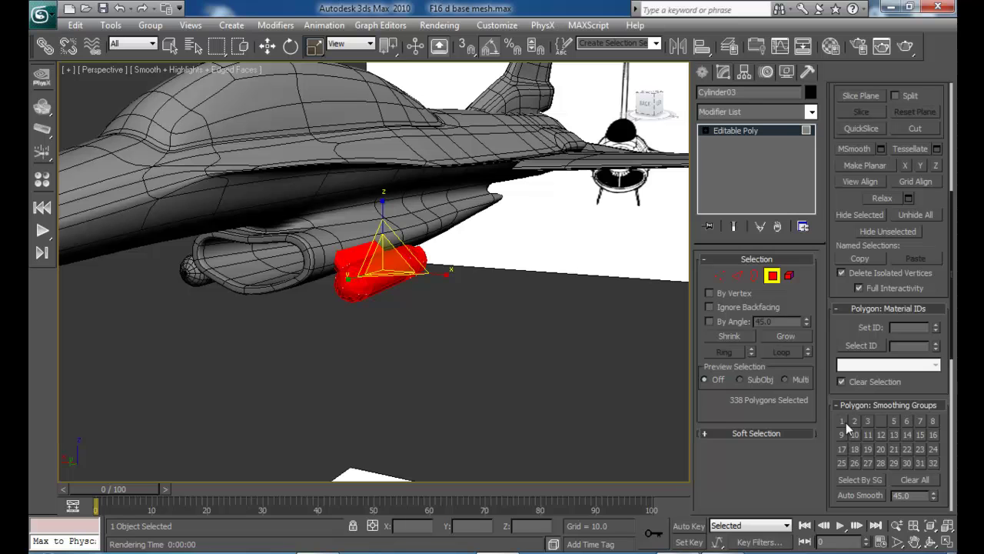
{"action": "left_click", "coordinate": [471, 330]}
{"action": "left_click", "coordinate": [771, 275]}
{"action": "left_click", "coordinate": [377, 337]}
- Unhide all hidden objects in the scene to bring back the jet's weapons and fuel tanks
{"action": "scroll", "coordinate": [400, 315], "scroll_direction": "down", "scroll_amount": 3}
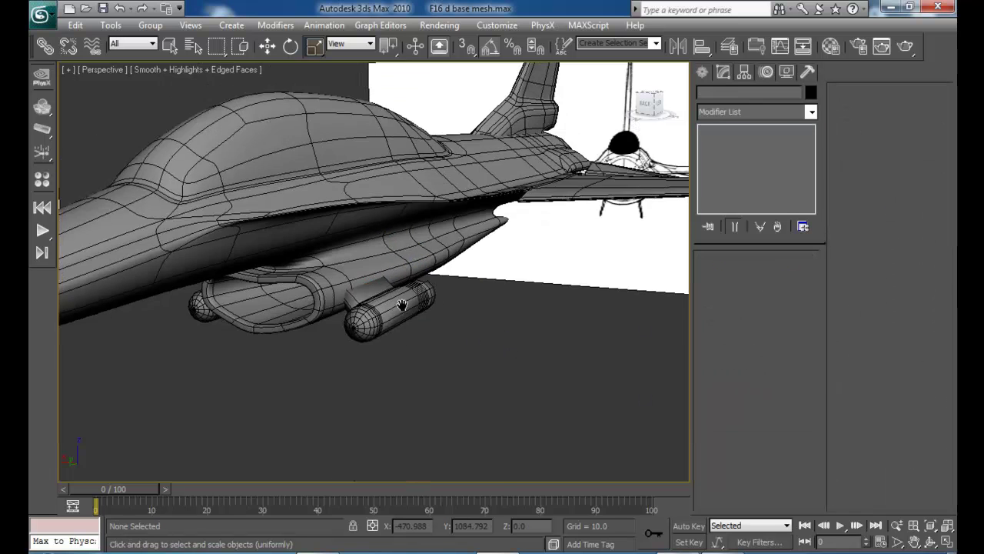
{"action": "middle_click_drag", "start_coordinate": [391, 286], "coordinate": [442, 295], "text": "alt"}
{"action": "middle_click_drag", "start_coordinate": [372, 249], "coordinate": [453, 300]}
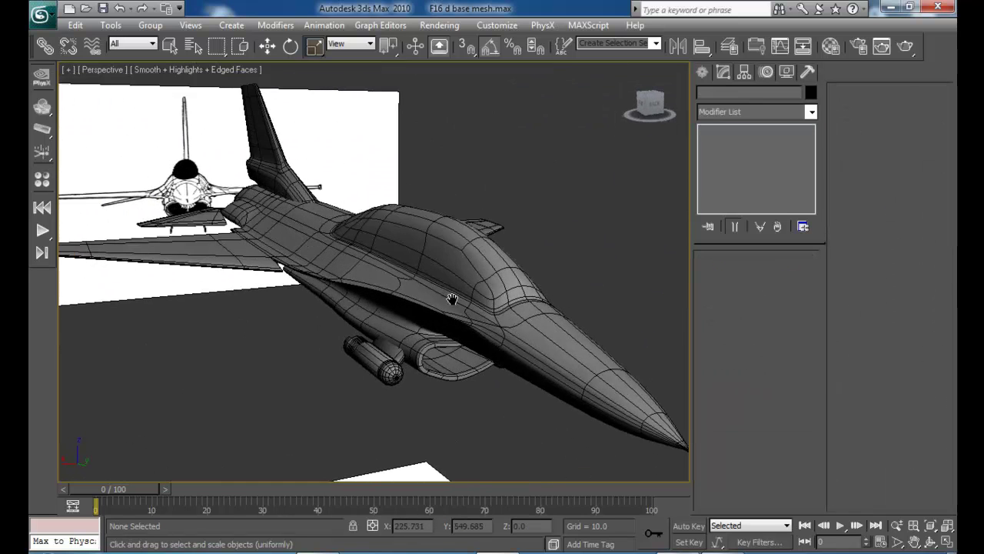
{"action": "scroll", "coordinate": [453, 300], "scroll_direction": "down", "scroll_amount": 4}
{"action": "right_click", "coordinate": [487, 237]}
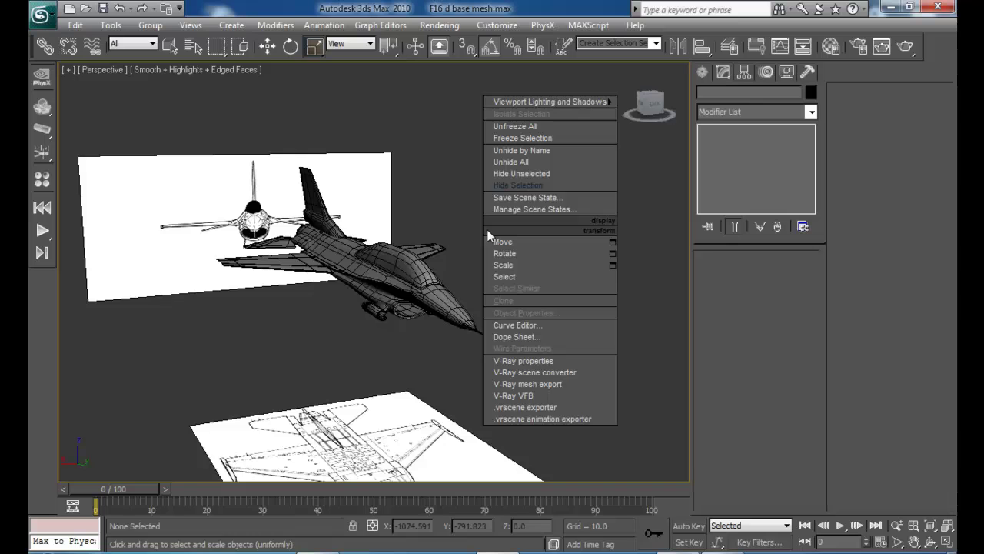
{"action": "left_click", "coordinate": [522, 162]}
- Examine the fuel tank and stores under the wing, selecting their separate parts to inspect the mesh
{"action": "middle_click_drag", "start_coordinate": [506, 223], "coordinate": [372, 266], "text": "alt"}
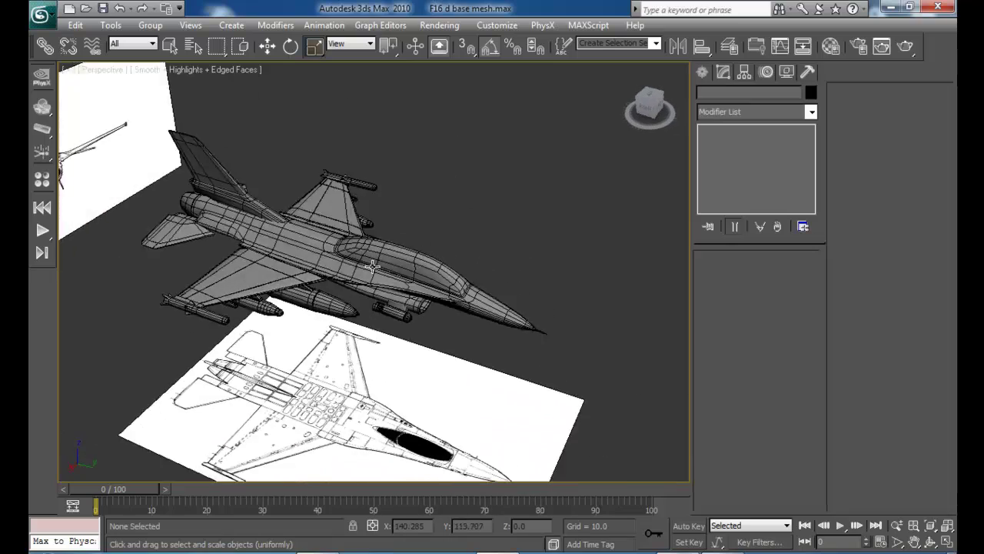
{"action": "scroll", "coordinate": [373, 265], "scroll_direction": "up", "scroll_amount": 6}
{"action": "middle_click_drag", "start_coordinate": [300, 259], "coordinate": [342, 203], "text": "alt"}
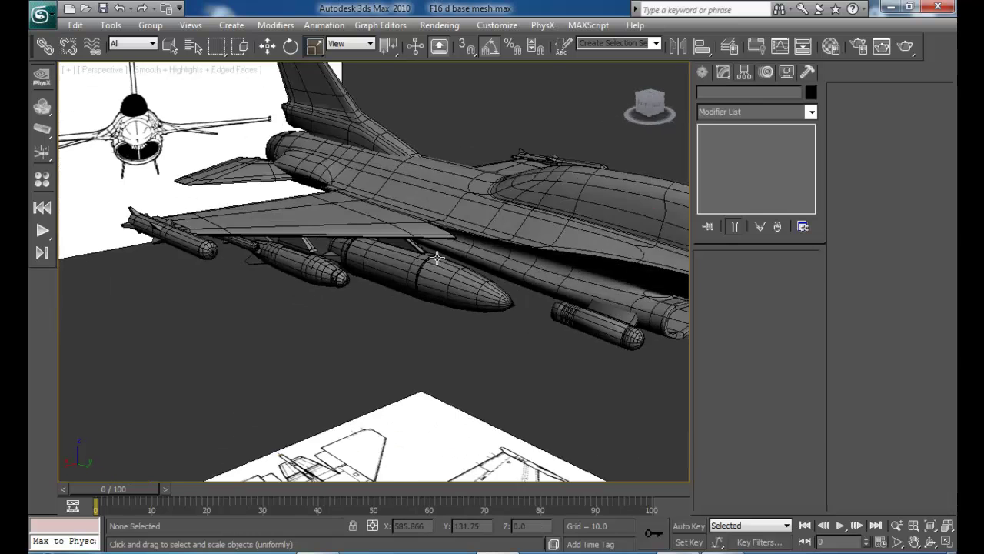
{"action": "scroll", "coordinate": [437, 257], "scroll_direction": "up", "scroll_amount": 4}
{"action": "middle_click_drag", "start_coordinate": [400, 278], "coordinate": [369, 273]}
{"action": "left_click", "coordinate": [444, 283]}
{"action": "left_click", "coordinate": [313, 282]}
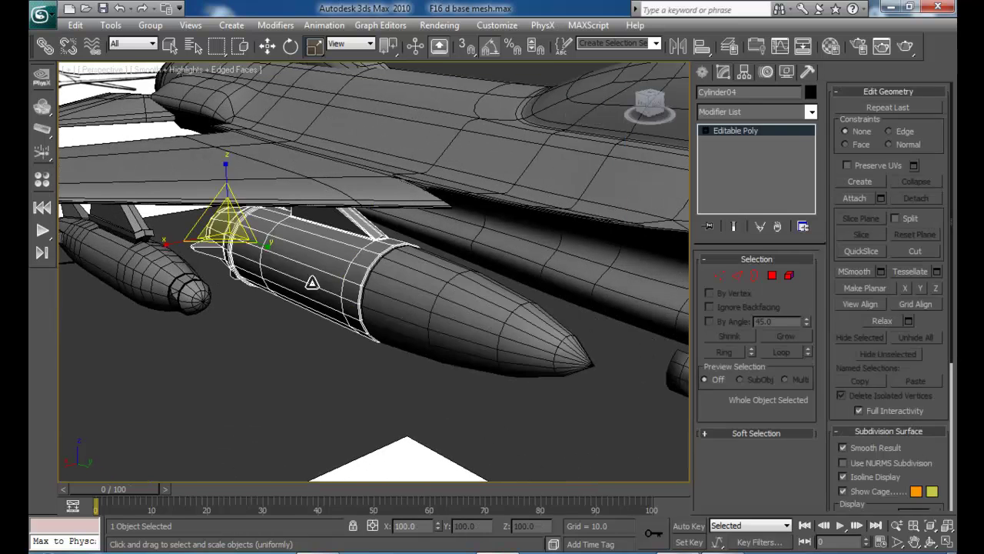
{"action": "left_click", "coordinate": [308, 327]}
{"action": "middle_click_drag", "start_coordinate": [355, 277], "coordinate": [432, 265]}
{"action": "left_click", "coordinate": [326, 256]}
- Inspect the fins and body mesh of the missile at the wingtip up close from several angles
{"action": "middle_click_drag", "start_coordinate": [159, 209], "coordinate": [381, 292], "text": "alt"}
{"action": "scroll", "coordinate": [294, 249], "scroll_direction": "up", "scroll_amount": 5}
{"action": "scroll", "coordinate": [514, 312], "scroll_direction": "up", "scroll_amount": 5}
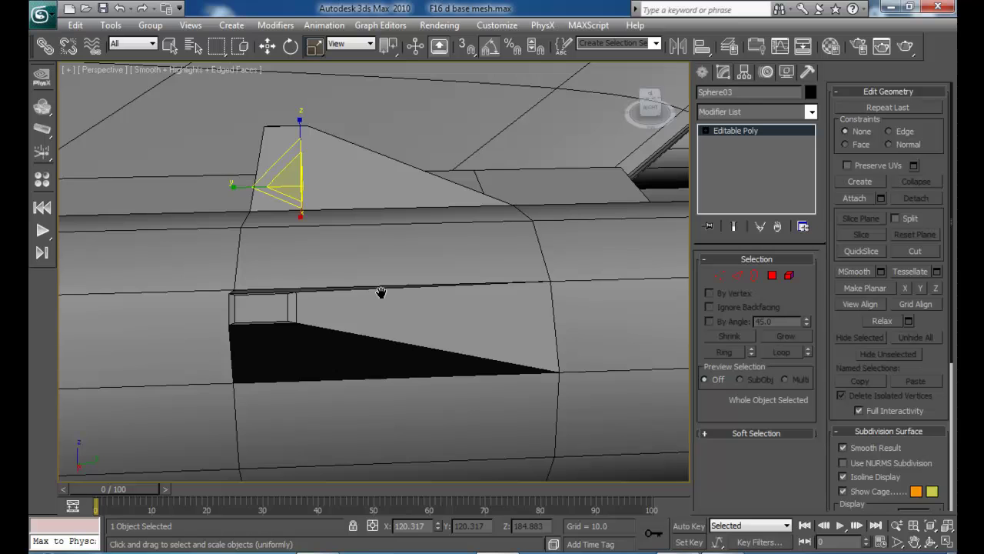
{"action": "middle_click_drag", "start_coordinate": [290, 299], "coordinate": [303, 281]}
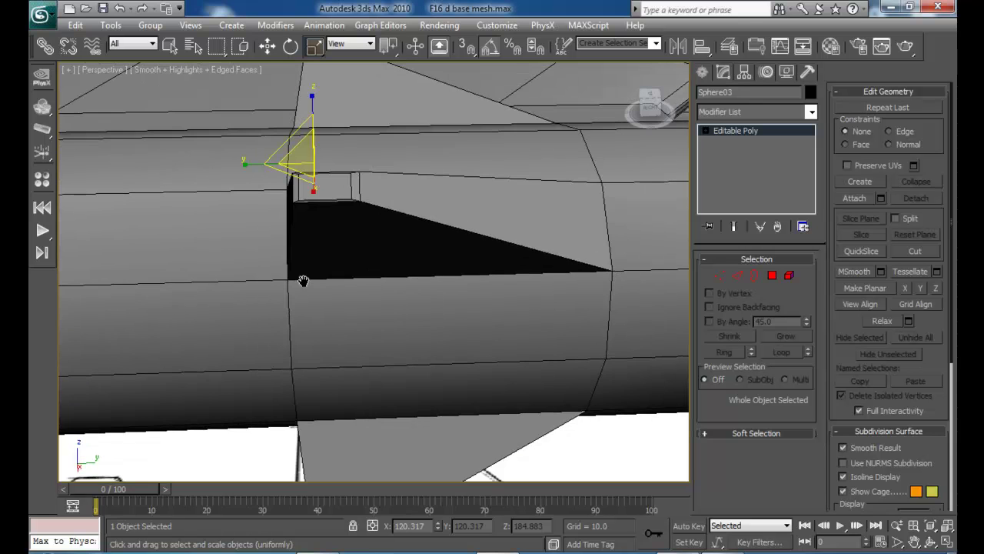
{"action": "middle_click_drag", "start_coordinate": [332, 214], "coordinate": [293, 308]}
{"action": "scroll", "coordinate": [325, 285], "scroll_direction": "down", "scroll_amount": 8}
{"action": "scroll", "coordinate": [293, 308], "scroll_direction": "up", "scroll_amount": 5}
{"action": "middle_click_drag", "start_coordinate": [265, 249], "coordinate": [341, 259]}
{"action": "scroll", "coordinate": [366, 248], "scroll_direction": "up", "scroll_amount": 5}
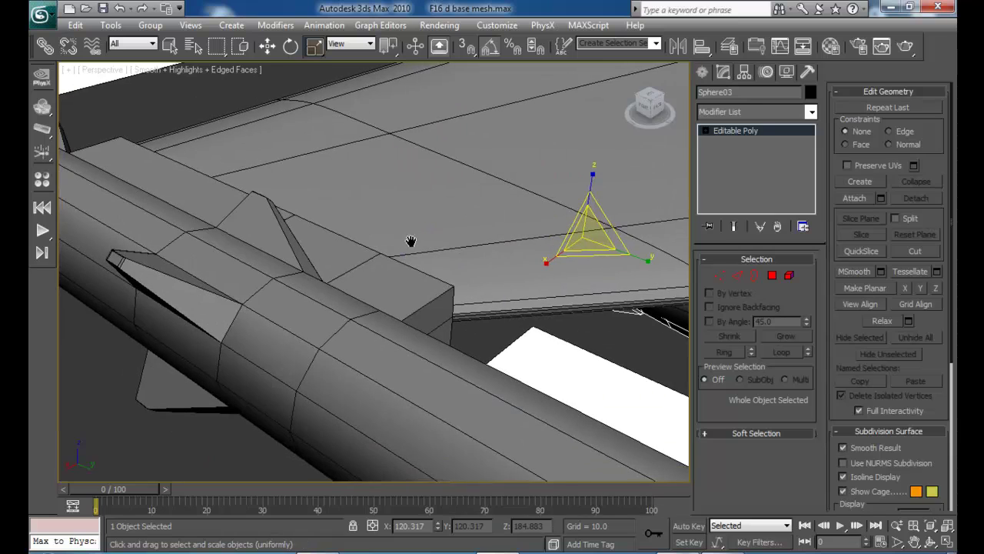
- Review the complete jet with its wing-mounted stores from both sides against the reference planes
{"action": "scroll", "coordinate": [176, 295], "scroll_direction": "down", "scroll_amount": 5}
{"action": "middle_click_drag", "start_coordinate": [212, 283], "coordinate": [396, 295], "text": "alt"}
{"action": "scroll", "coordinate": [324, 305], "scroll_direction": "down", "scroll_amount": 4}
{"action": "scroll", "coordinate": [389, 302], "scroll_direction": "down", "scroll_amount": 4}
{"action": "middle_click_drag", "start_coordinate": [483, 343], "coordinate": [390, 282]}
{"action": "middle_click_drag", "start_coordinate": [391, 282], "coordinate": [453, 303], "text": "alt"}
{"action": "middle_click_drag", "start_coordinate": [446, 246], "coordinate": [356, 279]}
{"action": "scroll", "coordinate": [448, 295], "scroll_direction": "down", "scroll_amount": 3}
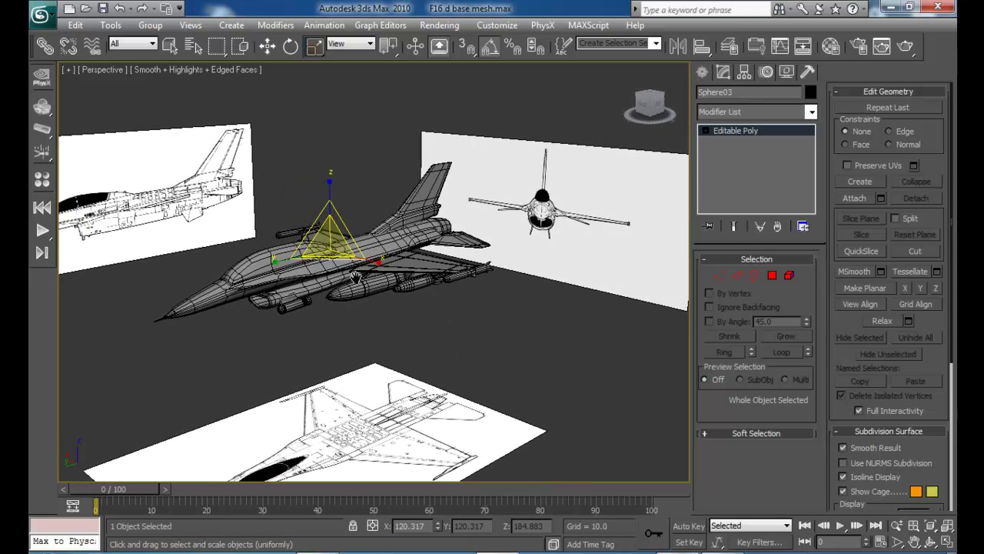